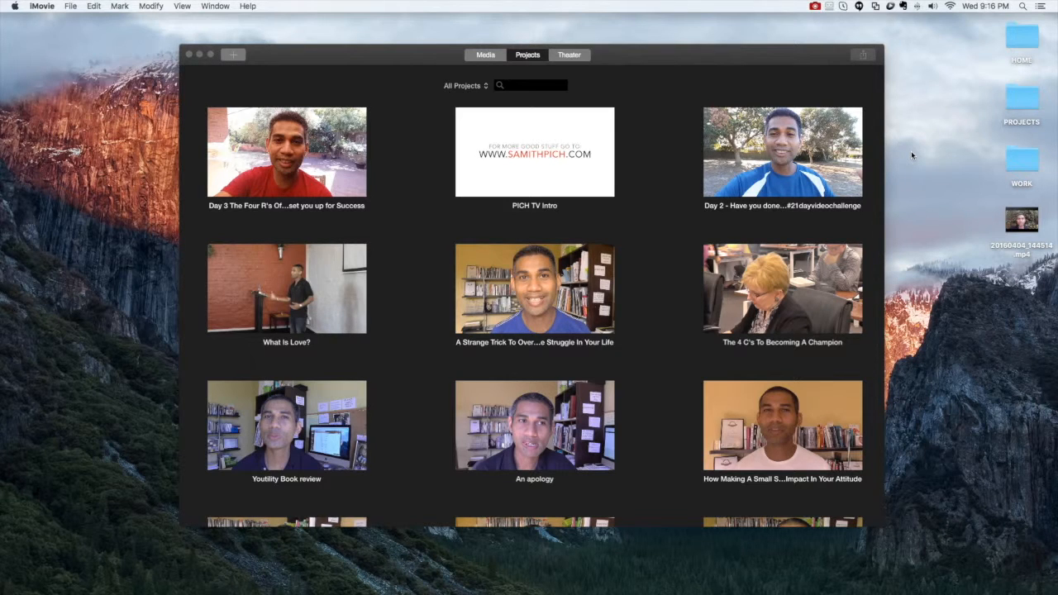
key("ctrl+shift+c")
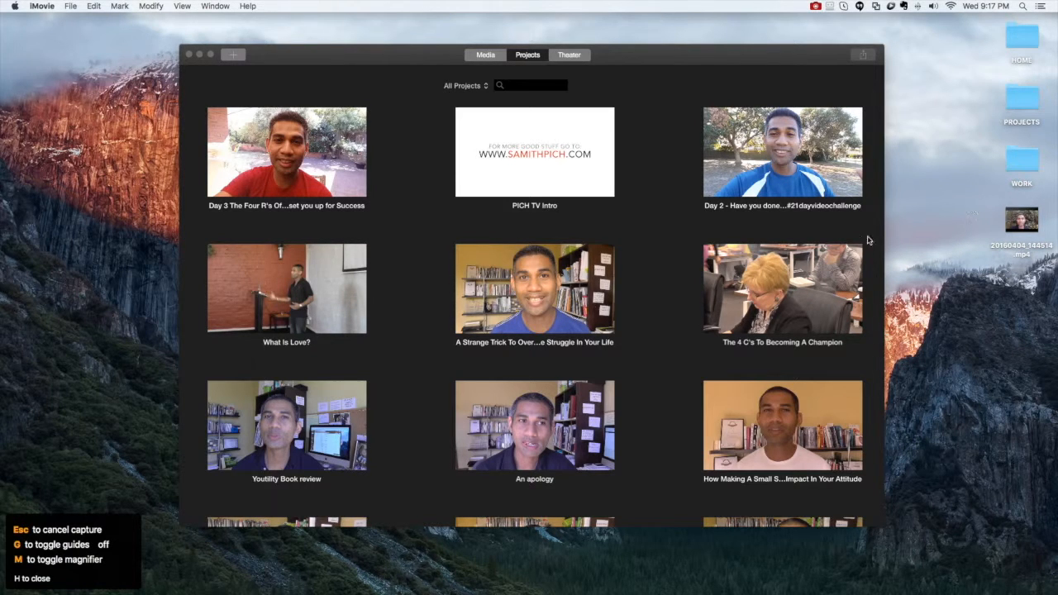
mouse_move(499, 589)
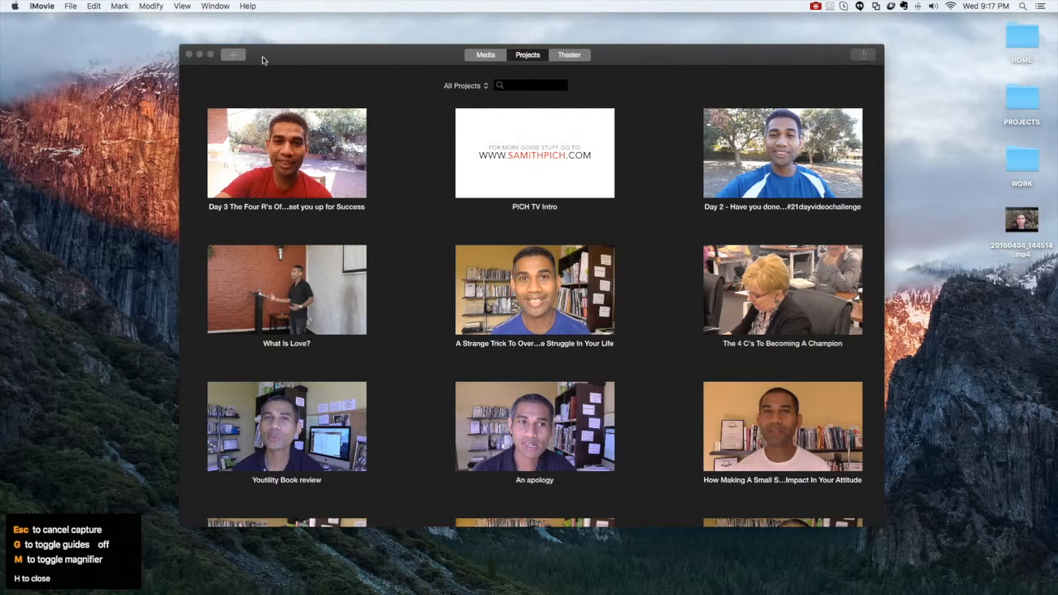
Create a new movie with No Theme, named "The 3 Things You Should Look Out For When Choosing A Mentor"
left_click(231, 55)
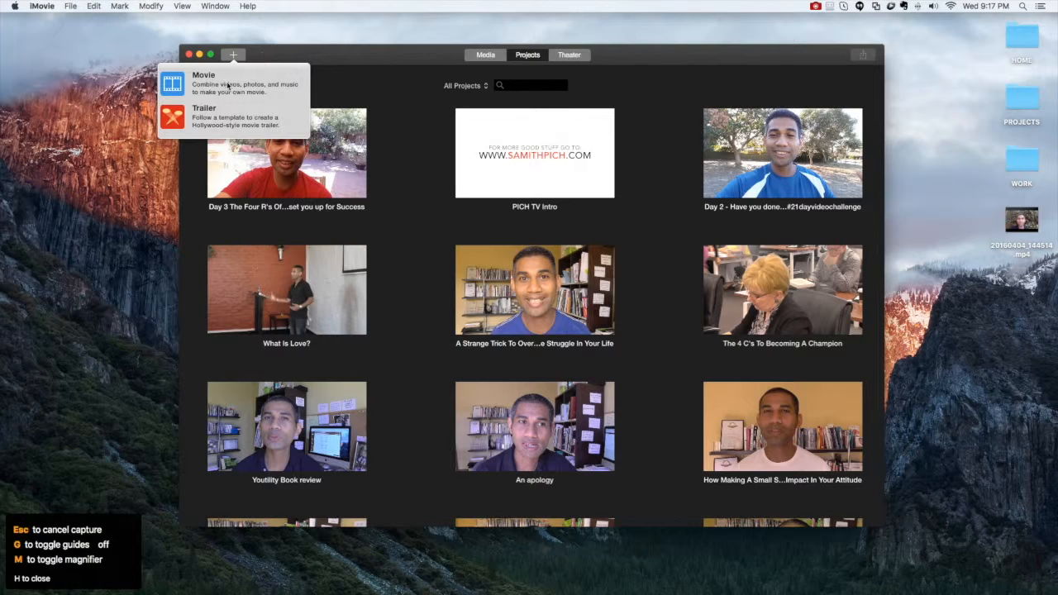
left_click(344, 77)
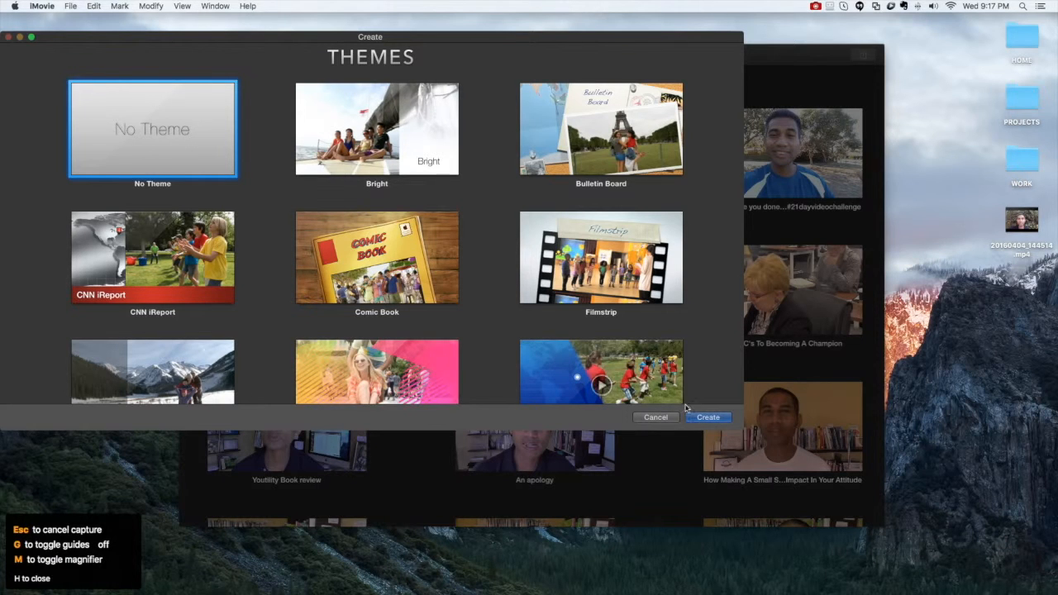
left_click(718, 419)
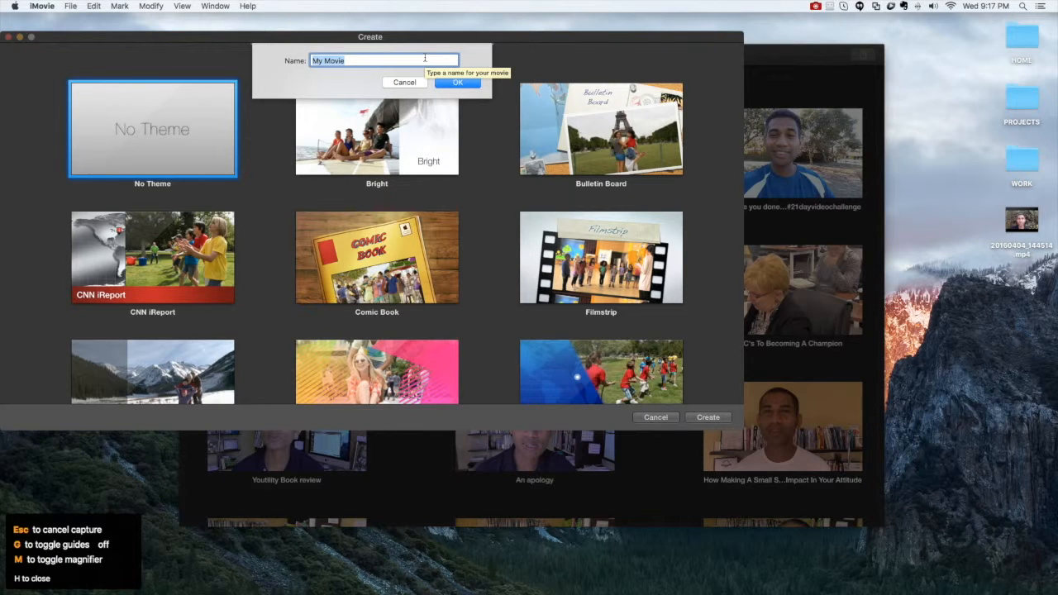
type("The 3 Things You ")
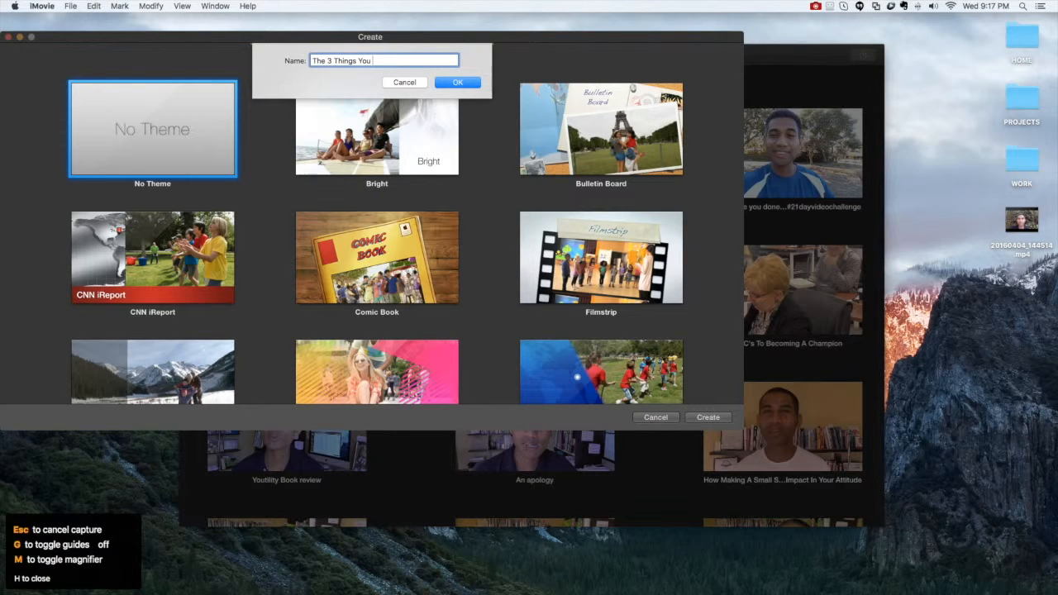
type("Should Look Out For When")
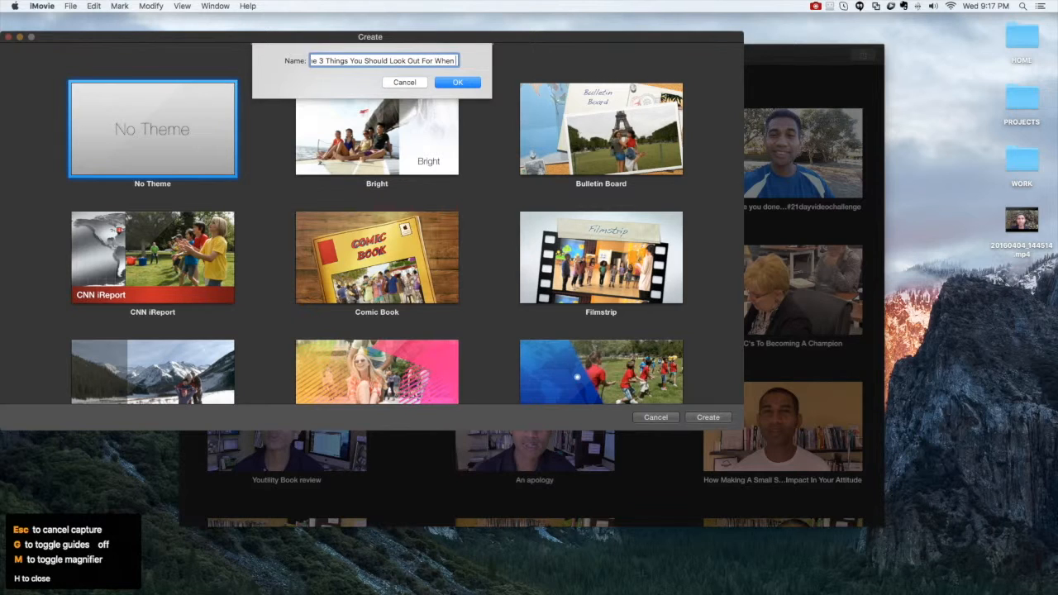
type(" Choosing A")
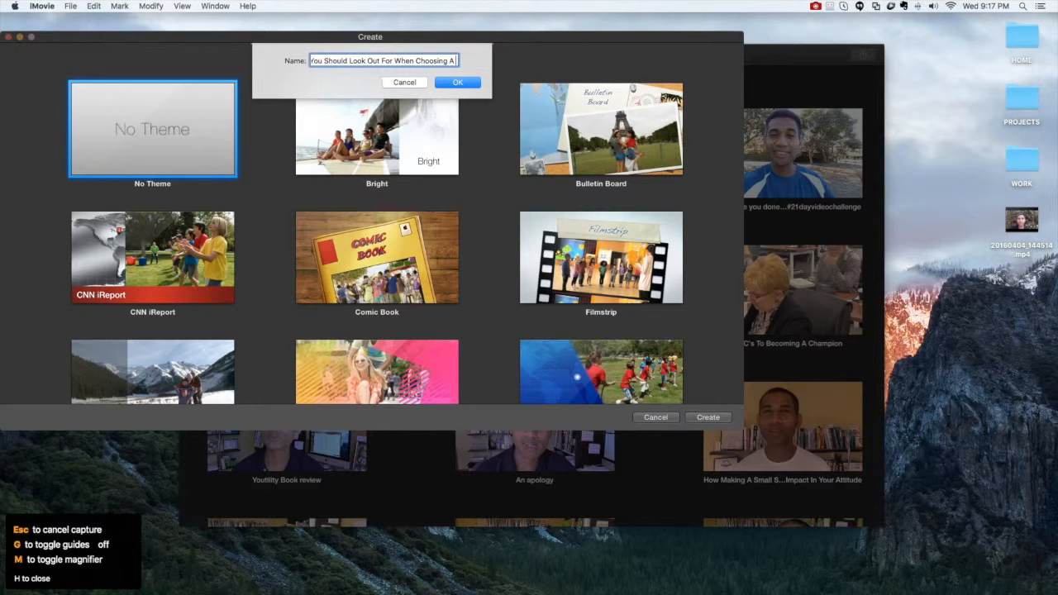
type(" Mentor")
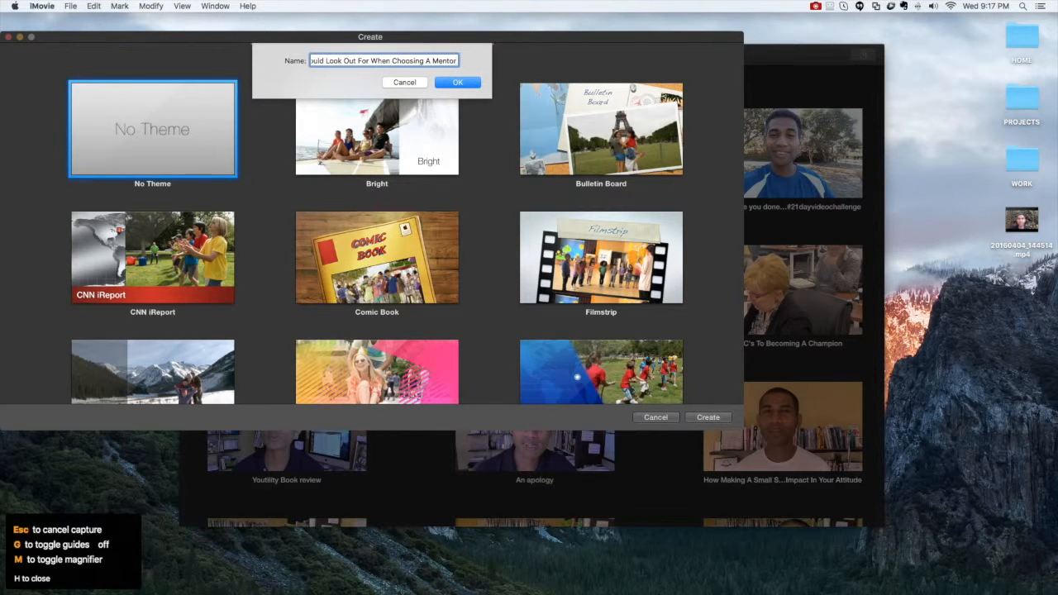
left_click(468, 84)
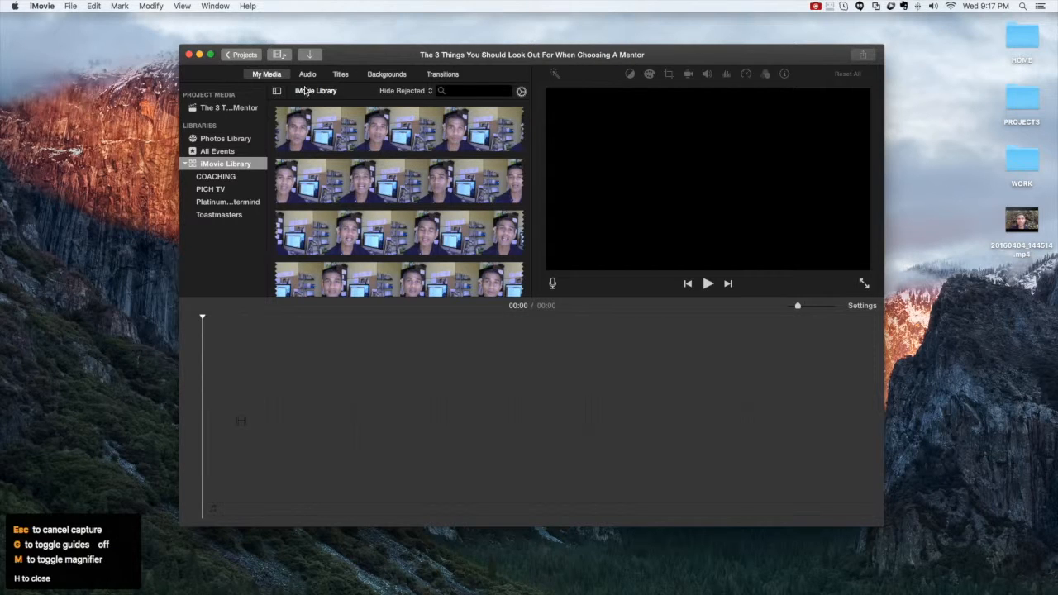
Look through the project media and libraries and the available audio, titles, backgrounds and transitions, and preview a library clip
left_click(219, 111)
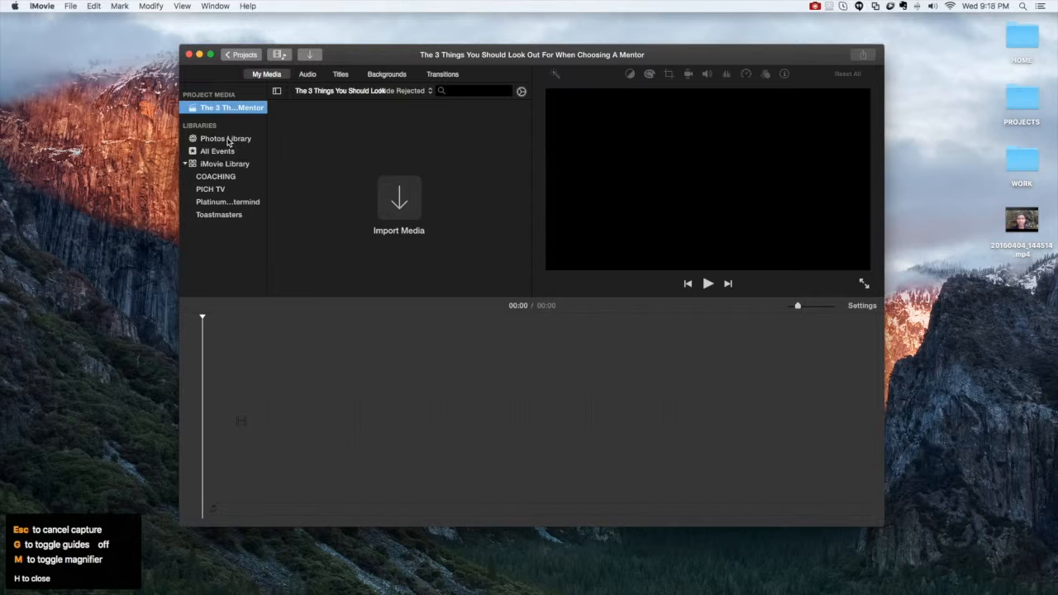
left_click(228, 140)
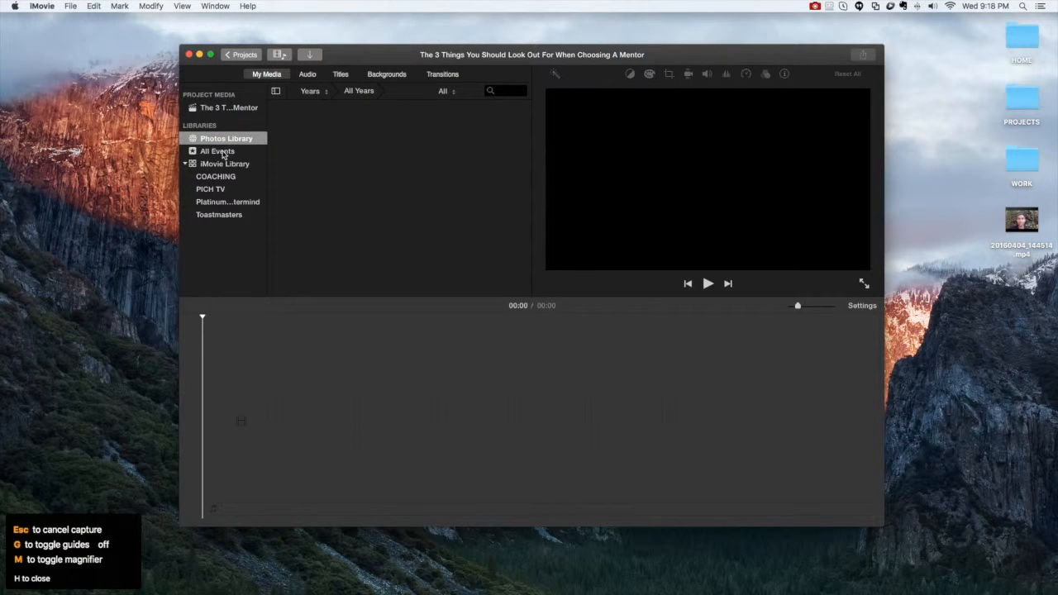
left_click(221, 154)
left_click(221, 166)
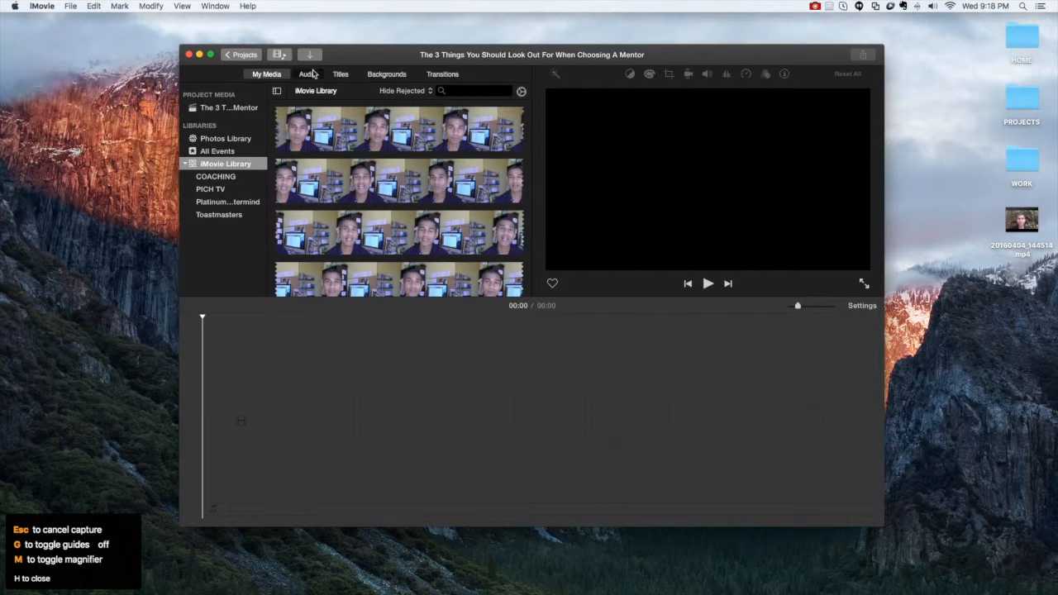
left_click(308, 74)
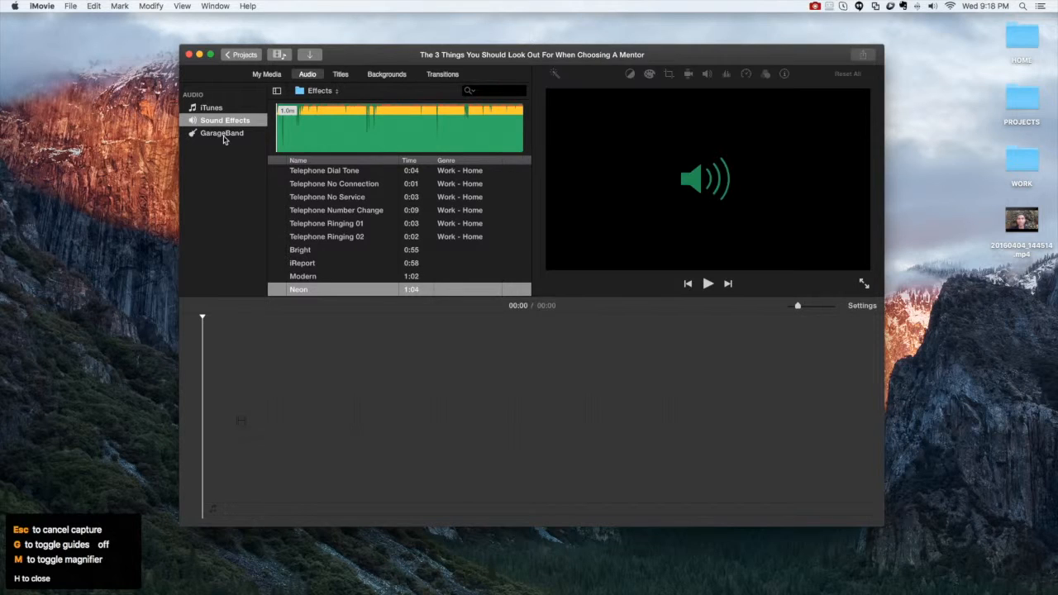
left_click(344, 76)
left_click(393, 76)
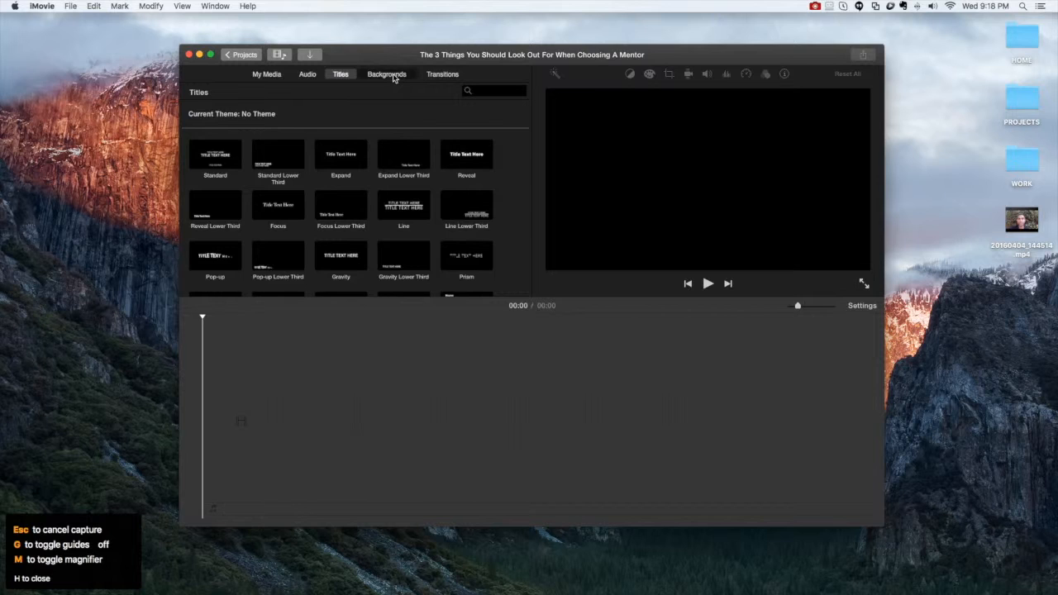
left_click(441, 75)
left_click(267, 75)
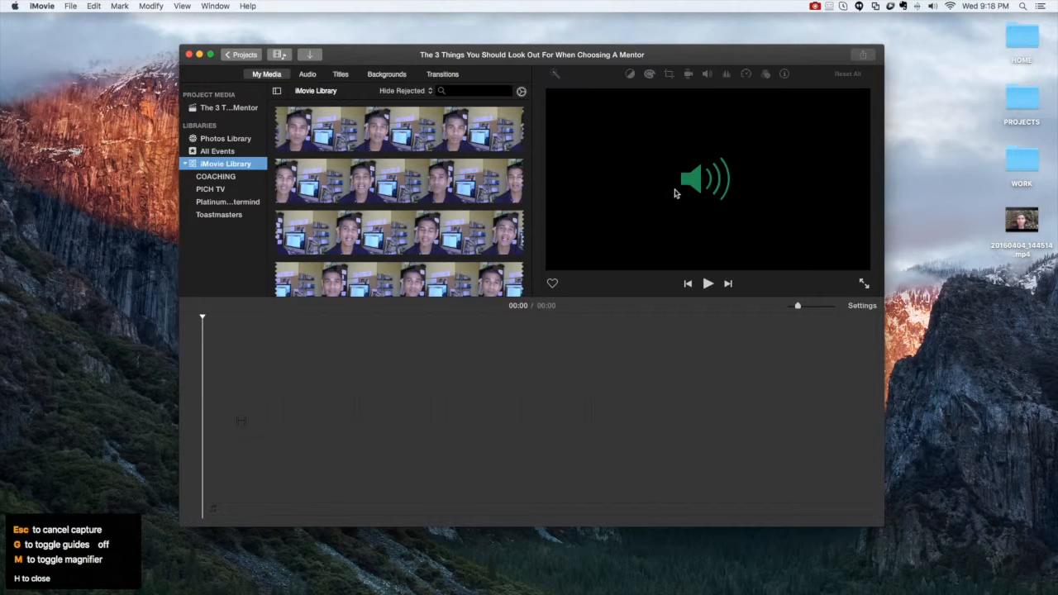
left_click(405, 150)
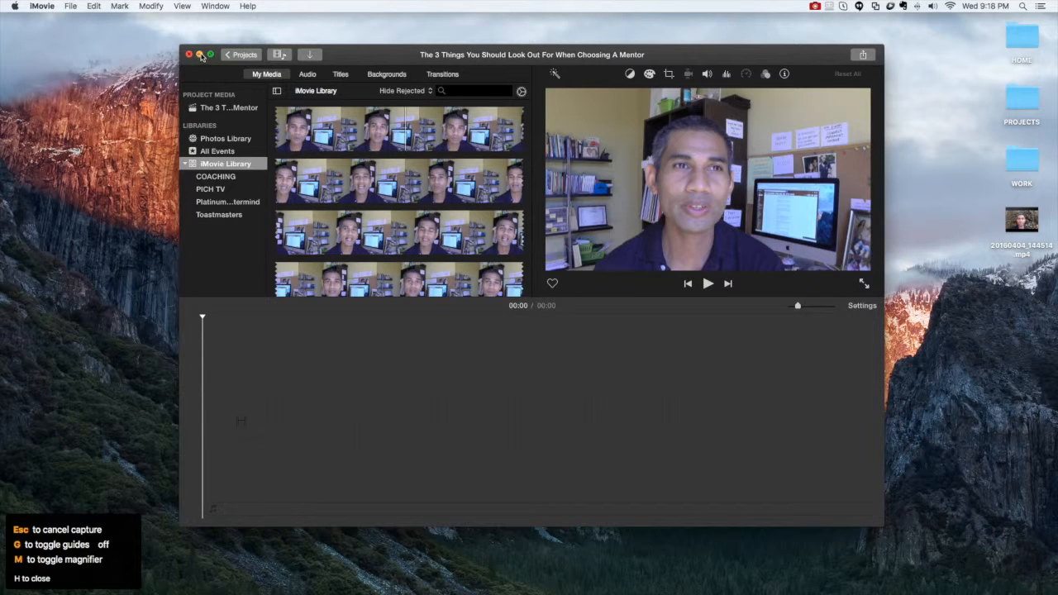
Enlarge the project window while keeping the desktop files visible, and import 20160404_144514.mp4 from the desktop into the project's media
left_click_drag(372, 55, 220, 37)
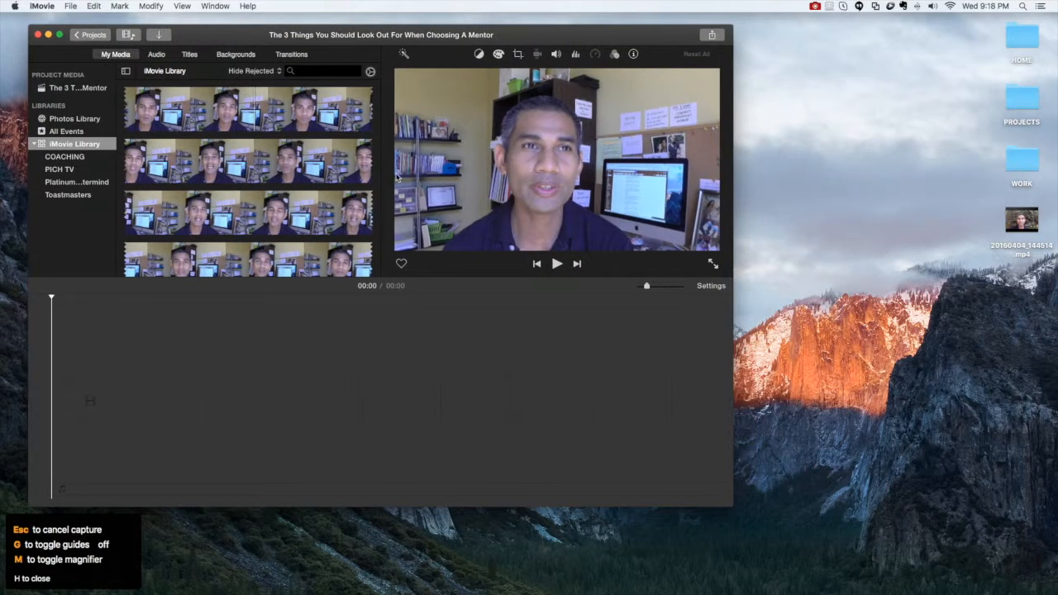
left_click_drag(728, 501, 949, 581)
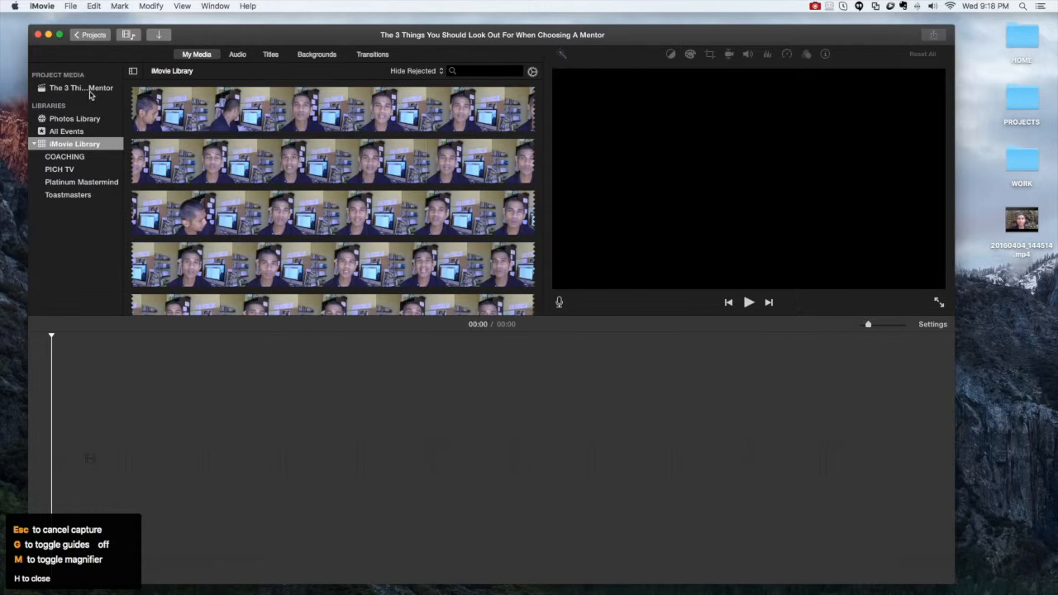
left_click(88, 88)
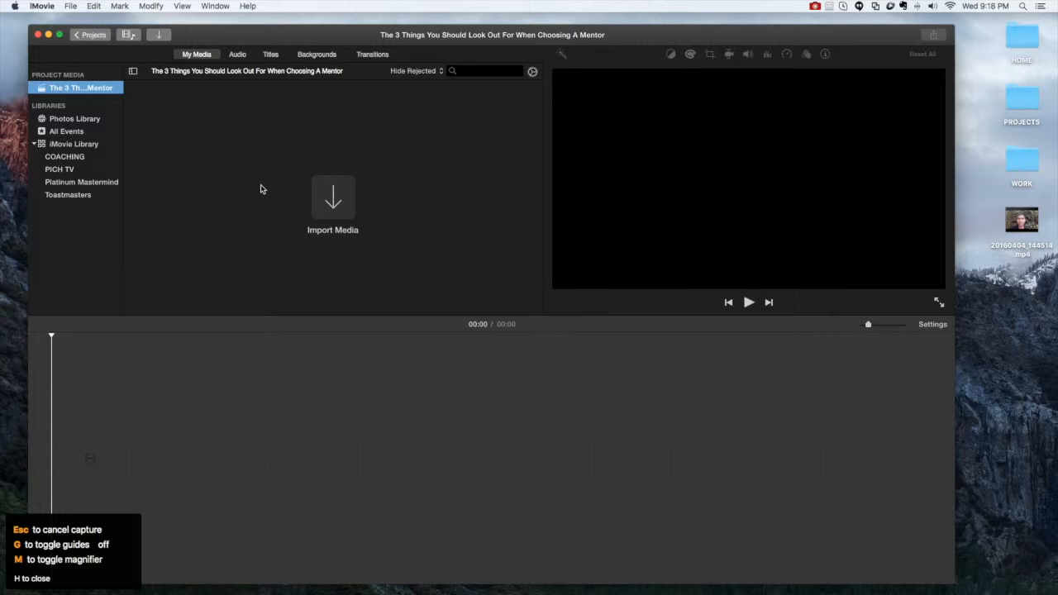
left_click(335, 198)
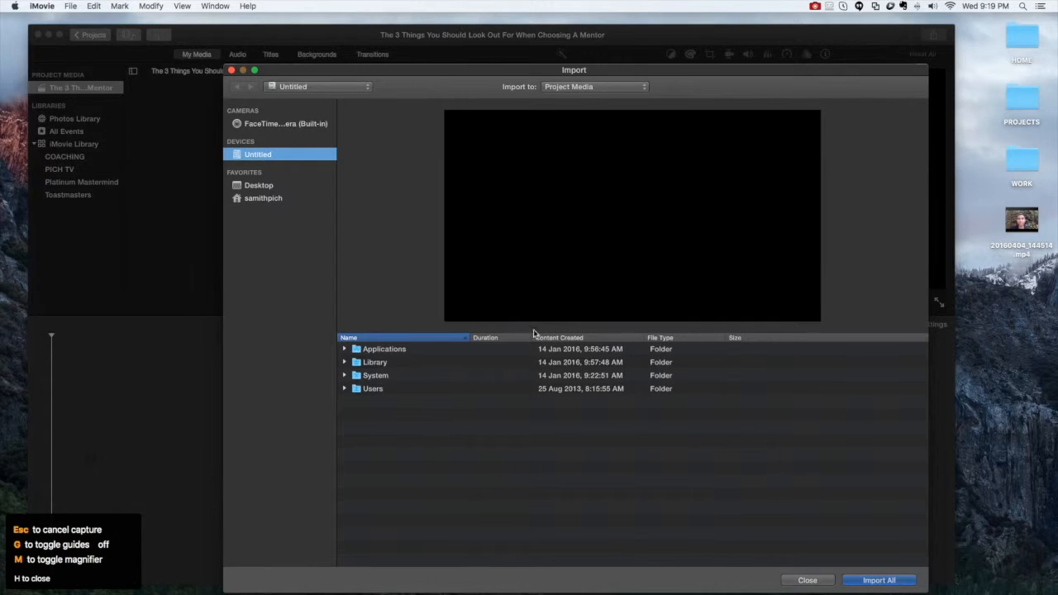
left_click(808, 580)
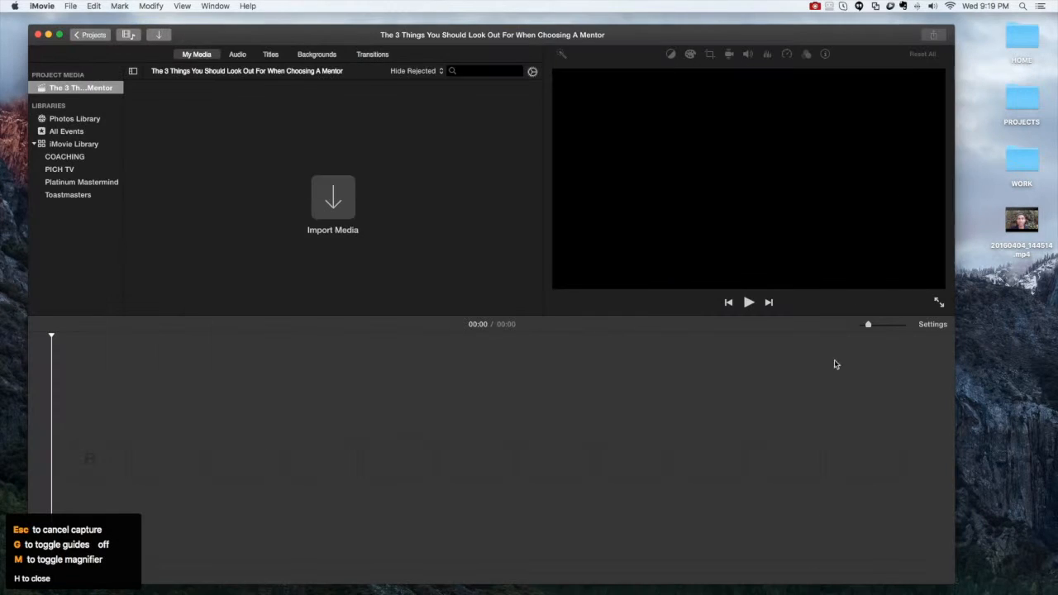
left_click_drag(1024, 218, 374, 194)
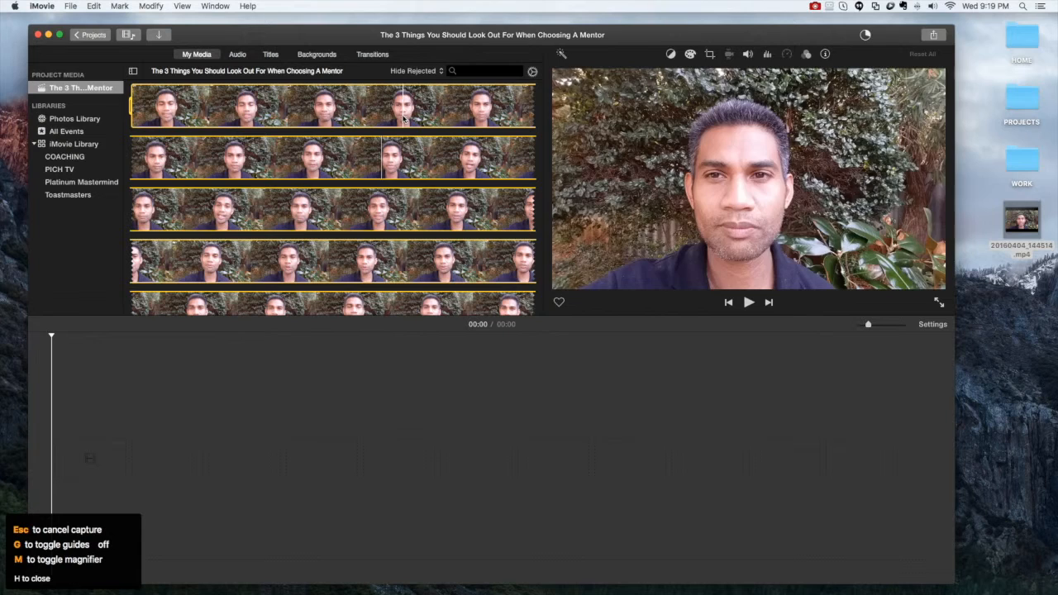
Select the imported clip in the project media and skim through its footage
left_click(412, 365)
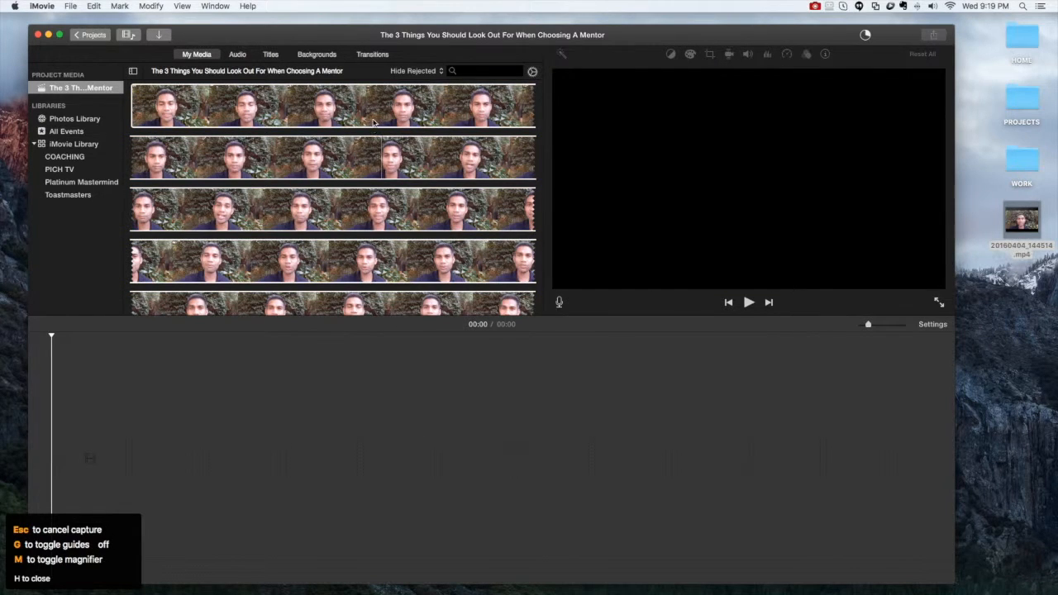
left_click(372, 116)
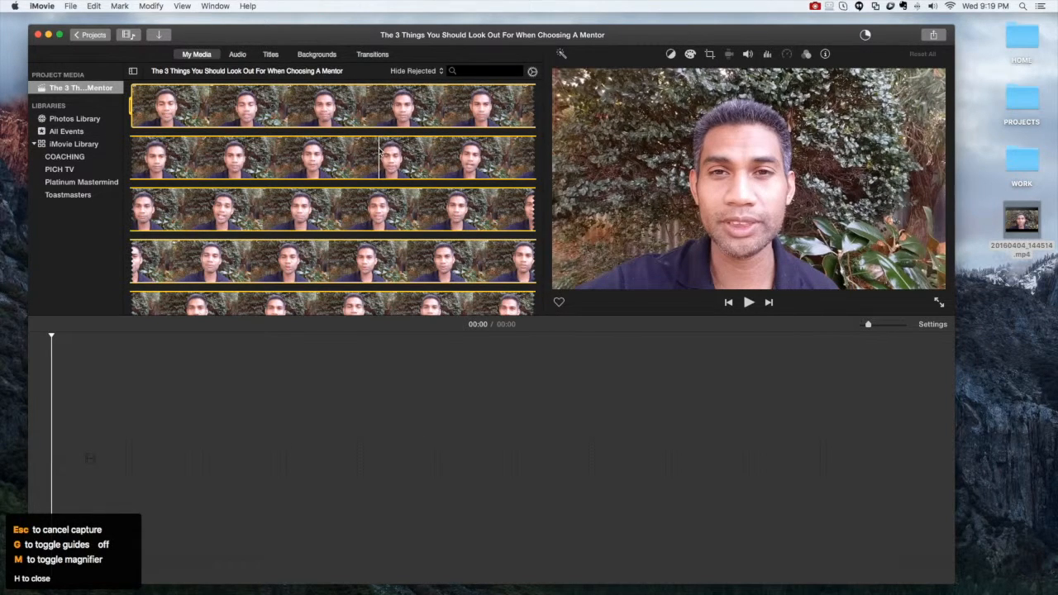
scroll(381, 171, "down", 10)
scroll(382, 171, "up", 10)
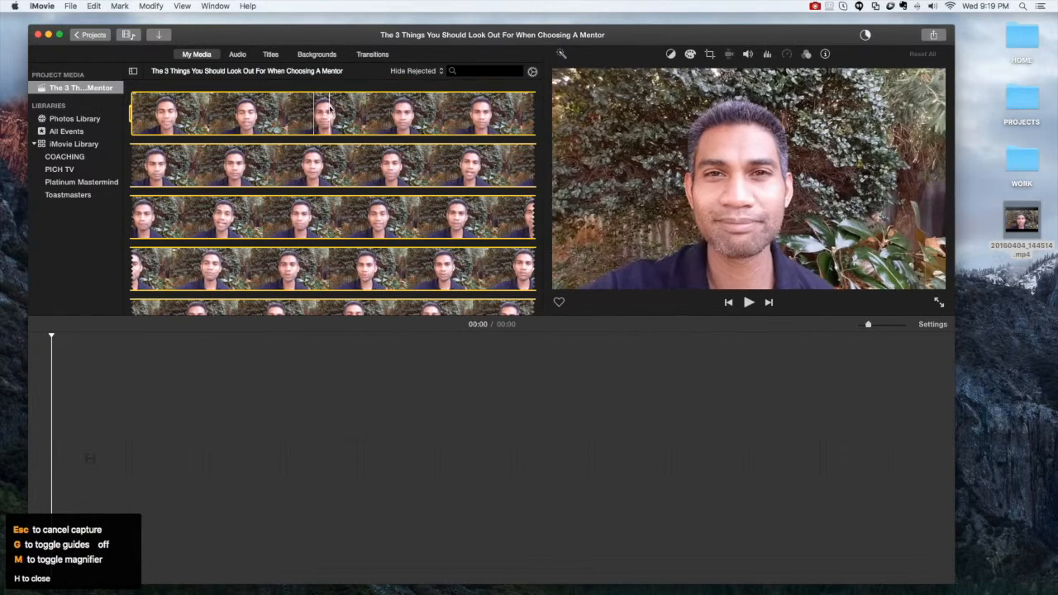
Add a 4-second section from near the beginning of the imported clip to the empty timeline
left_click(340, 88)
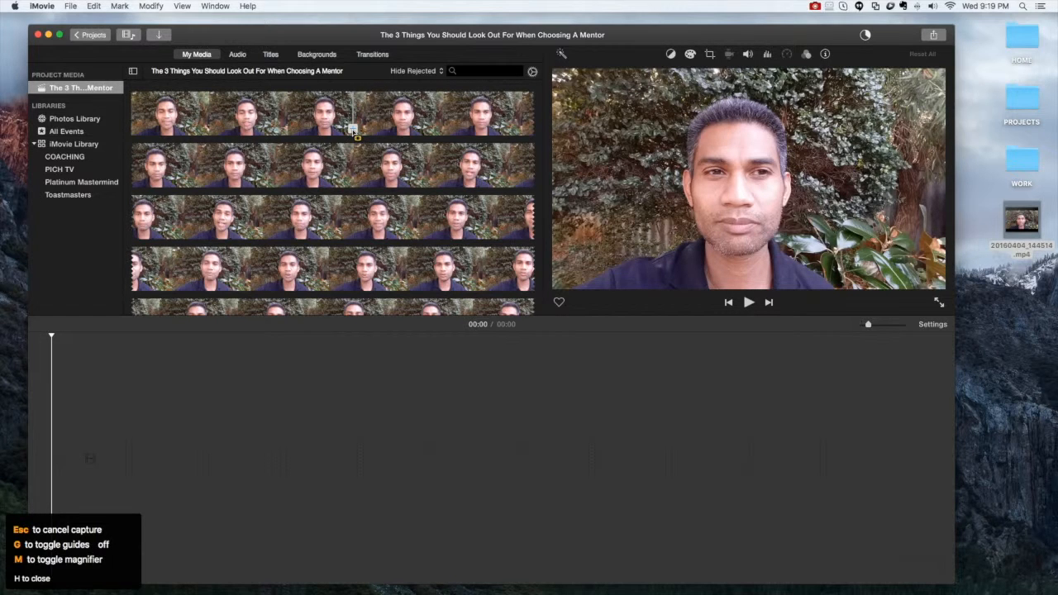
left_click(274, 110)
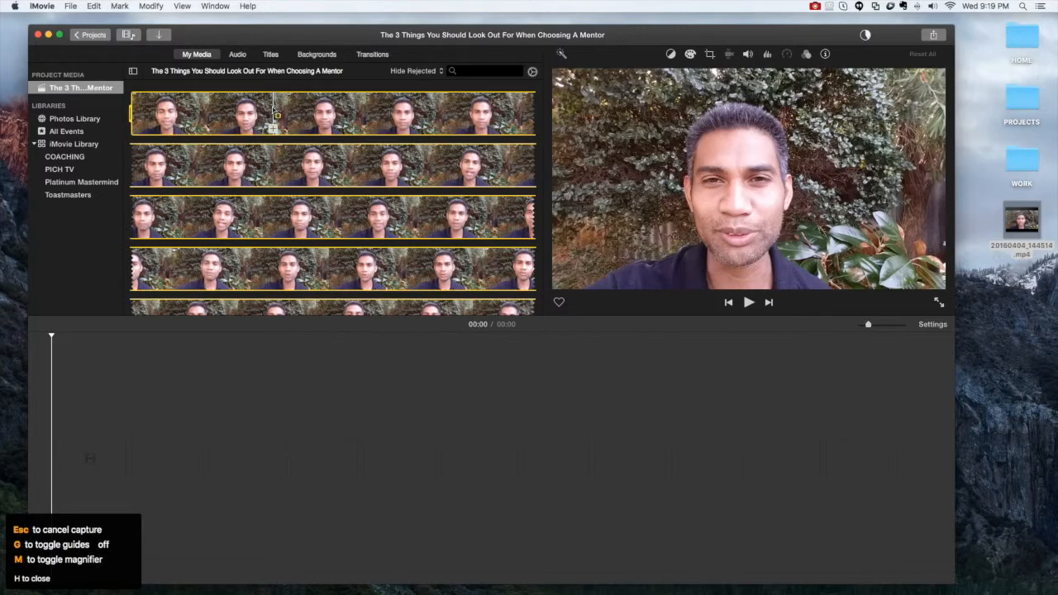
left_click_drag(130, 109, 288, 111)
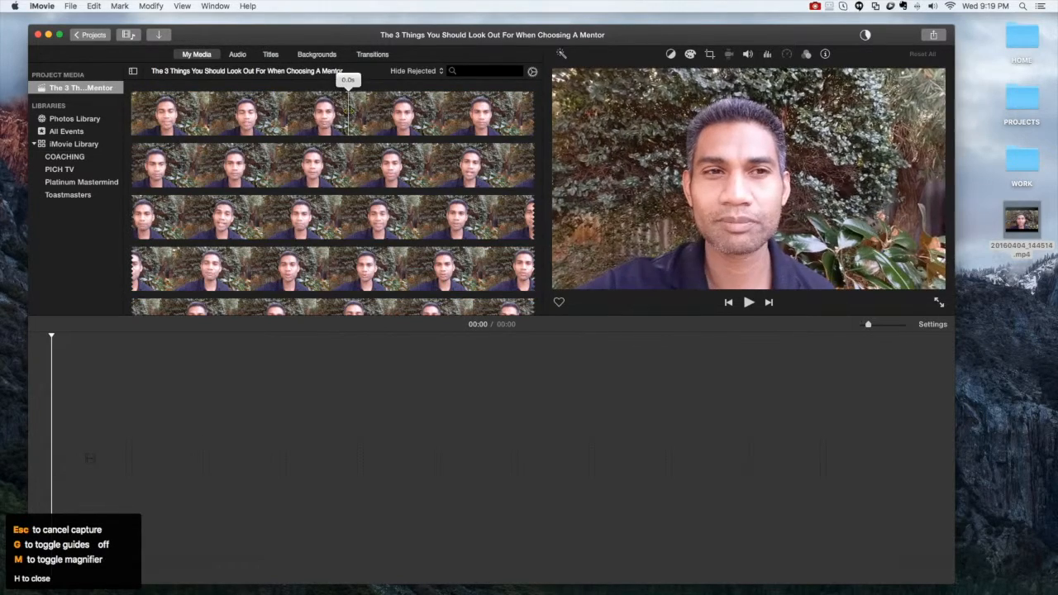
left_click(305, 123)
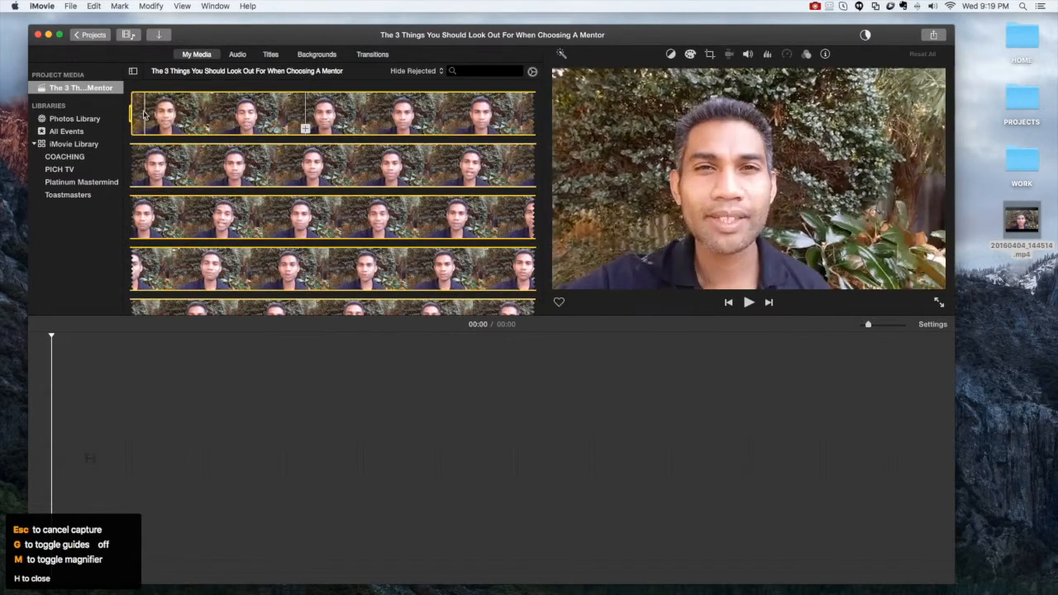
left_click_drag(130, 114, 289, 121)
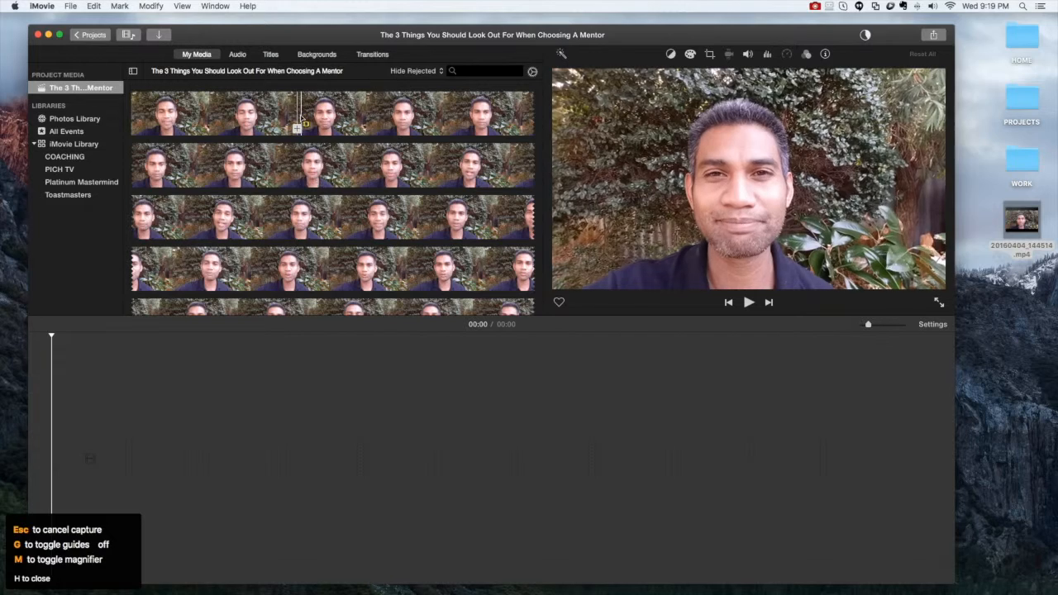
left_click_drag(297, 130, 74, 450)
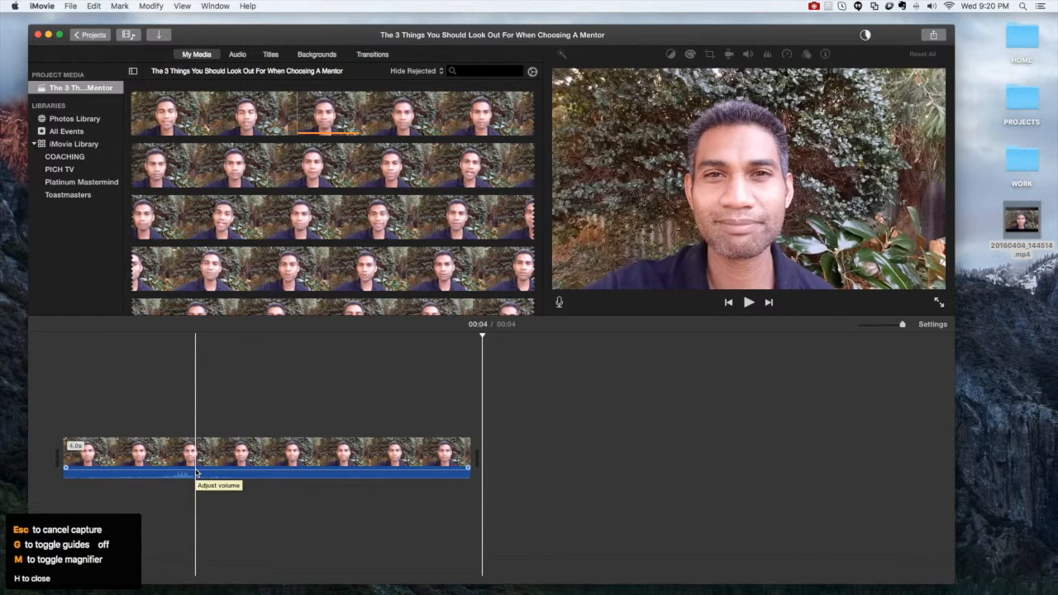
Play part of the timeline clip and look through the rest of the source footage in the project media
left_click(166, 463)
key("space")
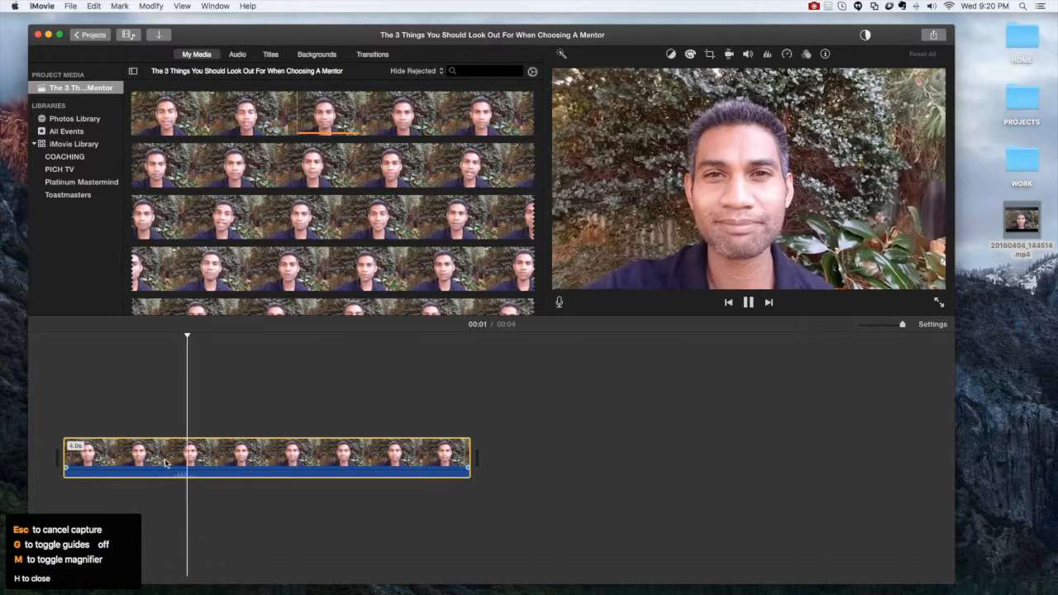
key("space")
left_click(473, 265)
scroll(439, 199, "down", 2)
scroll(439, 199, "down", 5)
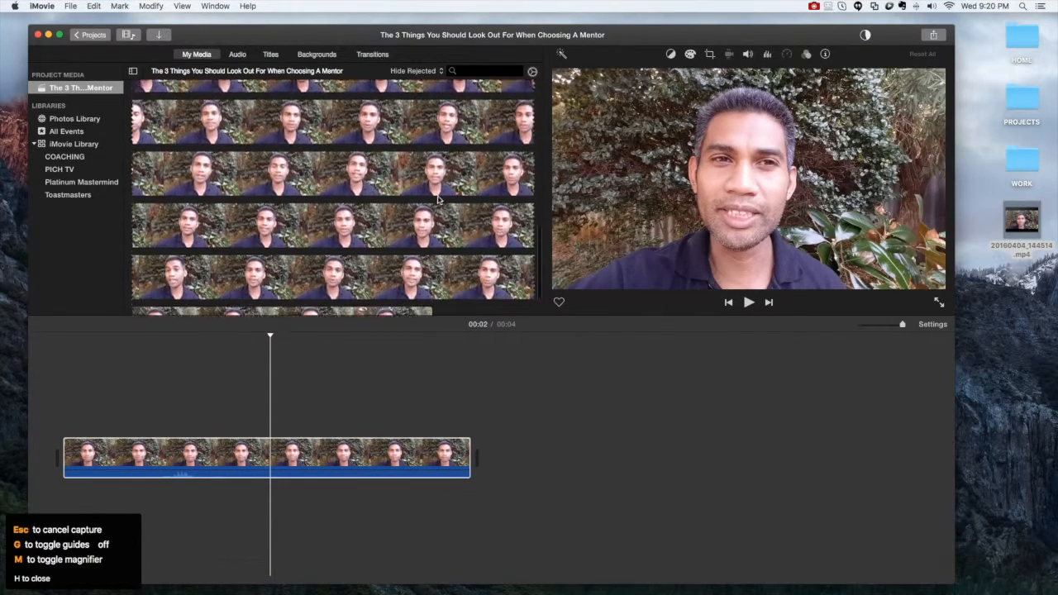
scroll(439, 199, "down", 3)
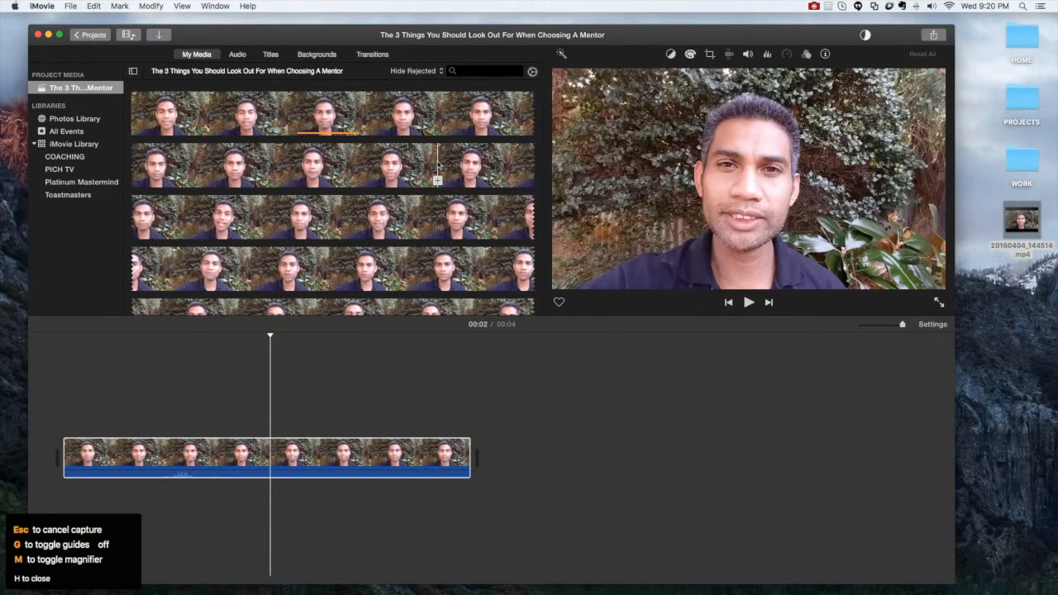
Delete the clip from the timeline and remove all footage from the project's media
left_click(344, 453)
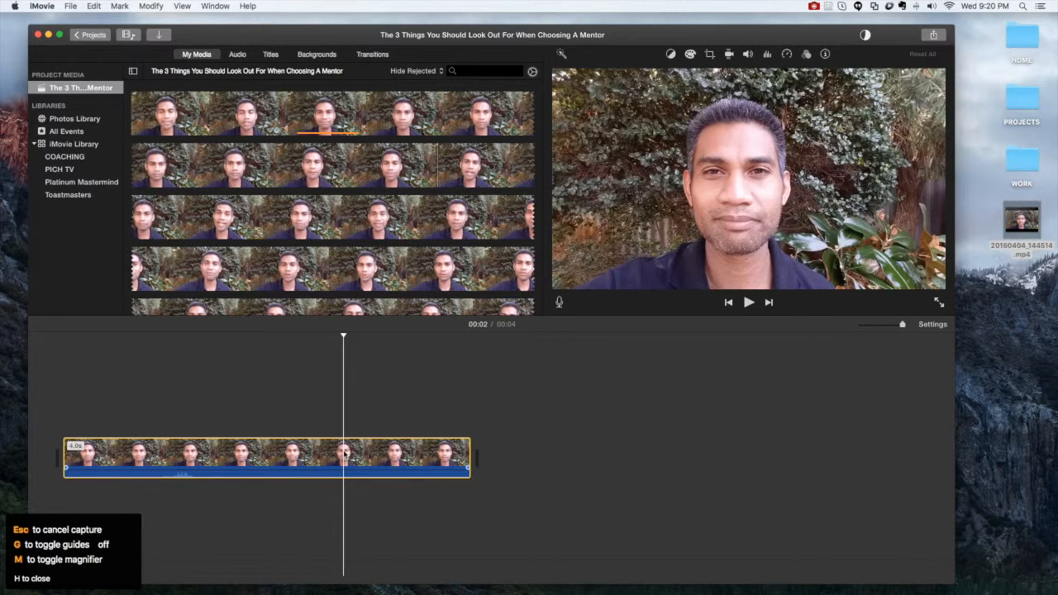
key("Delete")
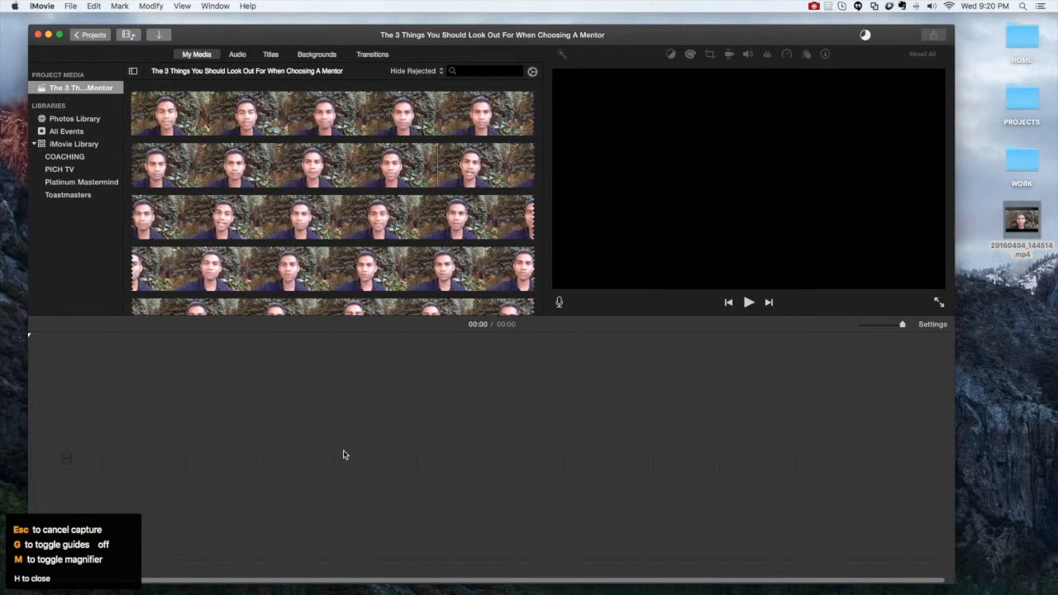
key("super+a")
key("Delete")
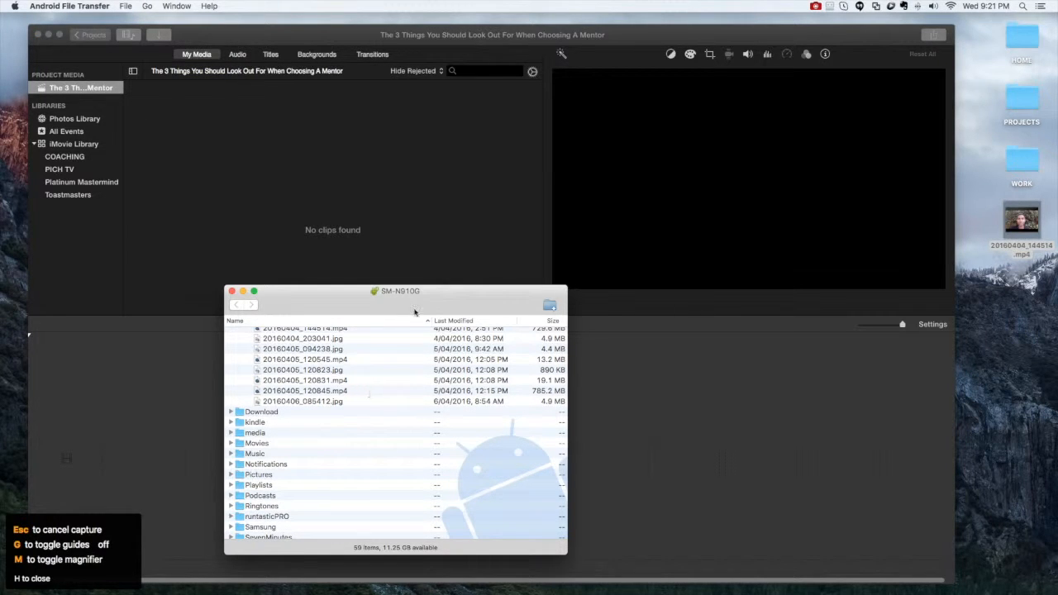
Copy 20160405_120845.mp4 from the phone to the desktop in Android File Transfer, and move the old 20160404_144514.mp4 on the desktop to the trash
left_click(369, 391)
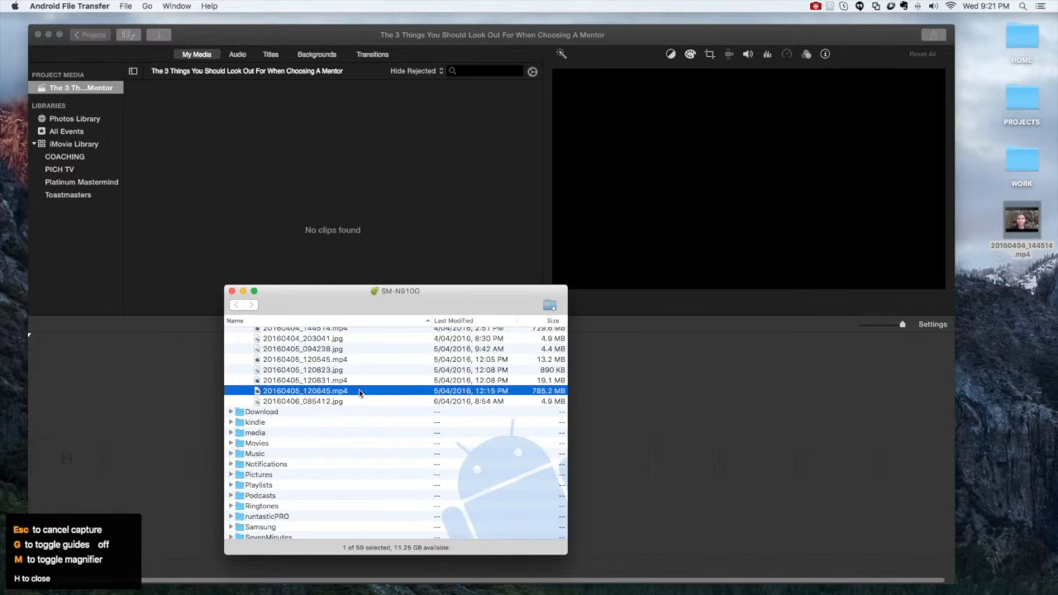
left_click_drag(447, 392, 1038, 357)
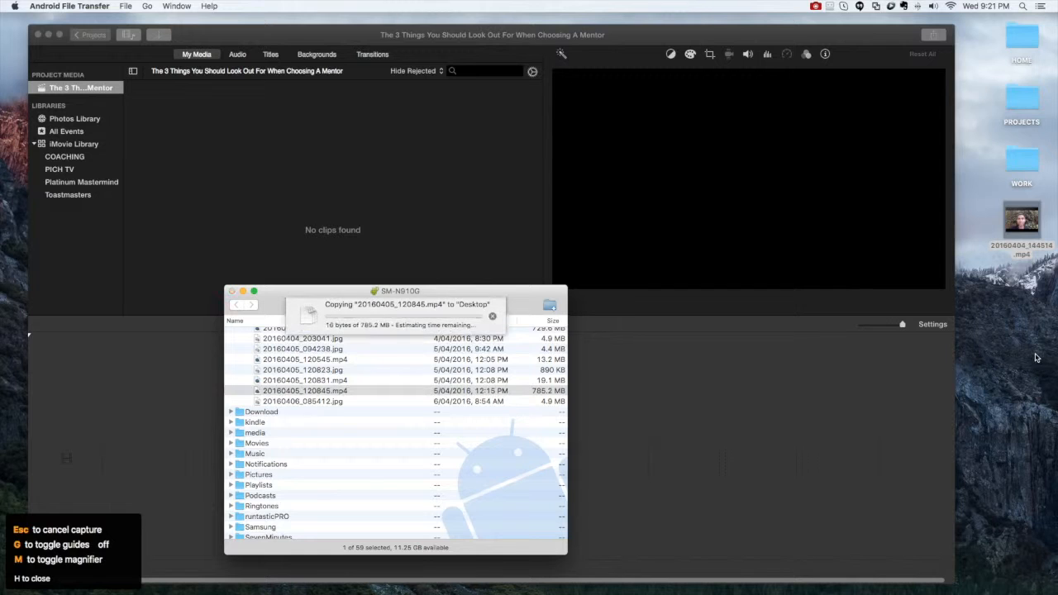
left_click(1033, 221)
key("super+BackSpace")
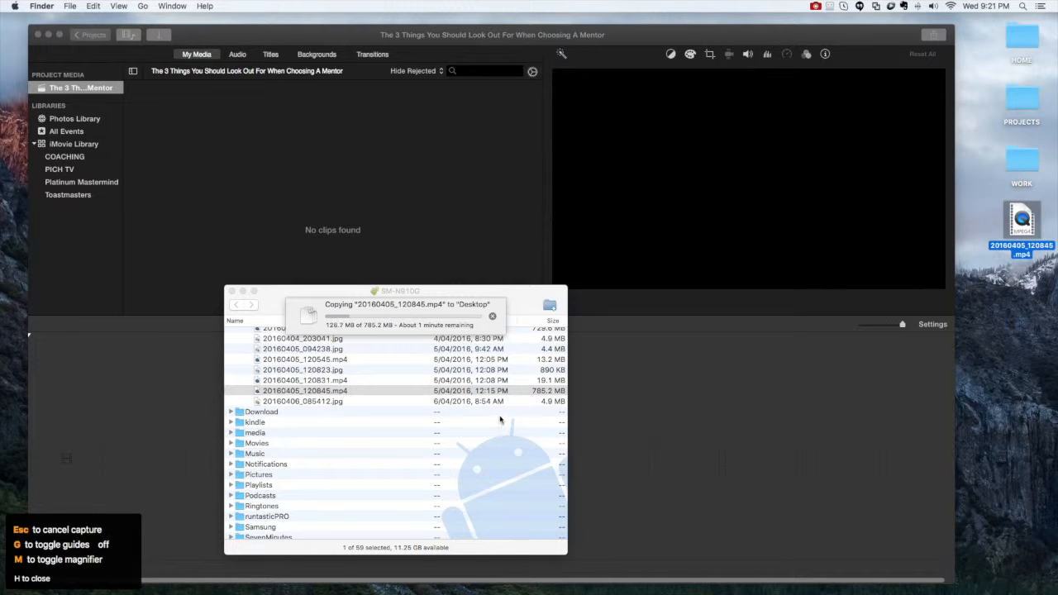
Copy 20160404_144514.mp4 from the phone's file list to the desktop
left_click(496, 383)
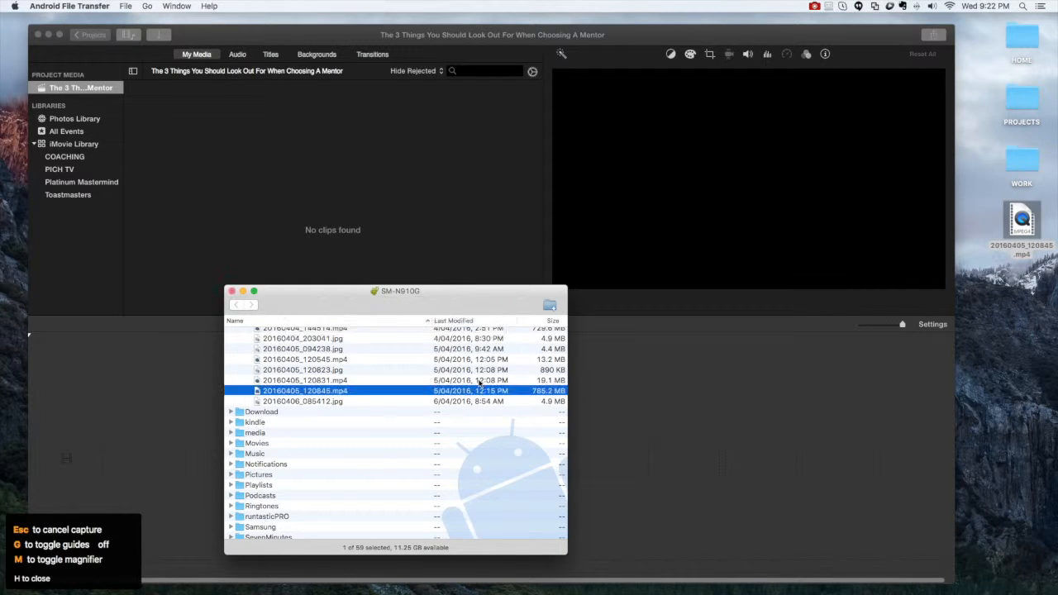
left_click(480, 381)
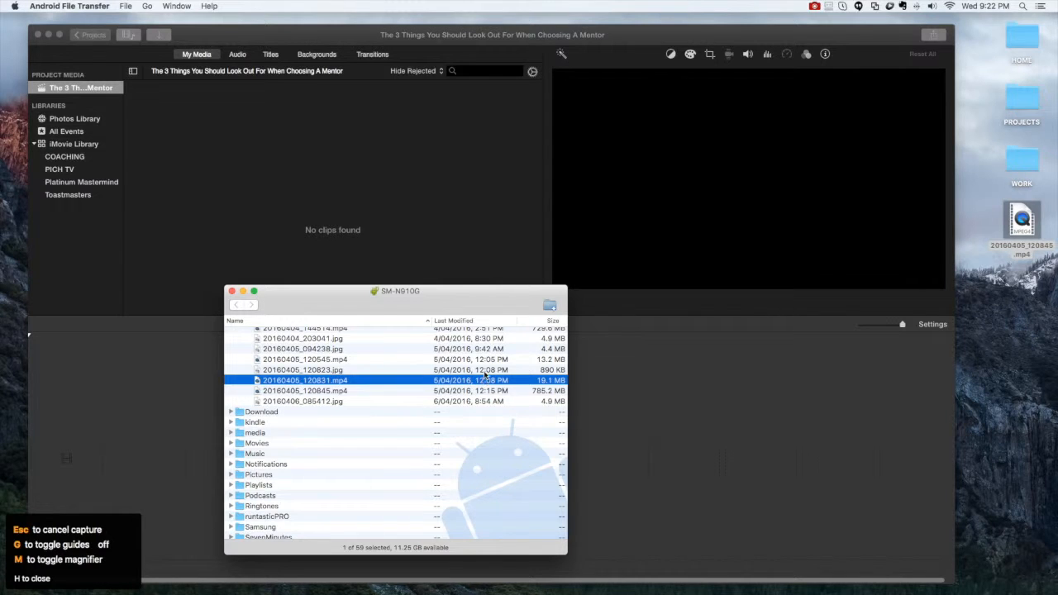
scroll(485, 376, "up", 2)
left_click(473, 345)
left_click_drag(467, 348, 1032, 328)
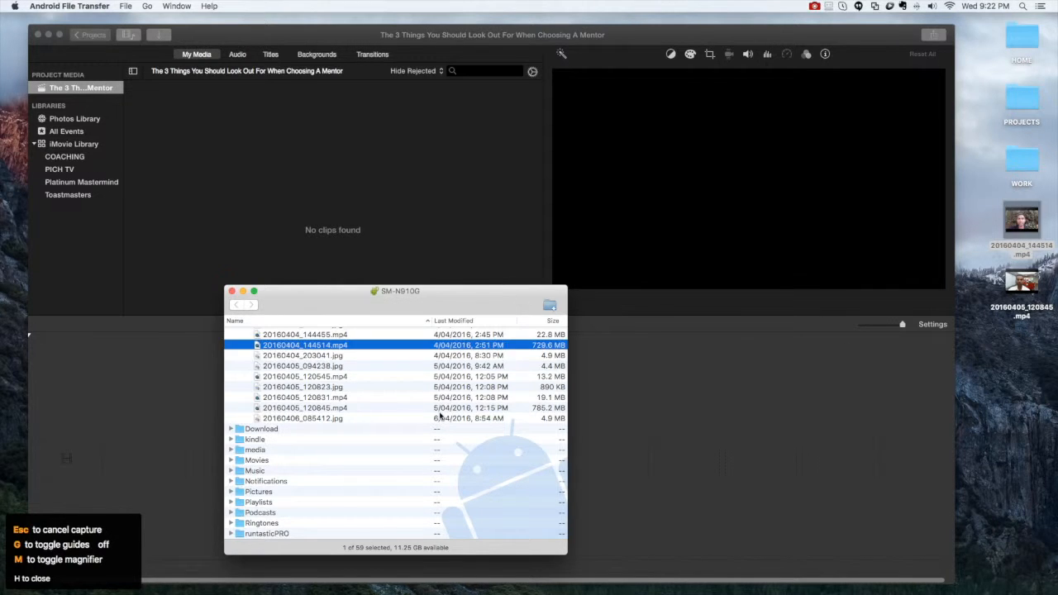
Copy 20160403_112631.mp4 from the phone to the desktop and close the phone's file window
scroll(448, 405, "up", 5)
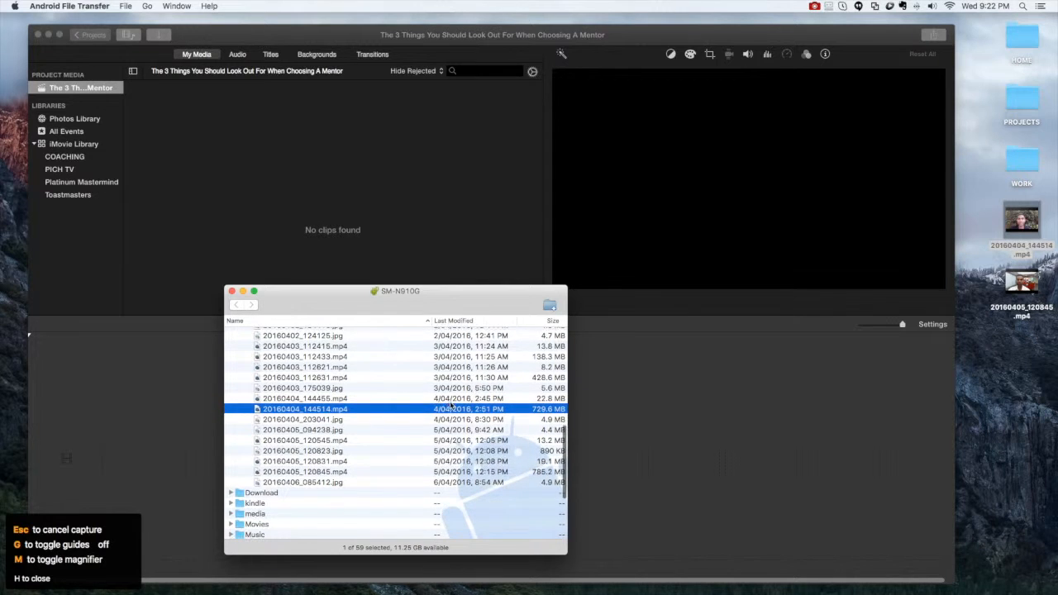
left_click(457, 377)
left_click_drag(407, 380, 1046, 376)
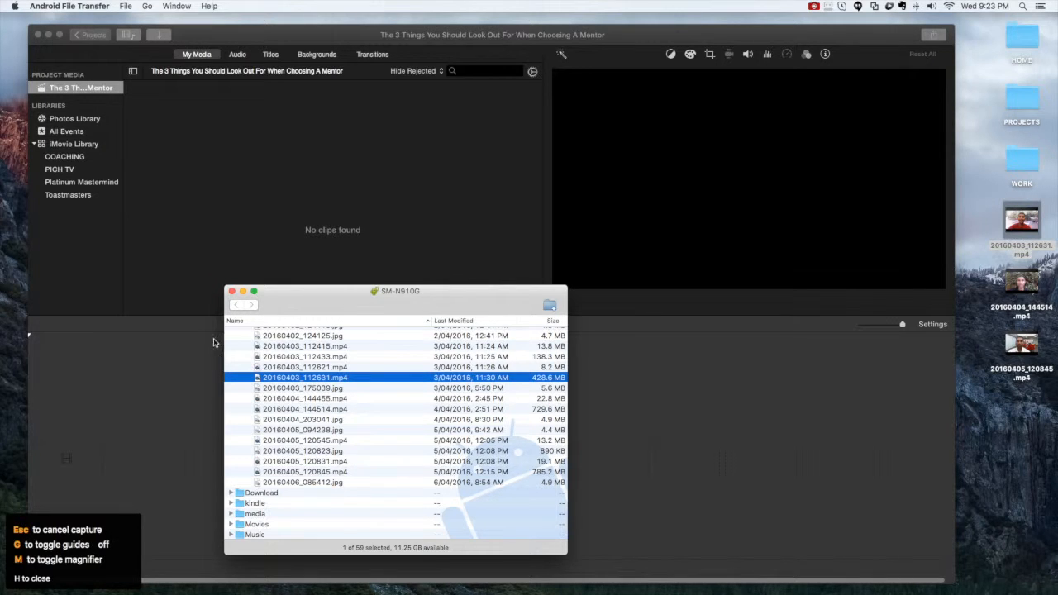
left_click(232, 292)
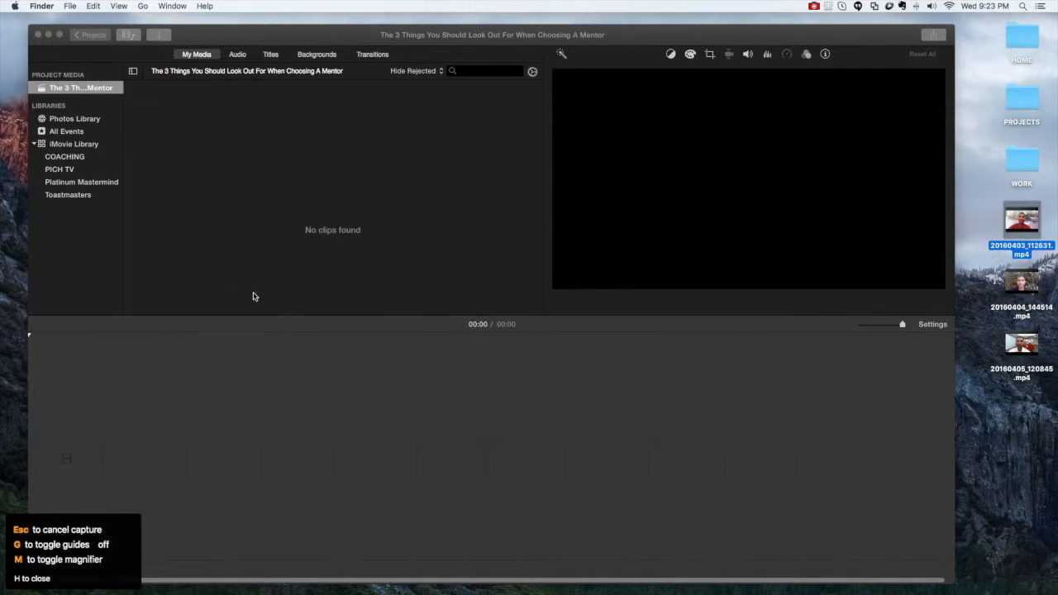
Open 20160404_144514.mp4 from the desktop in QuickTime Player, play parts from its middle and close the video
double_click(1032, 288)
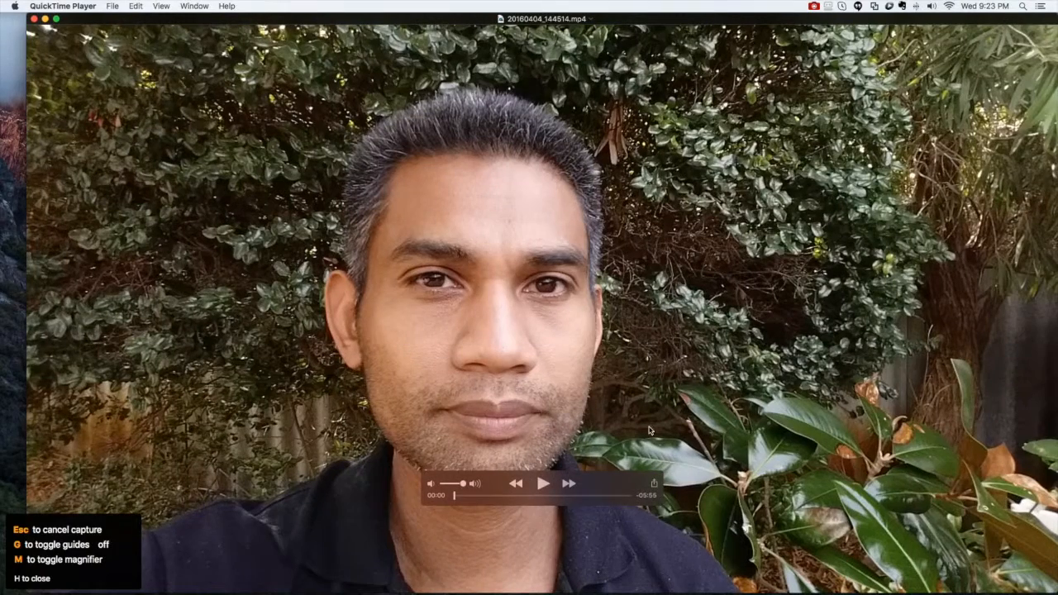
left_click(519, 495)
left_click(542, 484)
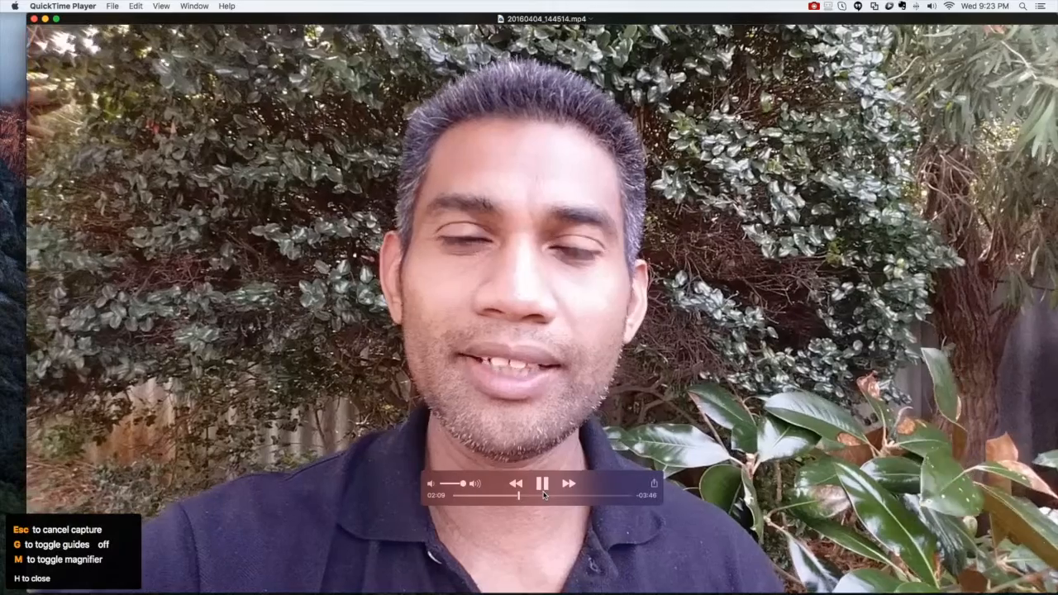
left_click(545, 495)
left_click(543, 485)
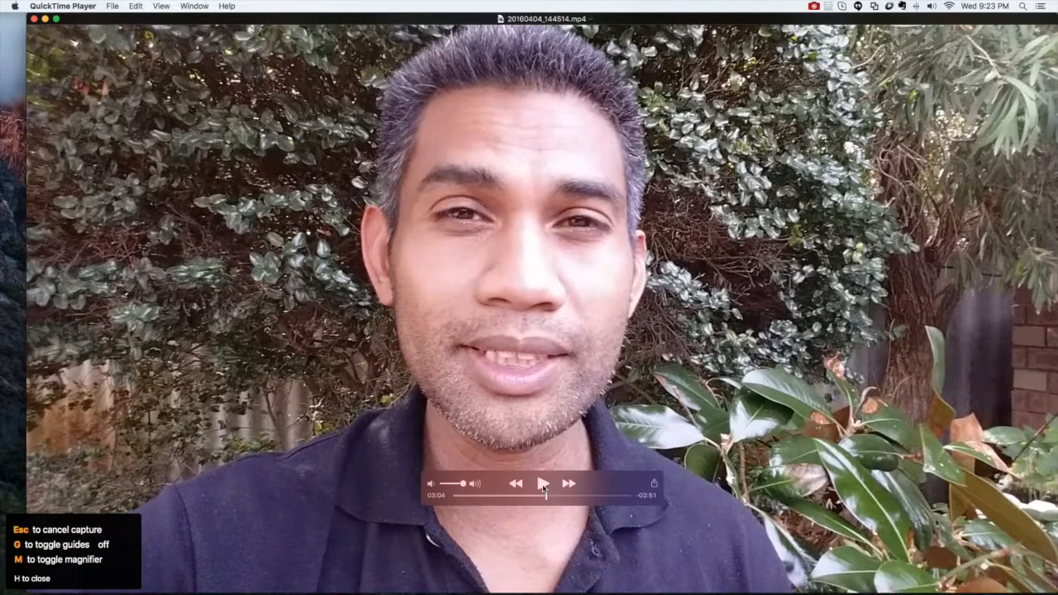
left_click(34, 18)
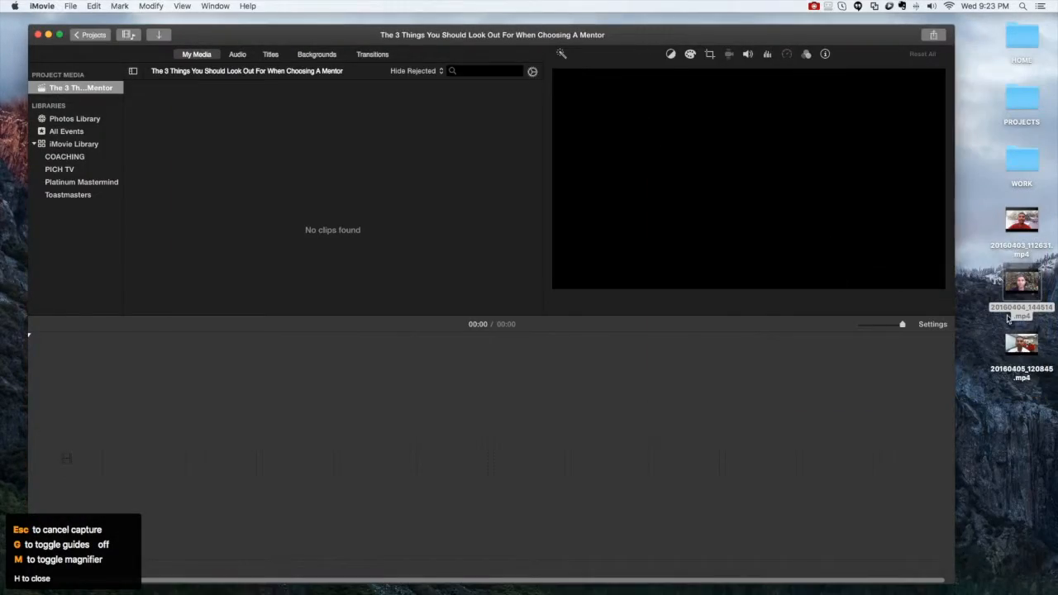
Add 20160404_144514.mp4 from the desktop straight to the empty iMovie timeline and play its opening seconds
left_click_drag(1036, 290, 159, 459)
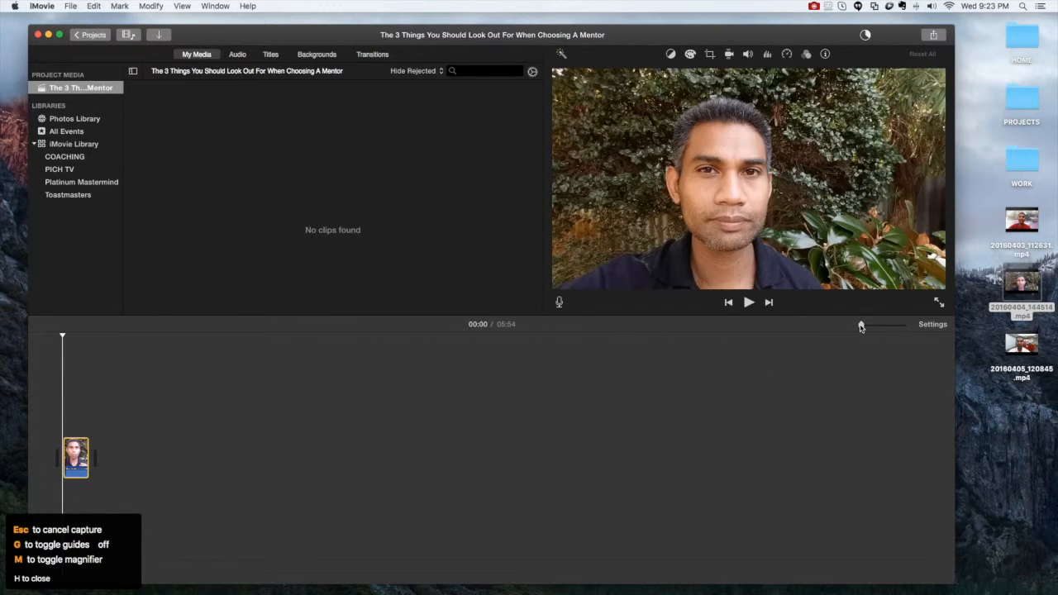
left_click_drag(862, 327, 902, 328)
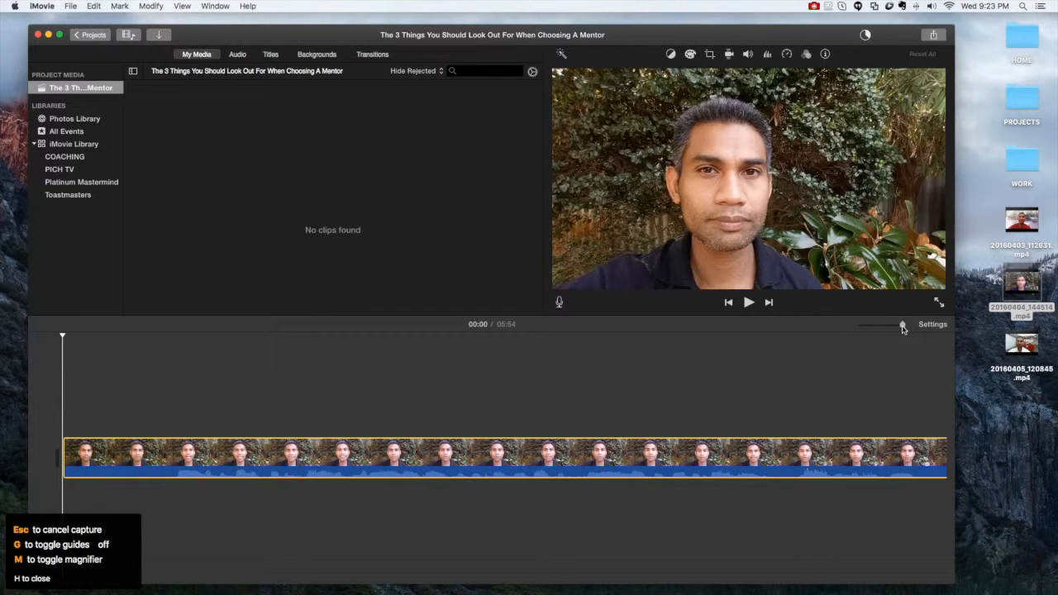
left_click(162, 454)
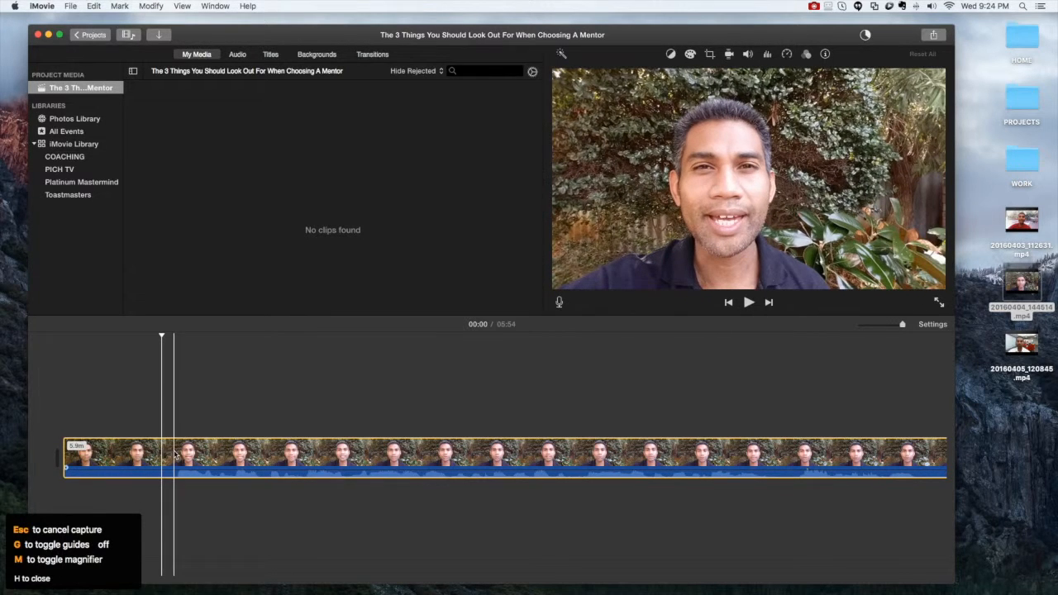
left_click(174, 454)
key("space")
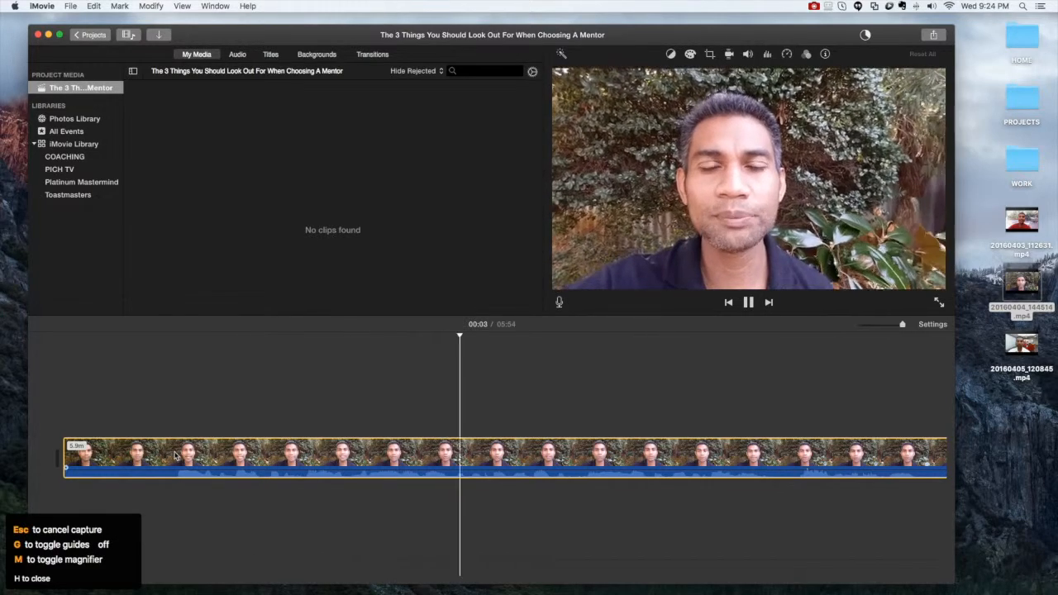
key("space")
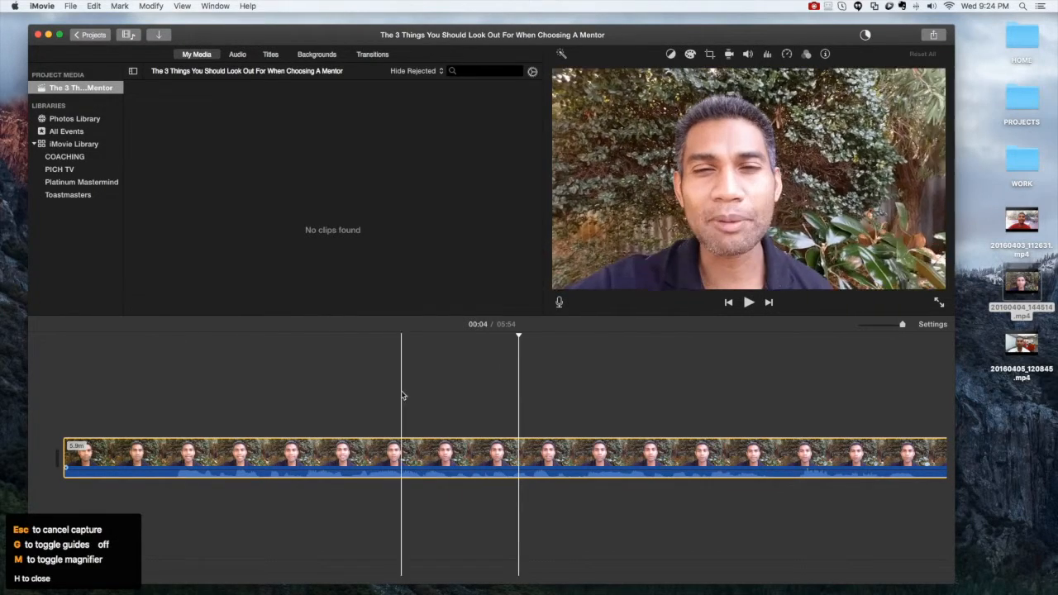
Split the timeline clip about 1 second after its start
left_click(877, 327)
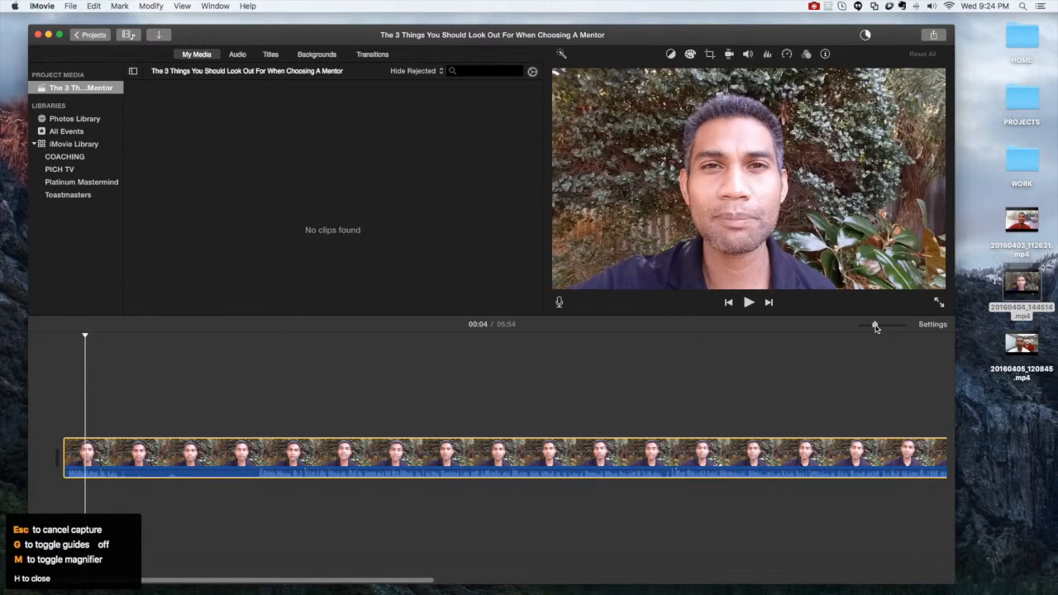
left_click_drag(877, 327, 872, 329)
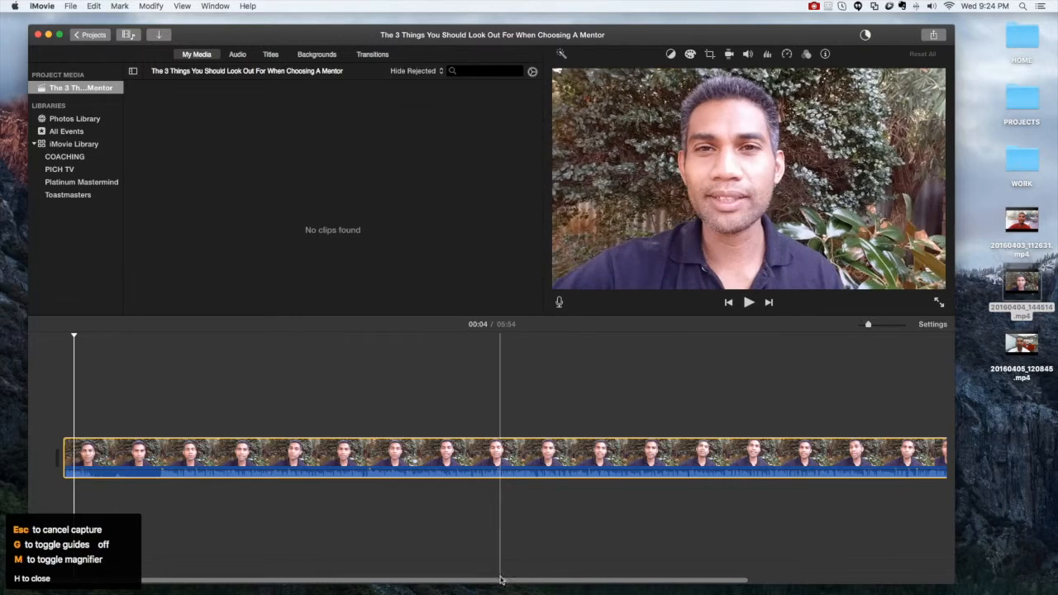
scroll(590, 584, "right", 5)
scroll(616, 587, "left", 5)
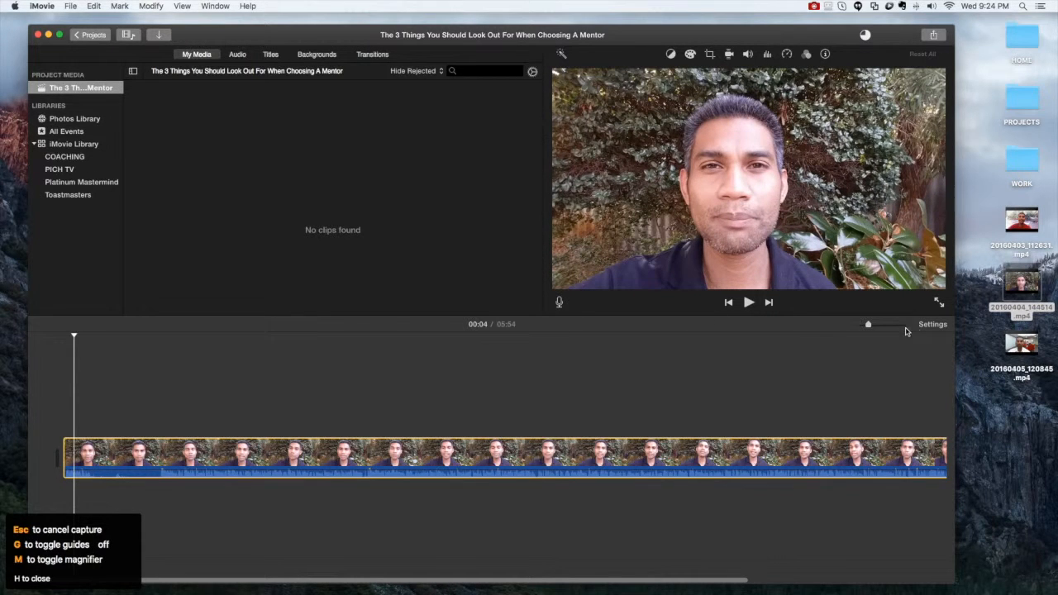
left_click(882, 327)
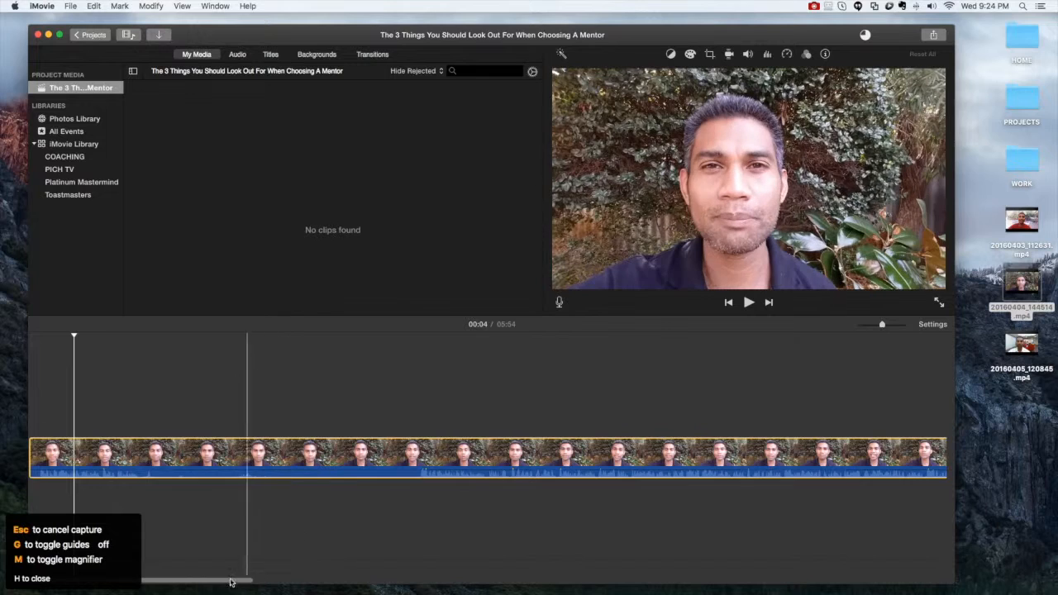
left_click_drag(224, 581, 209, 584)
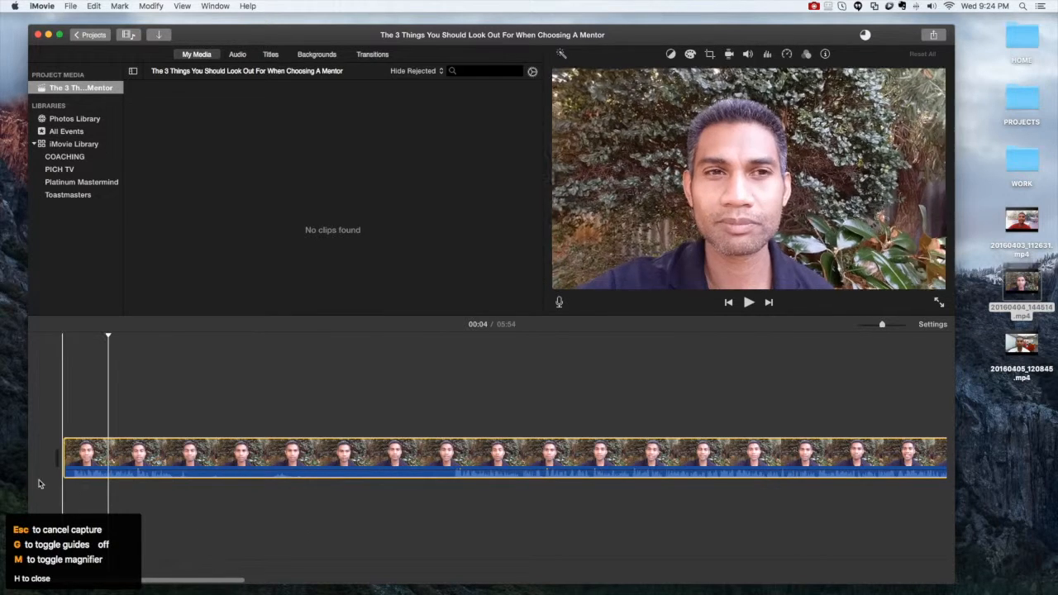
left_click(74, 465)
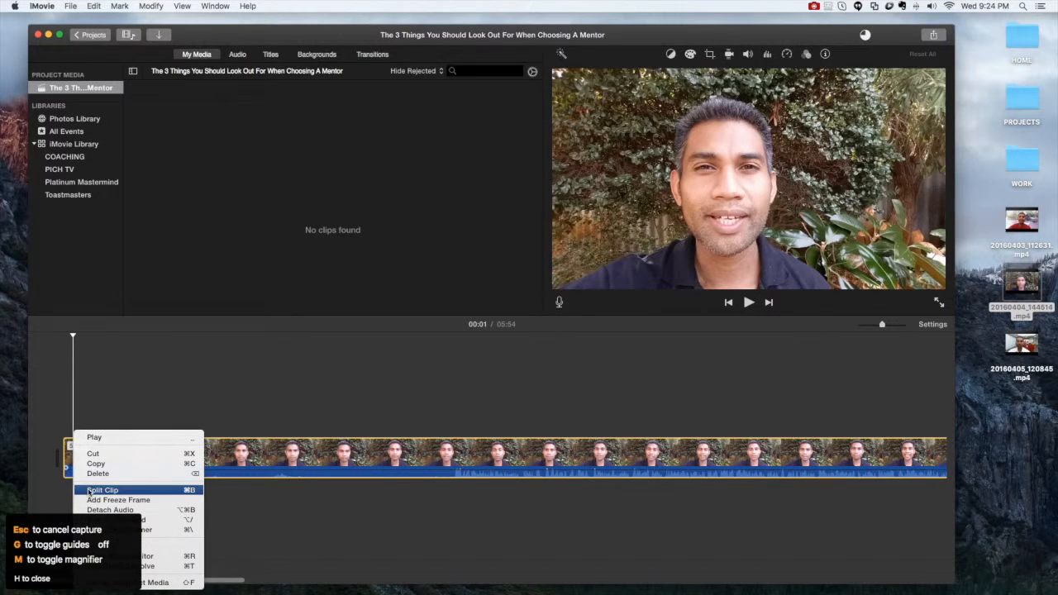
left_click(102, 491)
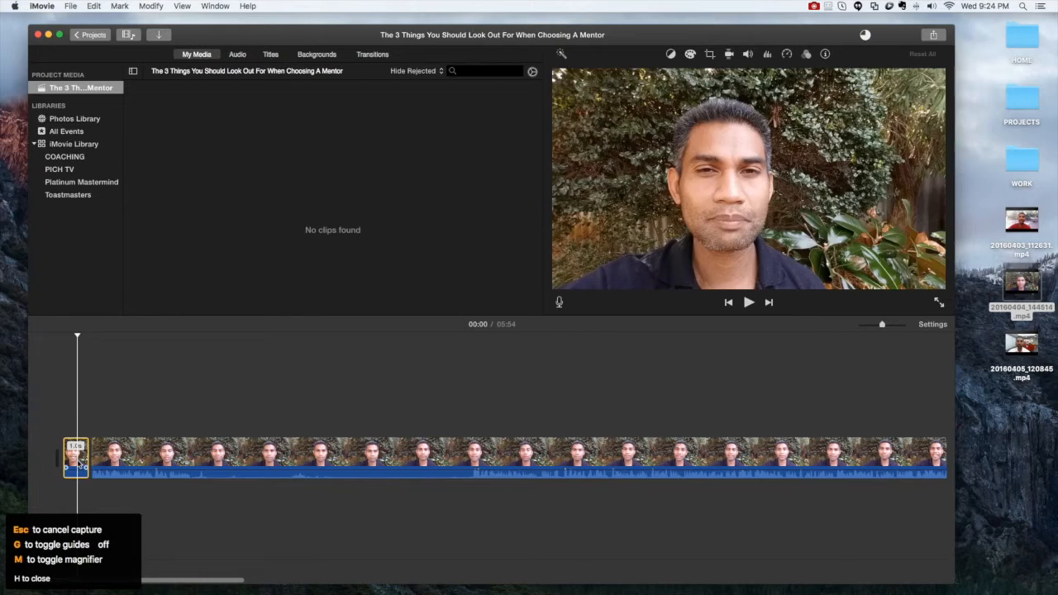
Preview the longer timeline clip around the 10-second mark and split it at about 10 seconds
left_click(195, 457)
key("space")
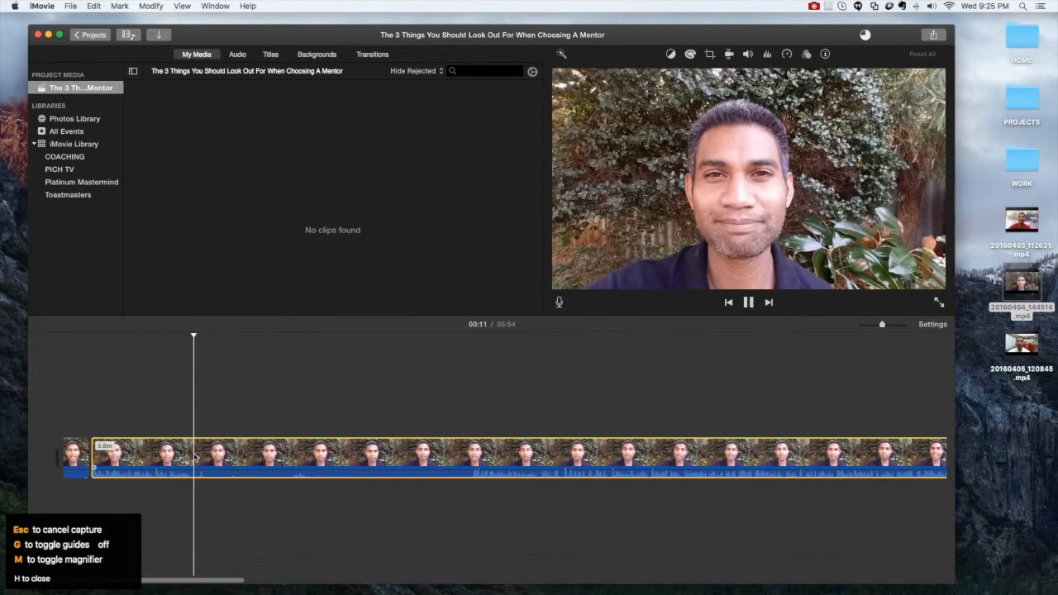
key("space")
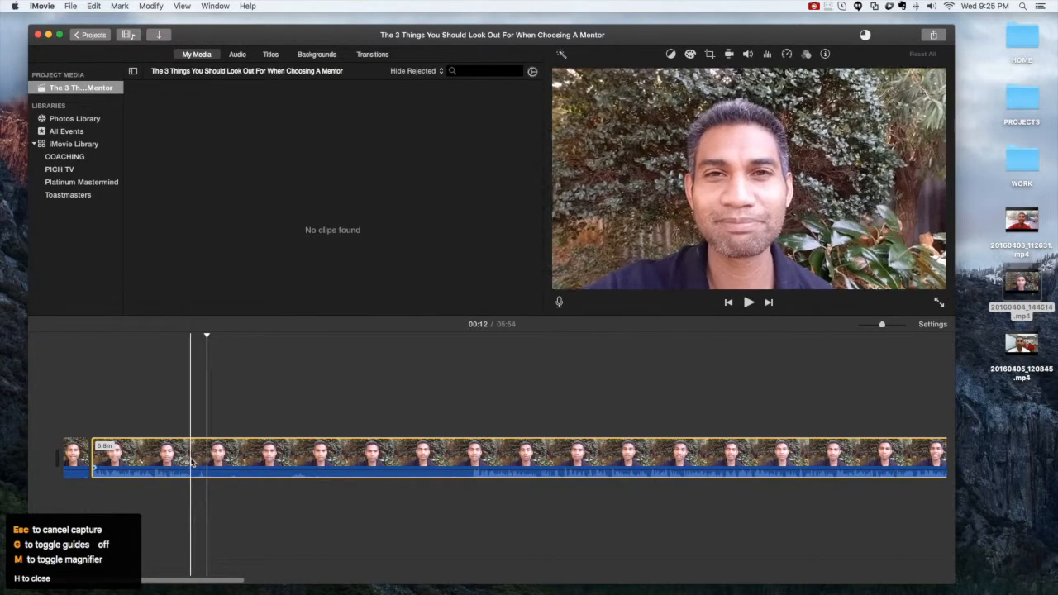
left_click(191, 463)
right_click(193, 463)
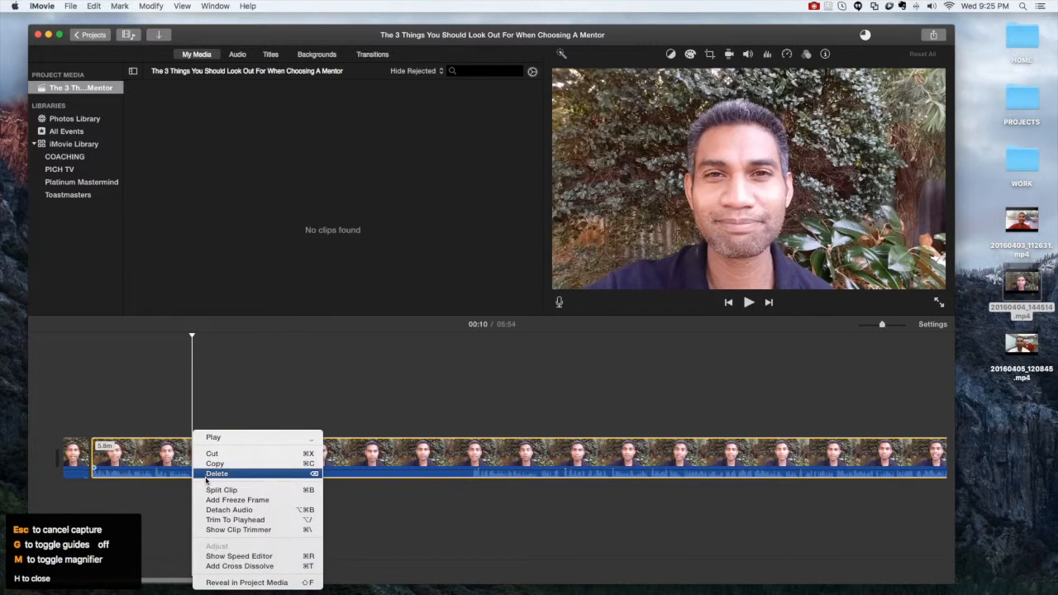
left_click(216, 490)
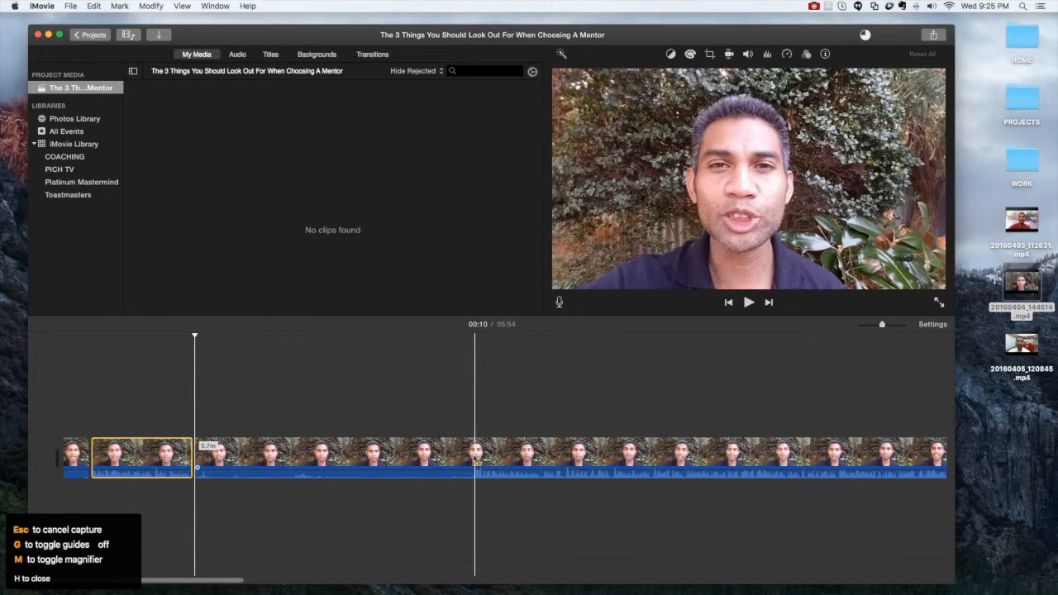
Split the remaining long clip at about 38 seconds on the timeline
left_click(474, 459)
right_click(474, 460)
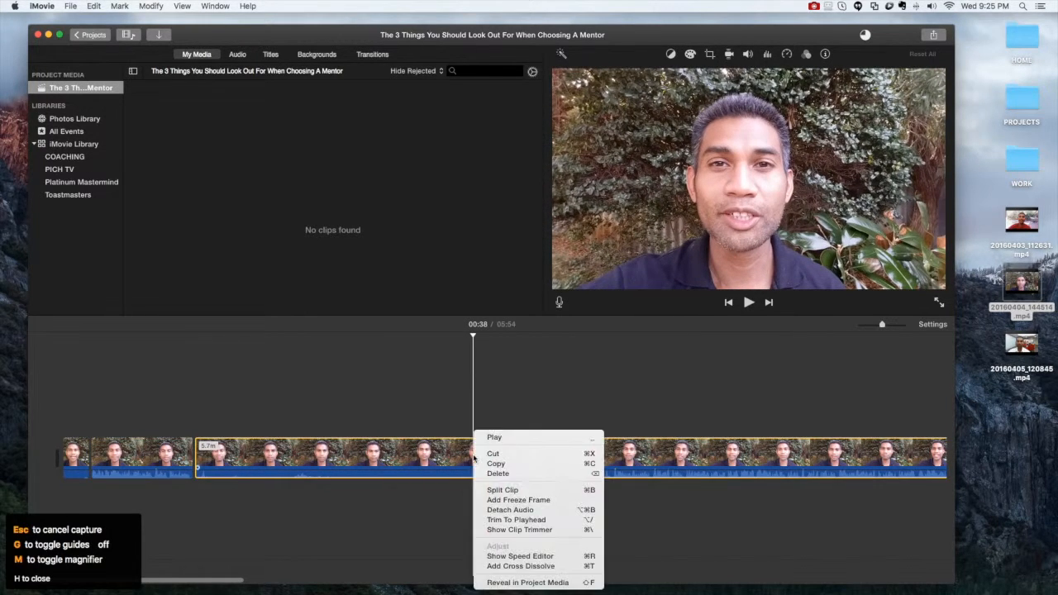
left_click(494, 490)
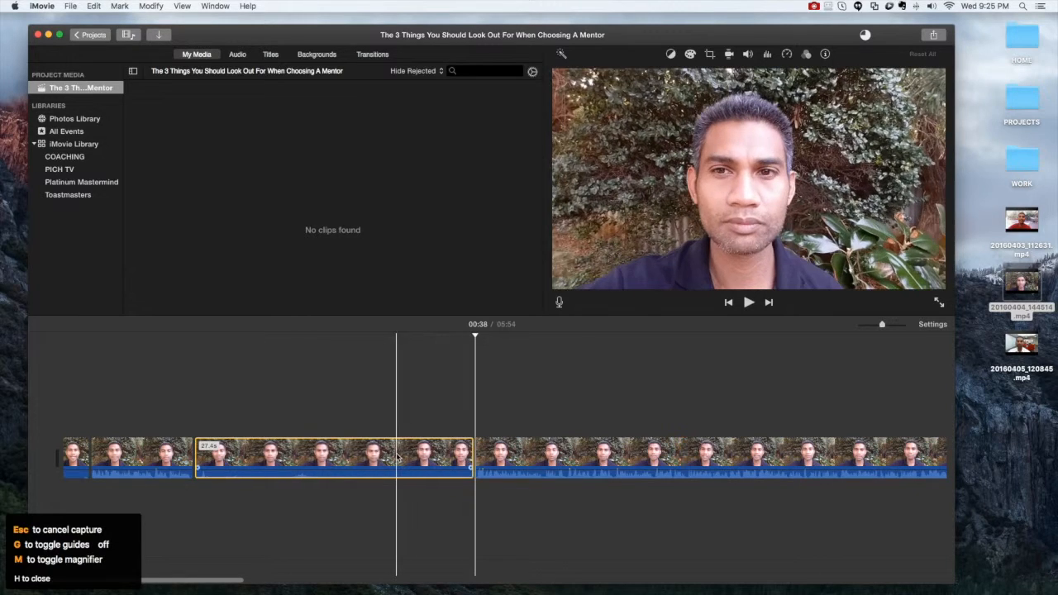
Delete the section between the 10- and 38-second cuts and the 1-second piece at the start of the timeline
key("Delete")
left_click(79, 459)
key("Delete")
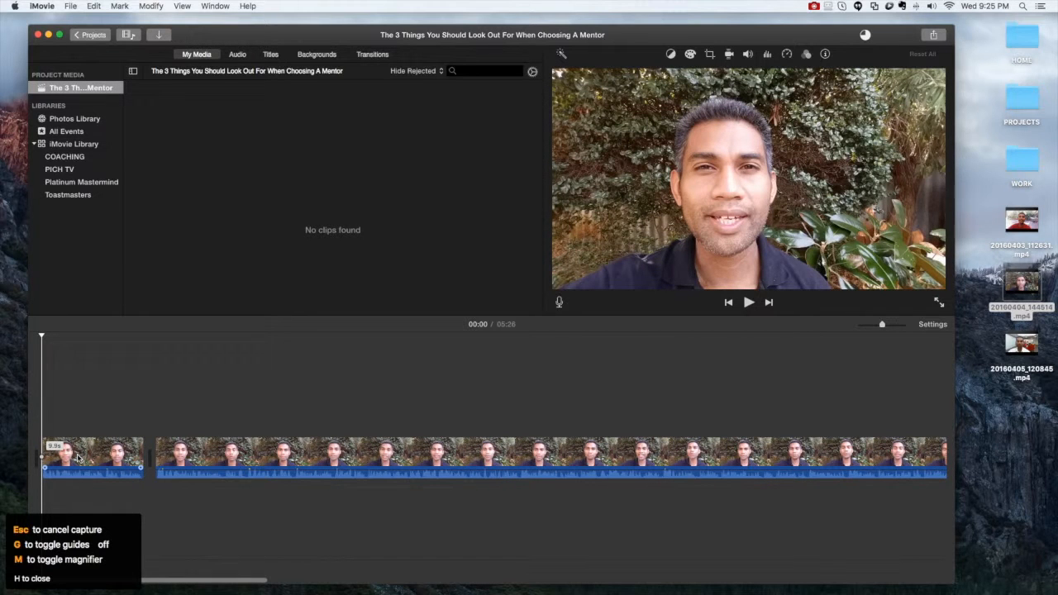
Undo the last two deletions, and delete the 1-second opening piece and the section between the 10- and 38-second cuts again
key("super+z")
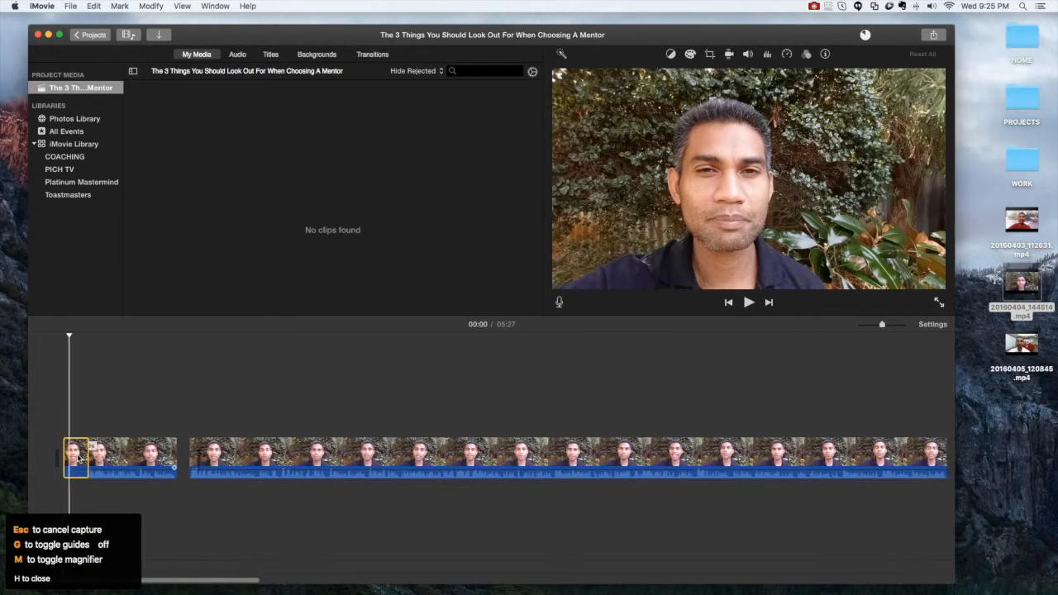
key("super+z")
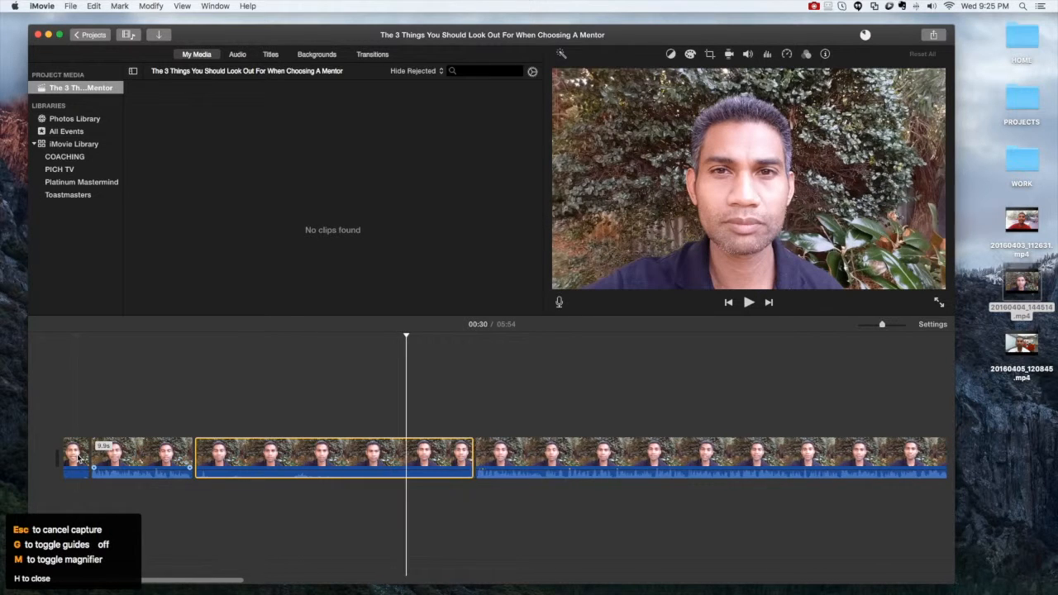
left_click(80, 460)
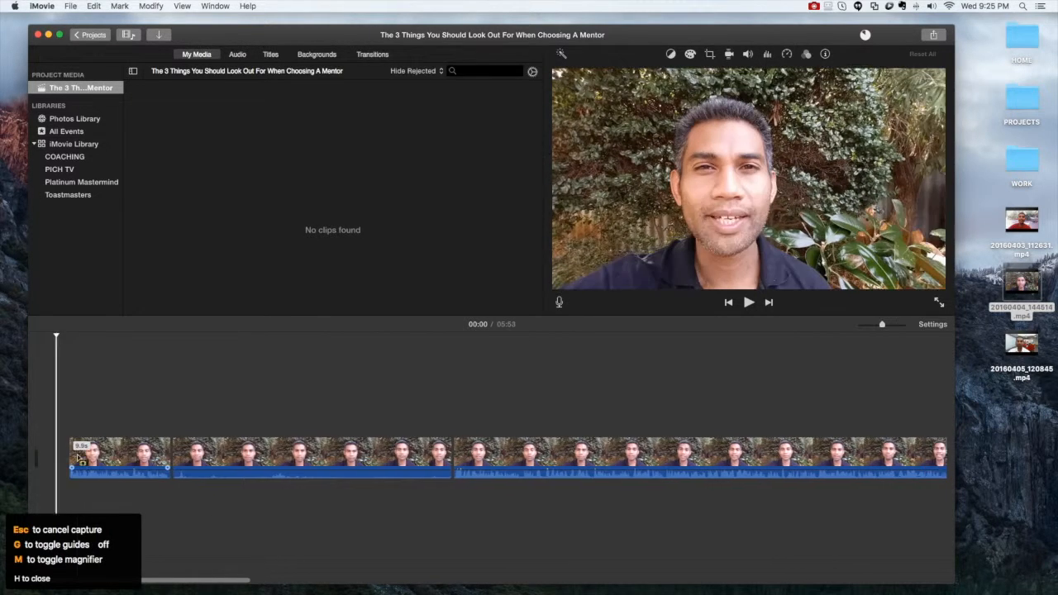
key("Delete")
left_click(198, 460)
key("Delete")
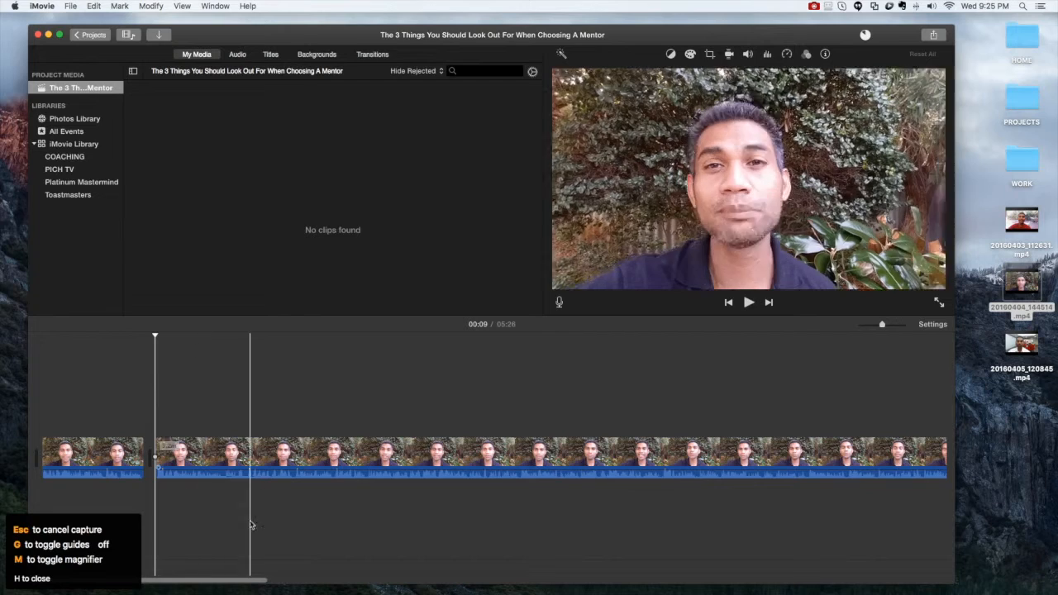
Preview the long timeline clip between about 1:27 and 1:33 to locate an unwanted section
left_click_drag(244, 583, 339, 582)
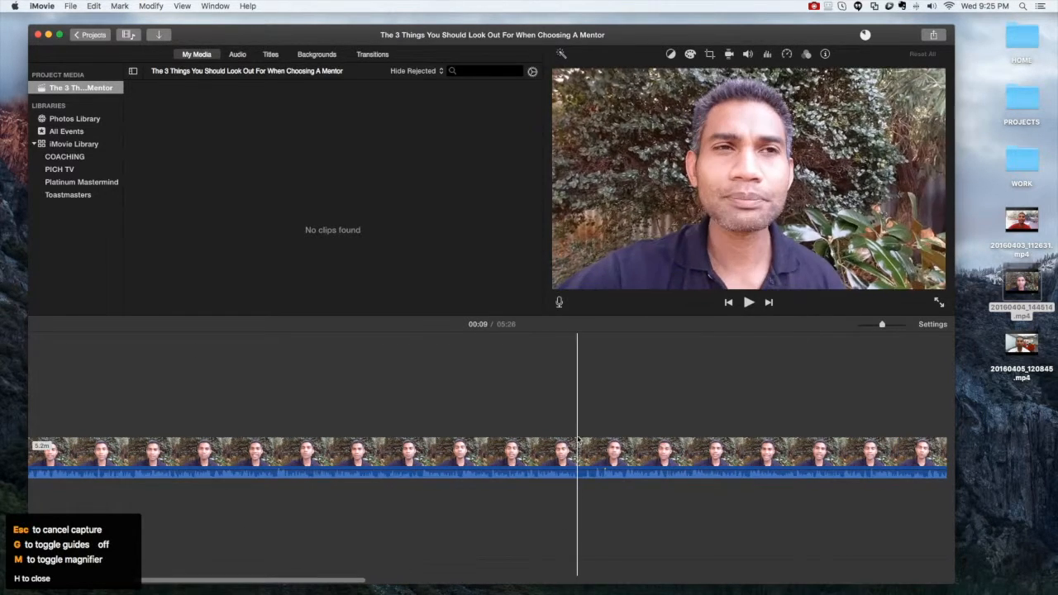
left_click(572, 454)
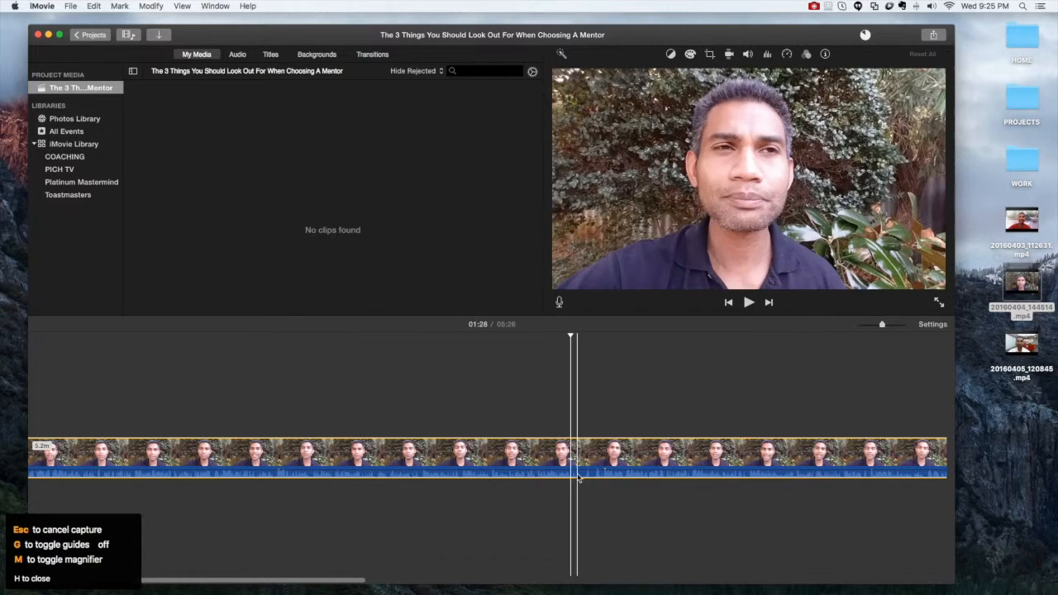
left_click(560, 455)
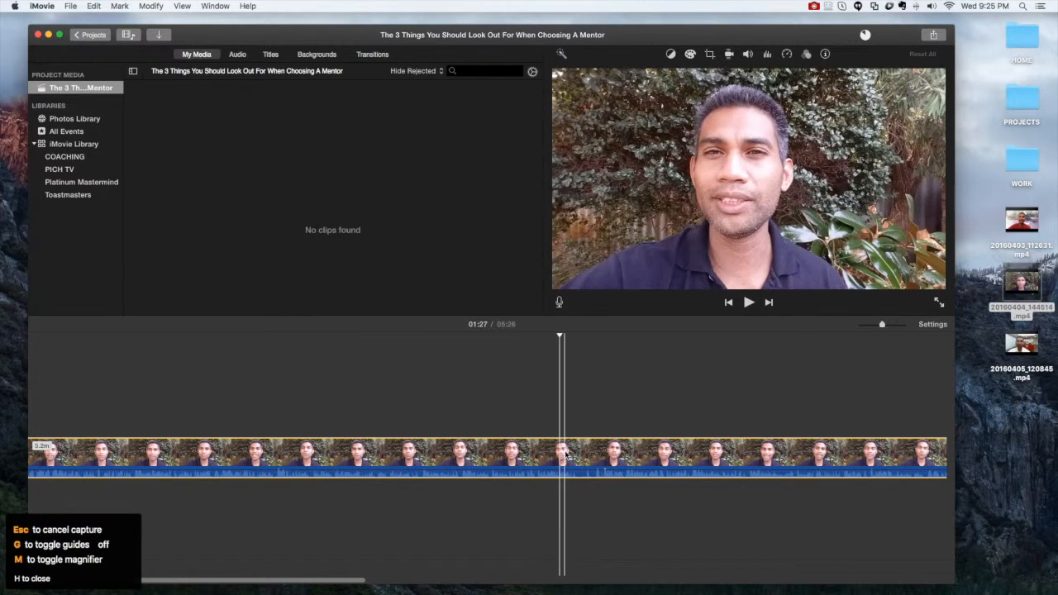
key("space")
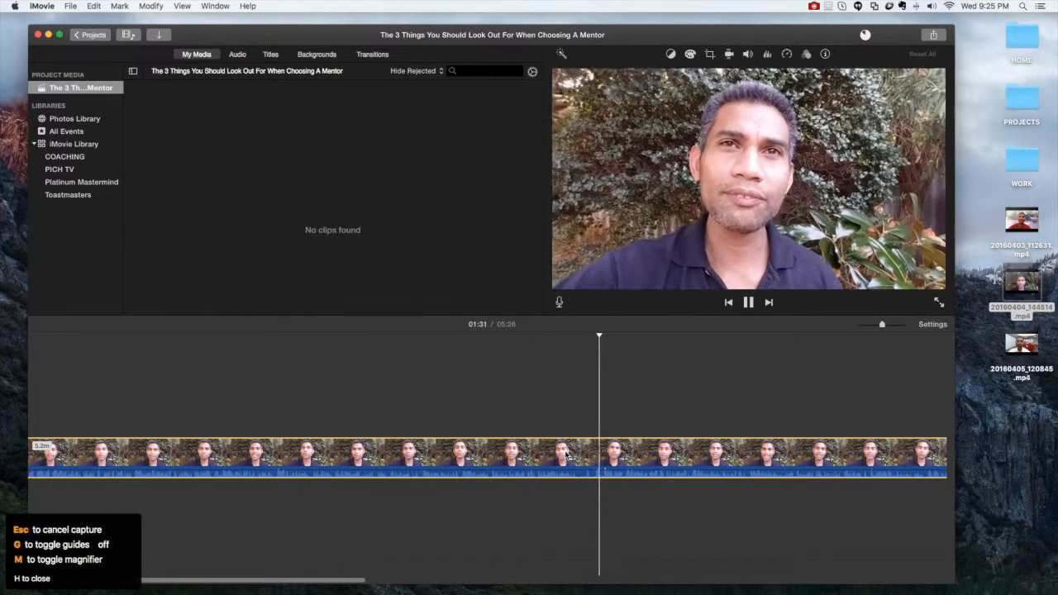
key("space")
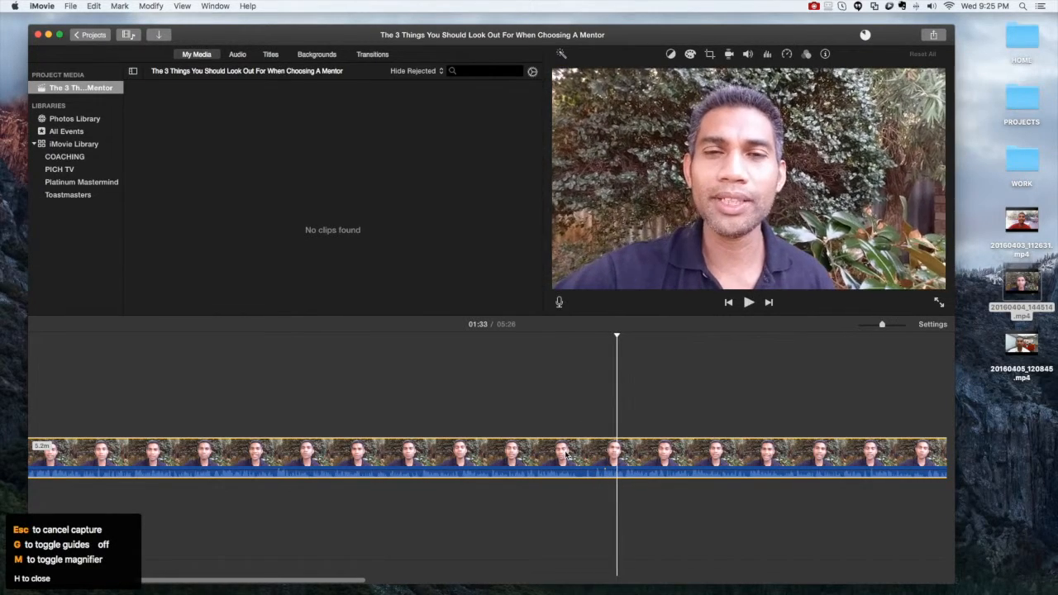
left_click_drag(882, 324, 888, 324)
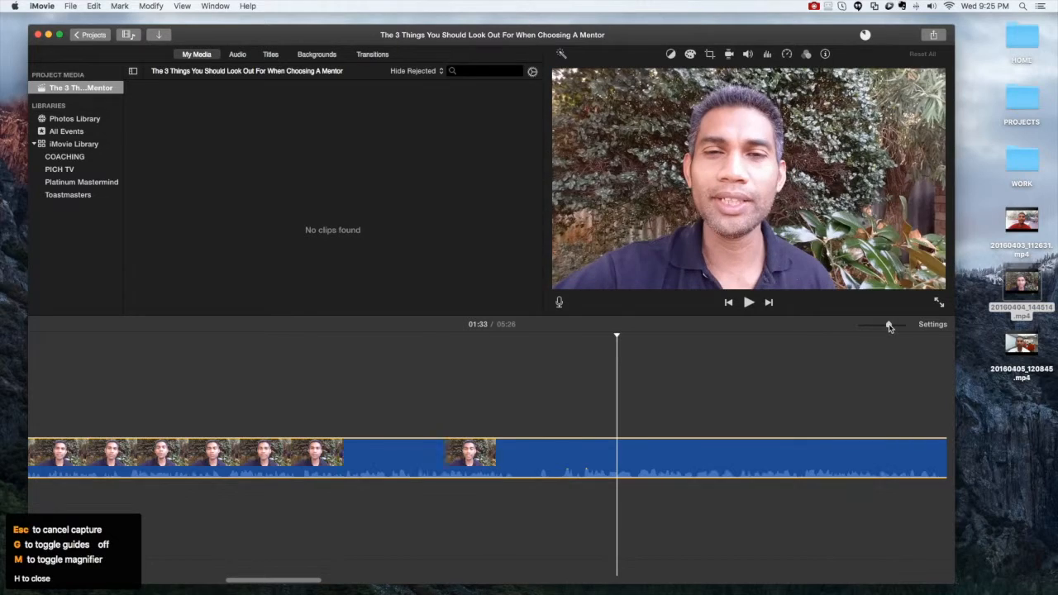
left_click(504, 453)
key("space")
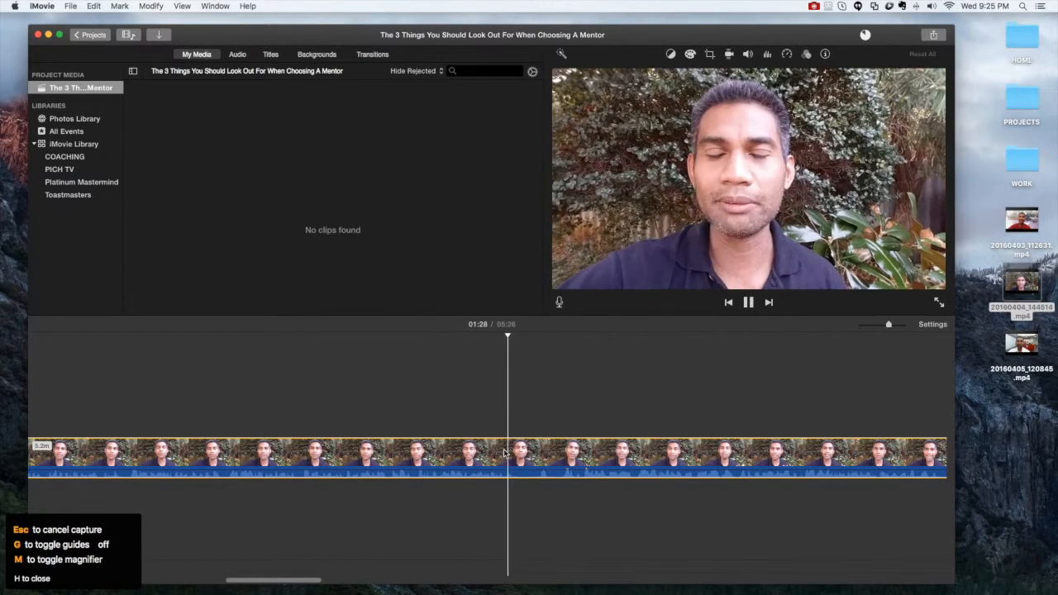
key("space")
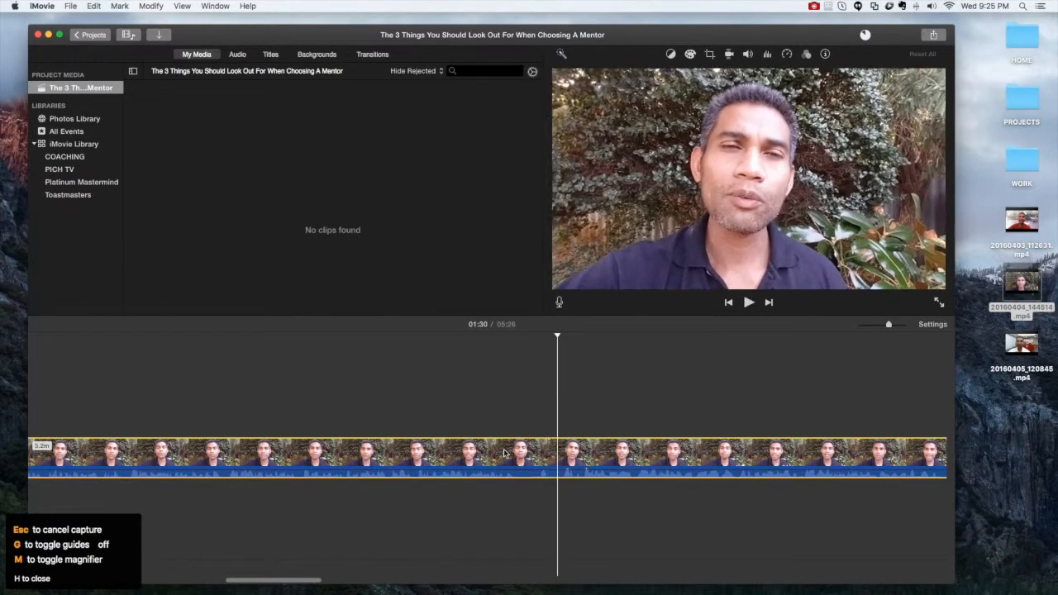
key("space")
key("space")
key("space")
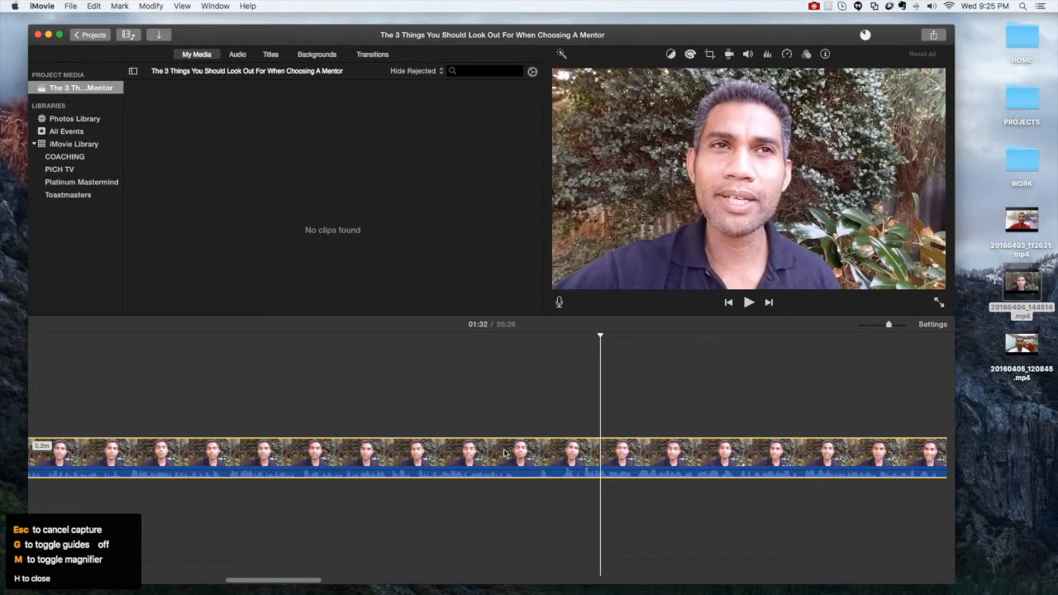
Split the long timeline clip at about 1:29
left_click(505, 453)
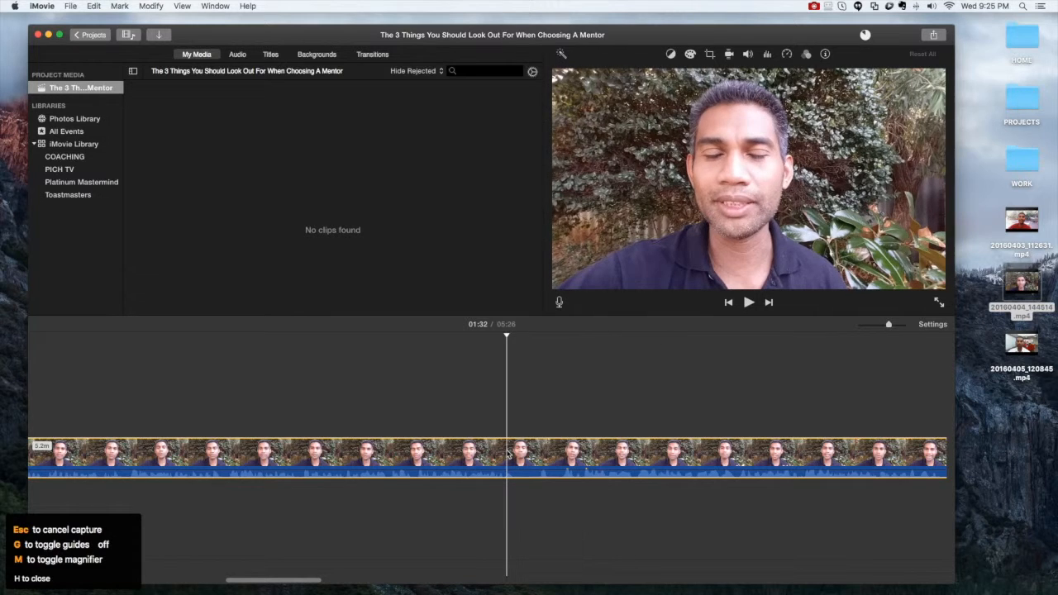
left_click(513, 454)
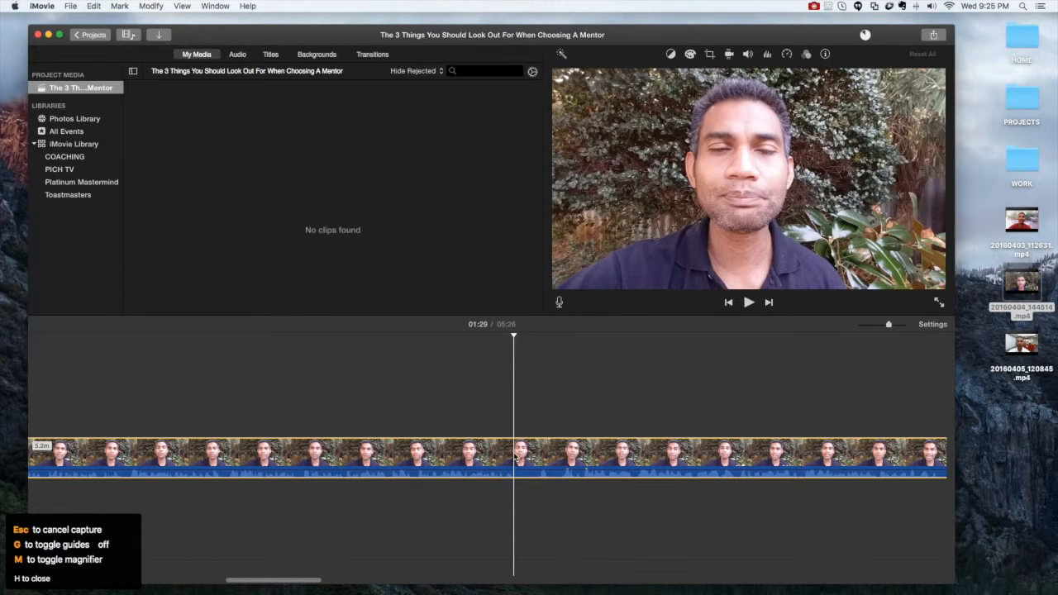
right_click(514, 457)
left_click(564, 489)
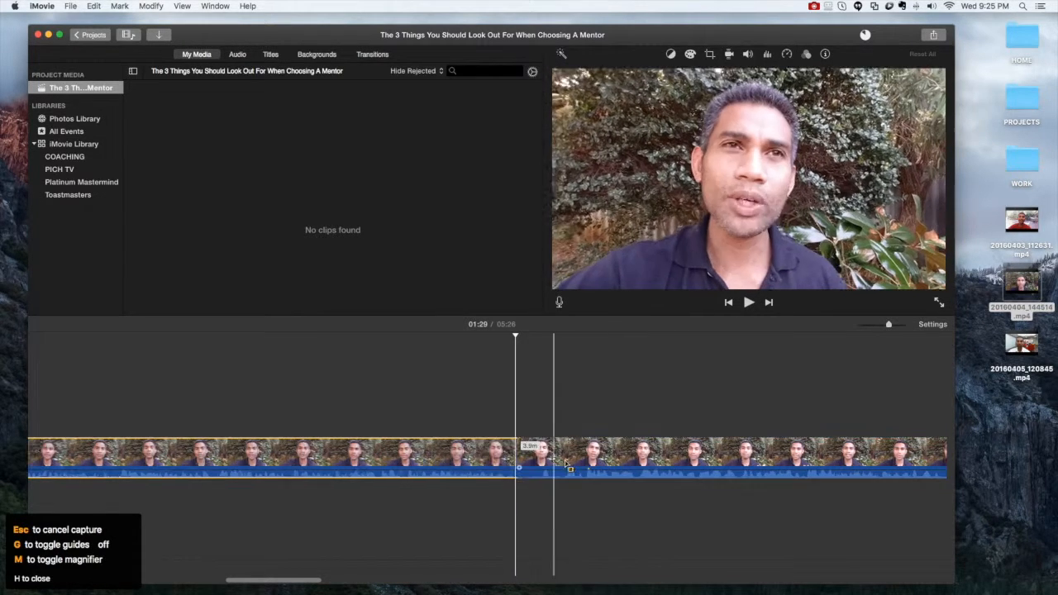
Split the clip after the 1:29 cut at about 1:31 and delete the short piece between the two cuts
left_click(585, 459)
right_click(583, 458)
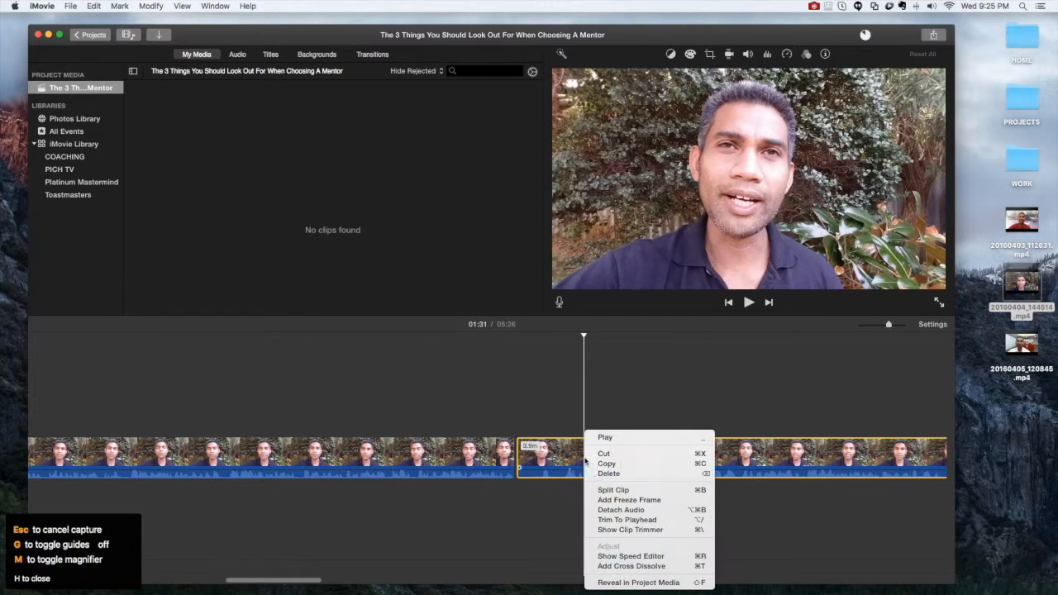
left_click(567, 461)
left_click(565, 461)
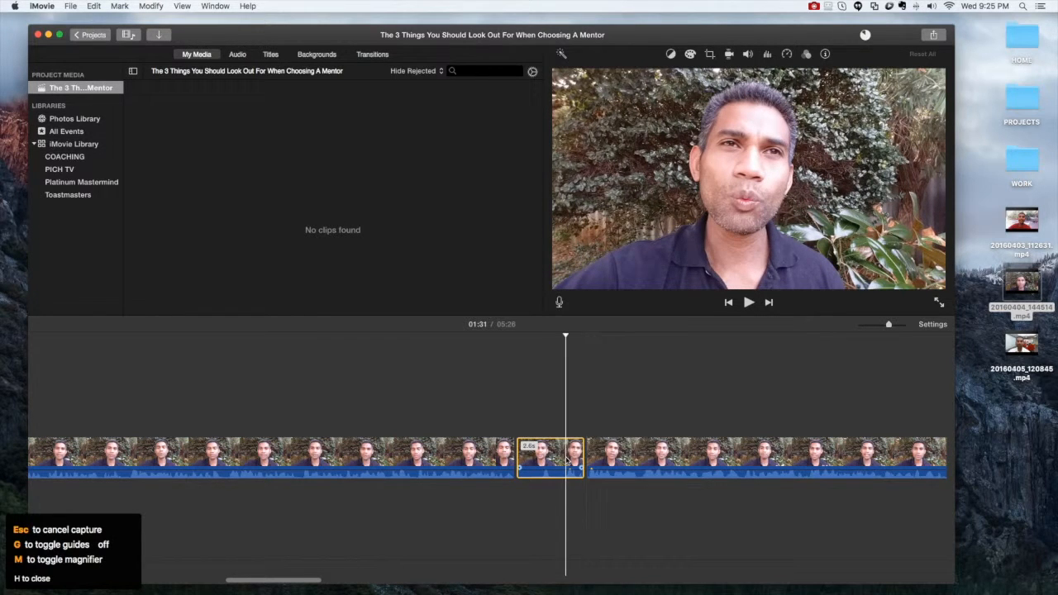
key("Delete")
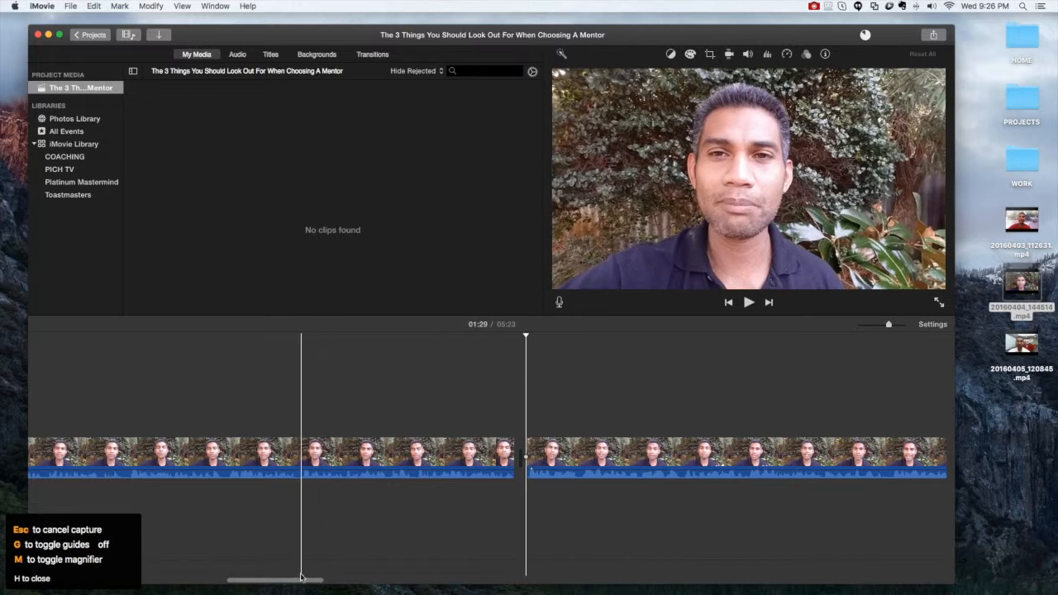
Preview the clip before the 1:29 cut around 1:13, and again from about 0:16
scroll(298, 579, "left", 3)
left_click_drag(297, 580, 255, 581)
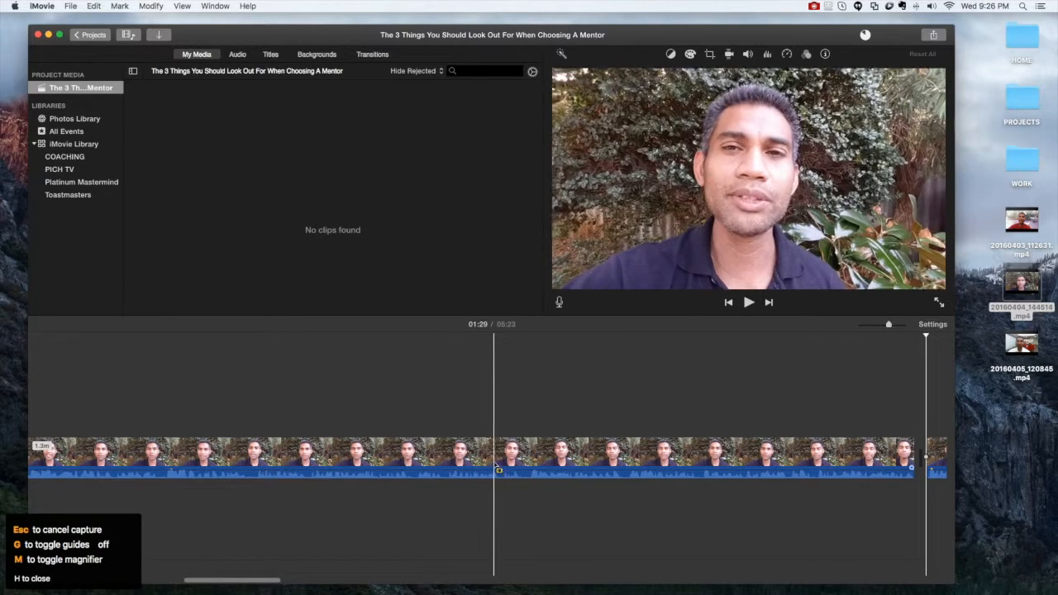
left_click(499, 460)
key("space")
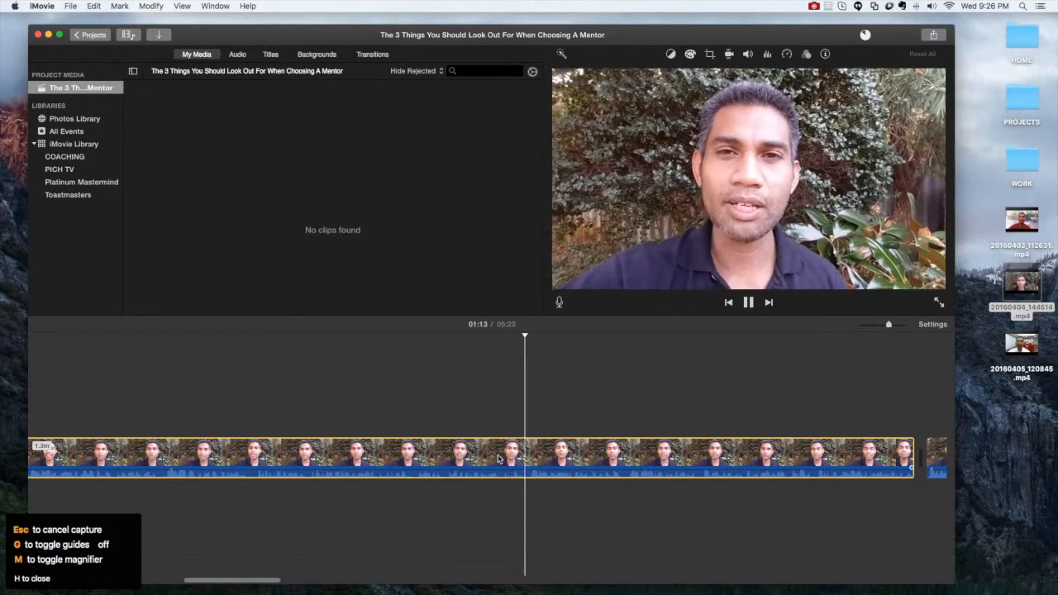
left_click_drag(267, 579, 147, 584)
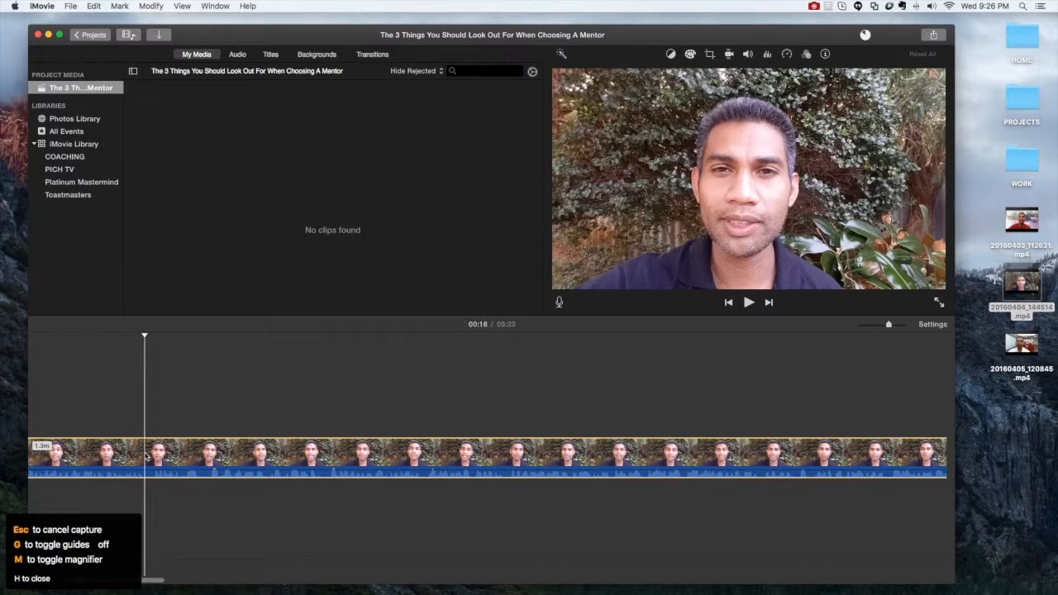
key("space")
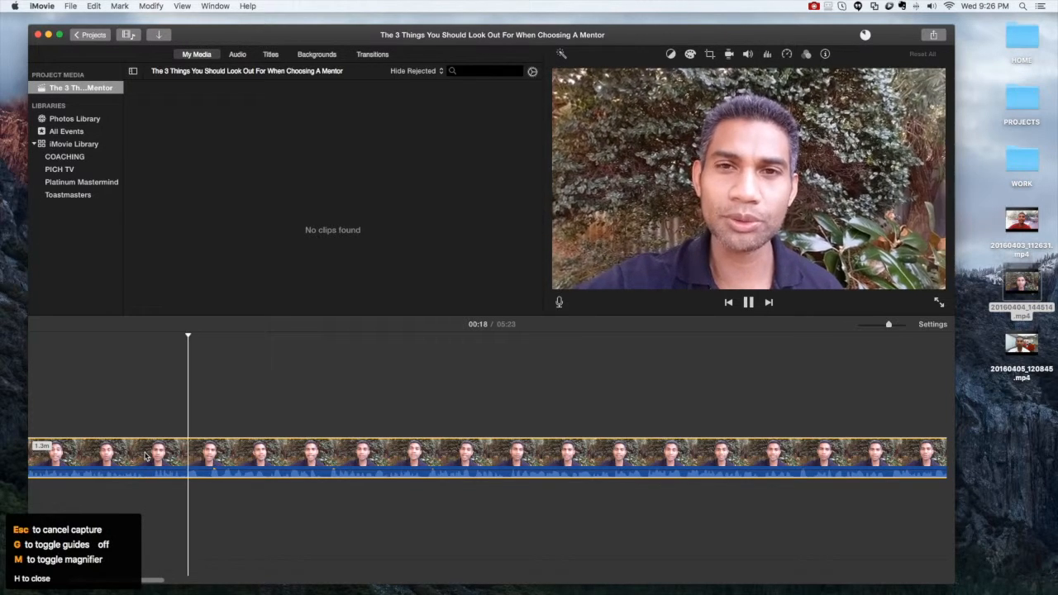
key("space")
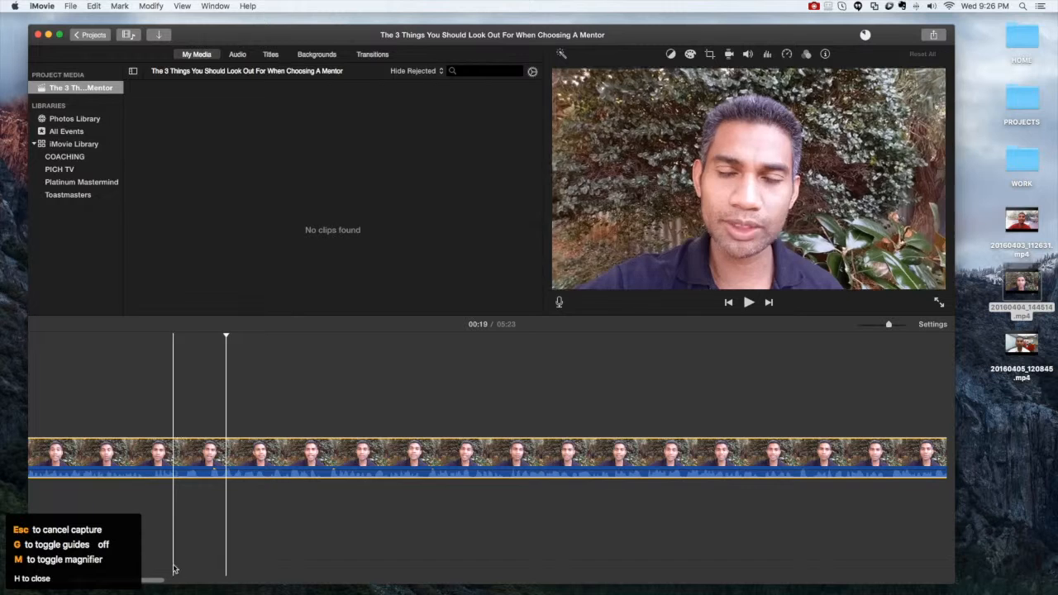
Preview the last timeline clip at about 5:00 and around 5:12
left_click_drag(151, 579, 896, 581)
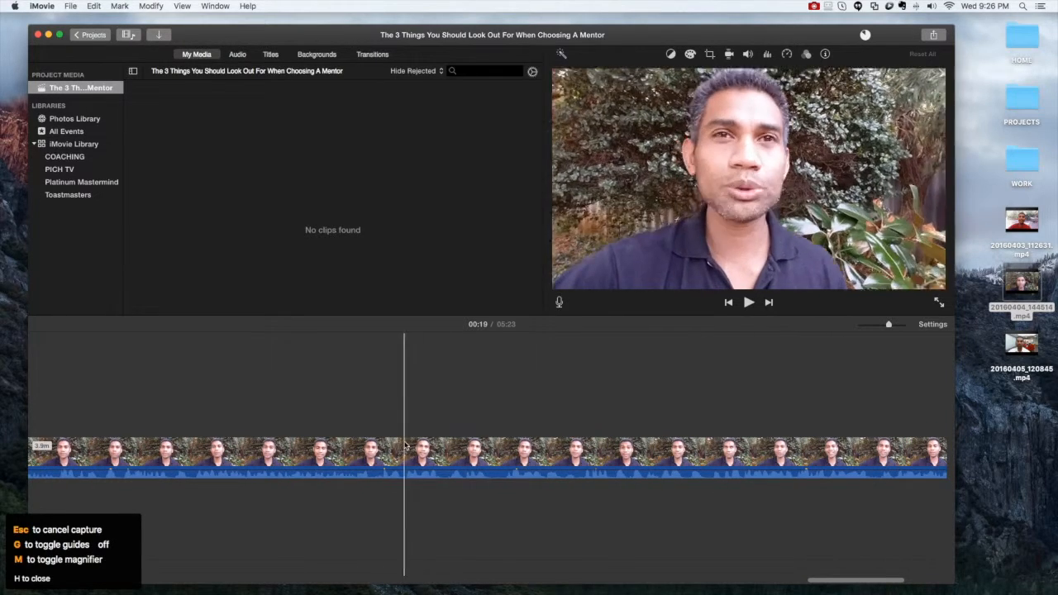
left_click(493, 452)
key("space")
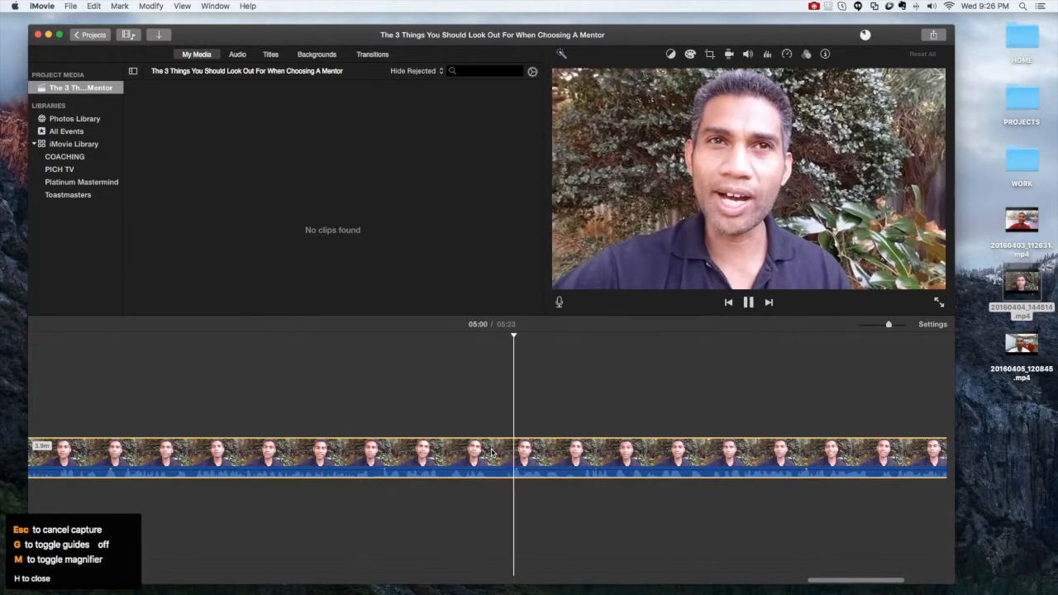
key("space")
left_click(786, 554)
key("space")
key("space")
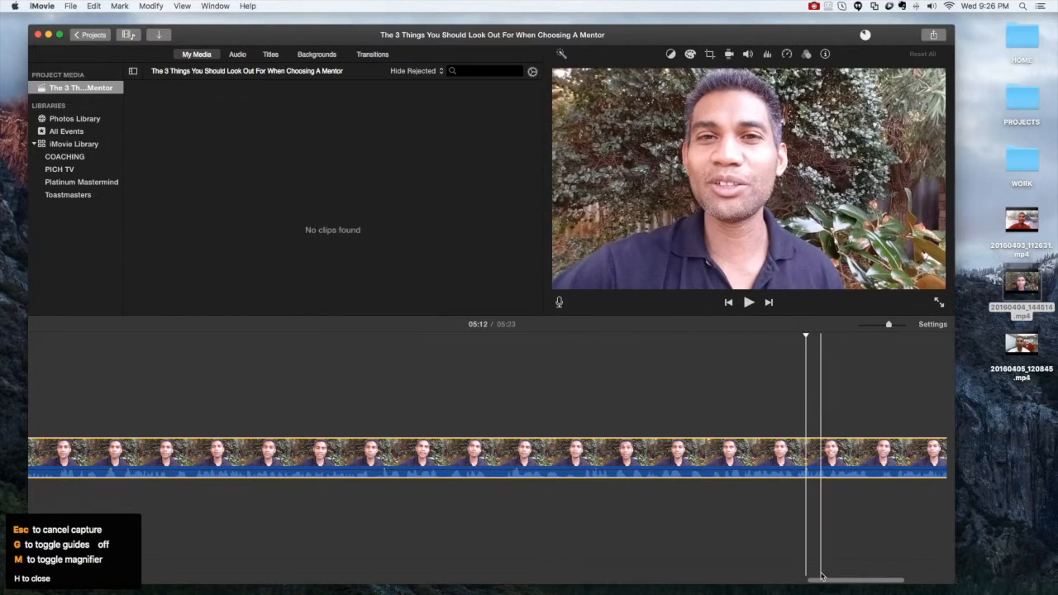
Play the closing seconds of the last clip, split it at about 5:22 and delete the piece after the cut
left_click_drag(876, 579, 917, 576)
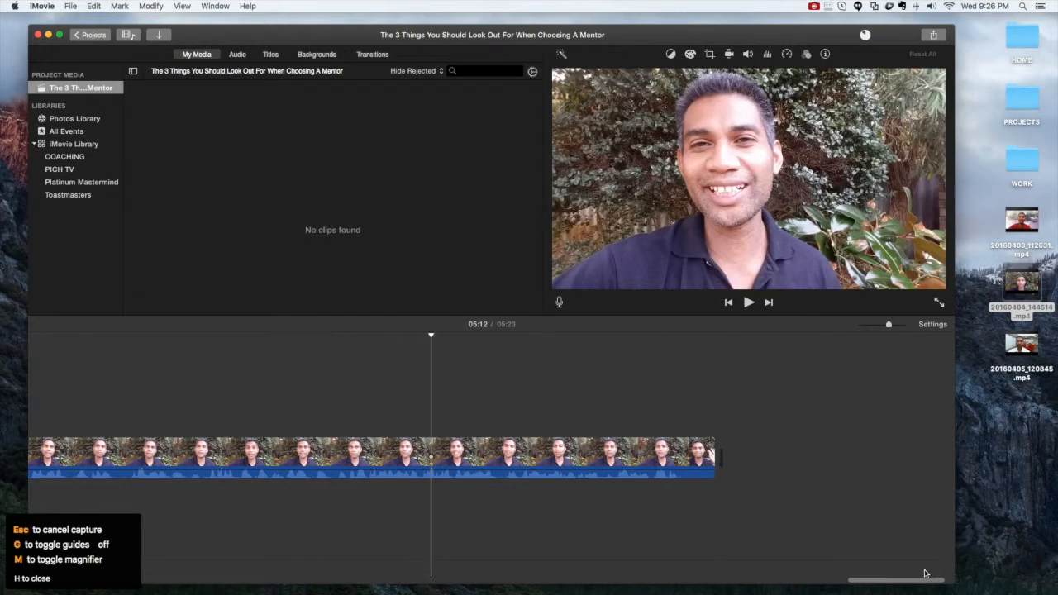
left_click(631, 455)
key("space")
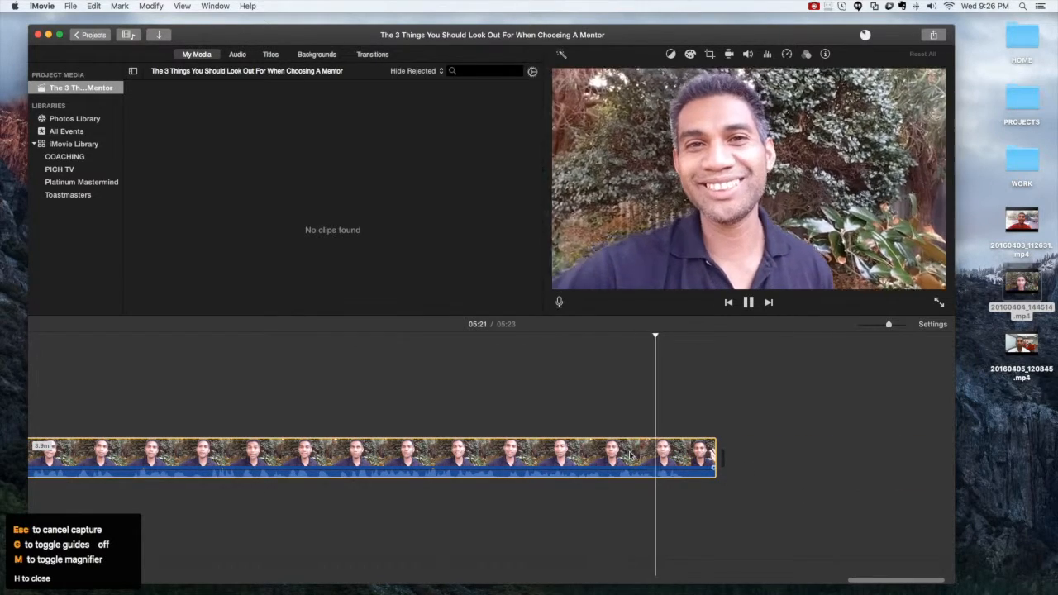
key("space")
right_click(679, 457)
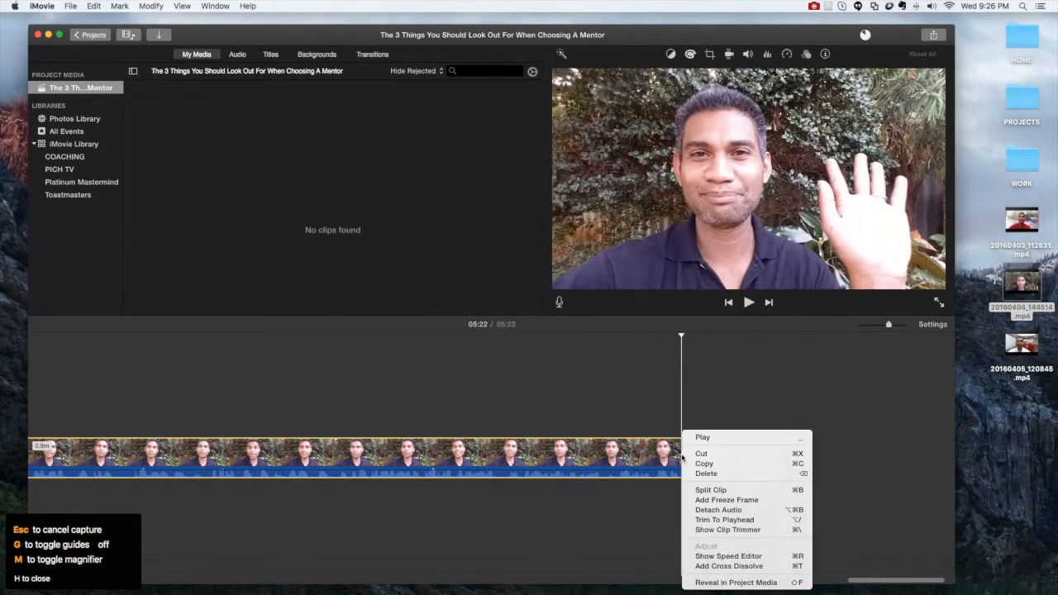
left_click(695, 488)
left_click(701, 467)
key("Delete")
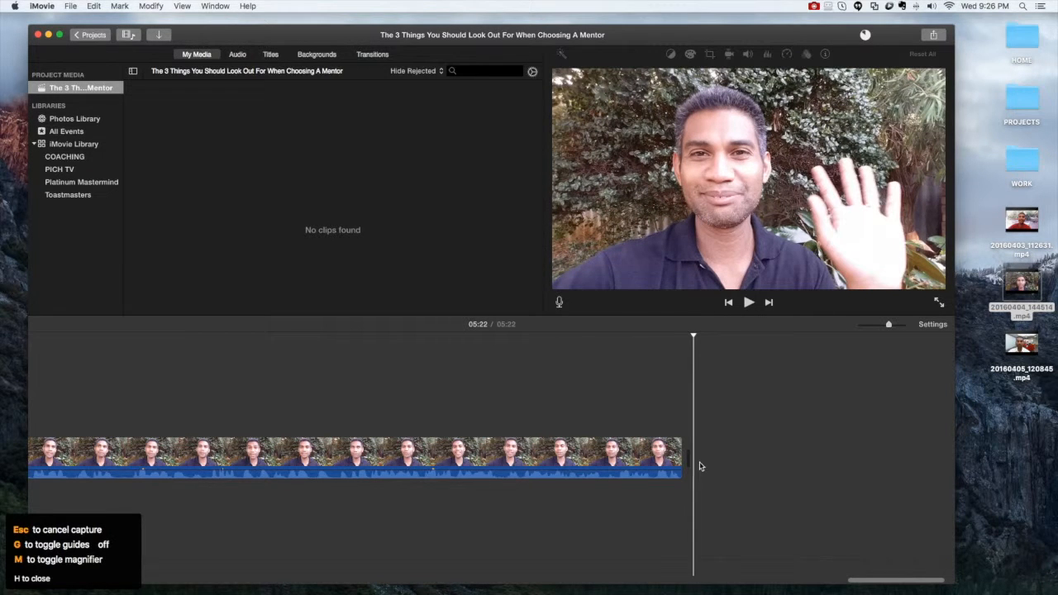
Fit the whole edit in the timeline and play the first clip and the end of the last clip
left_click_drag(873, 583, 50, 569)
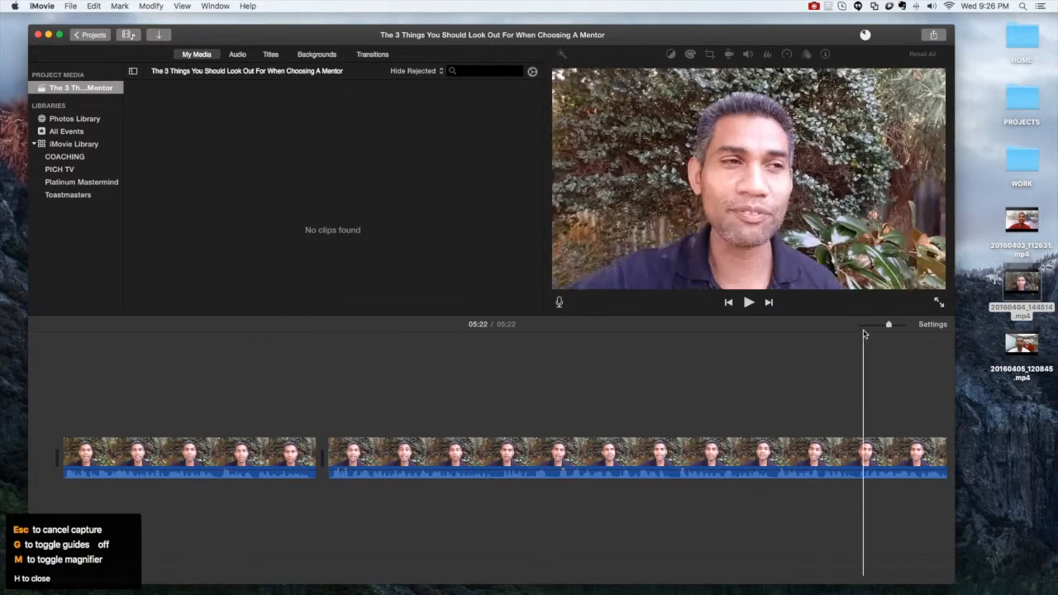
left_click(866, 326)
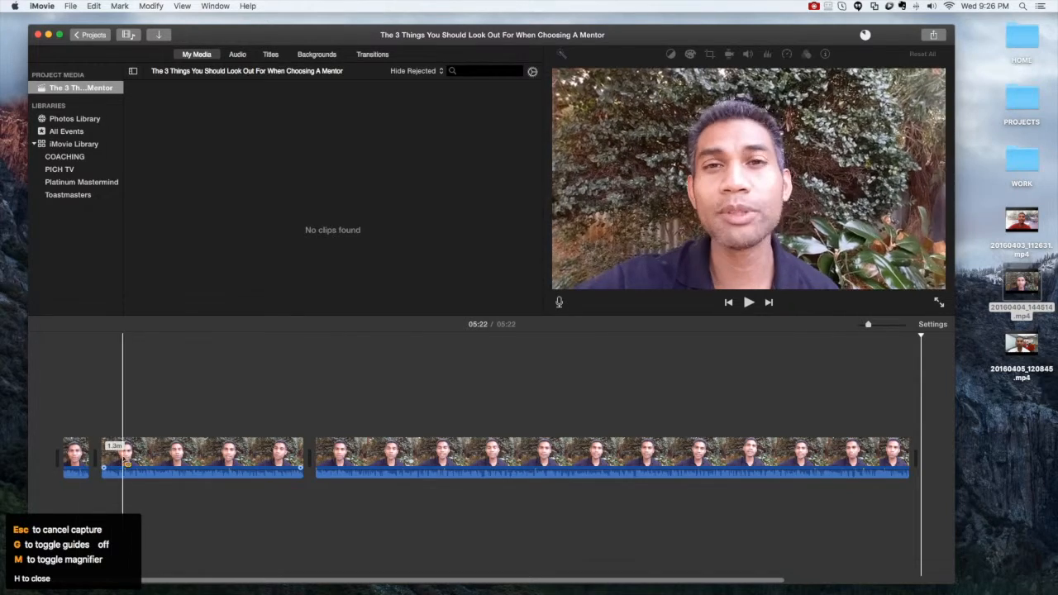
left_click(80, 455)
key("space")
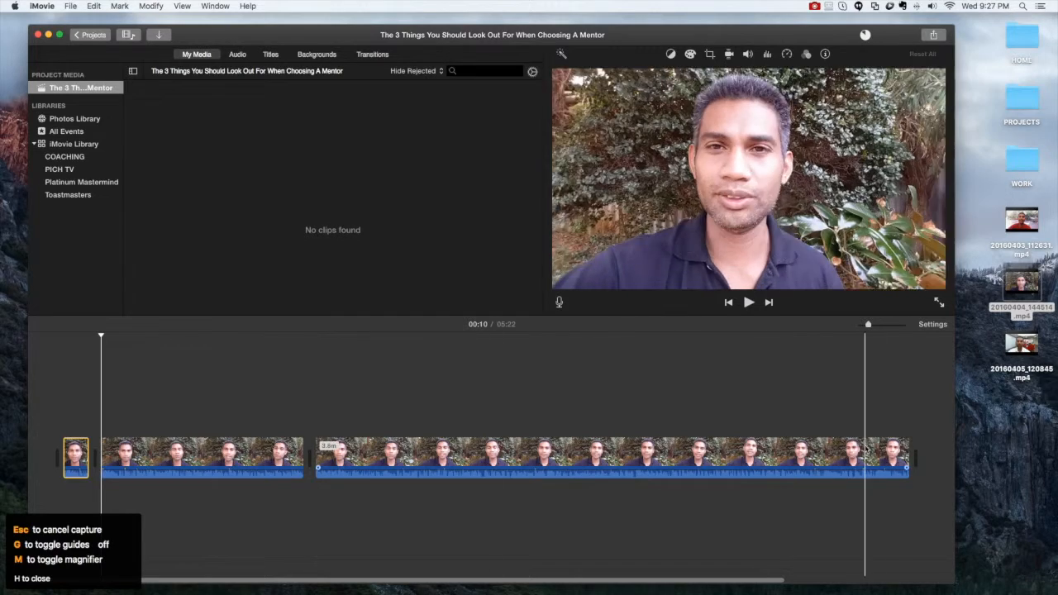
left_click(898, 456)
key("space")
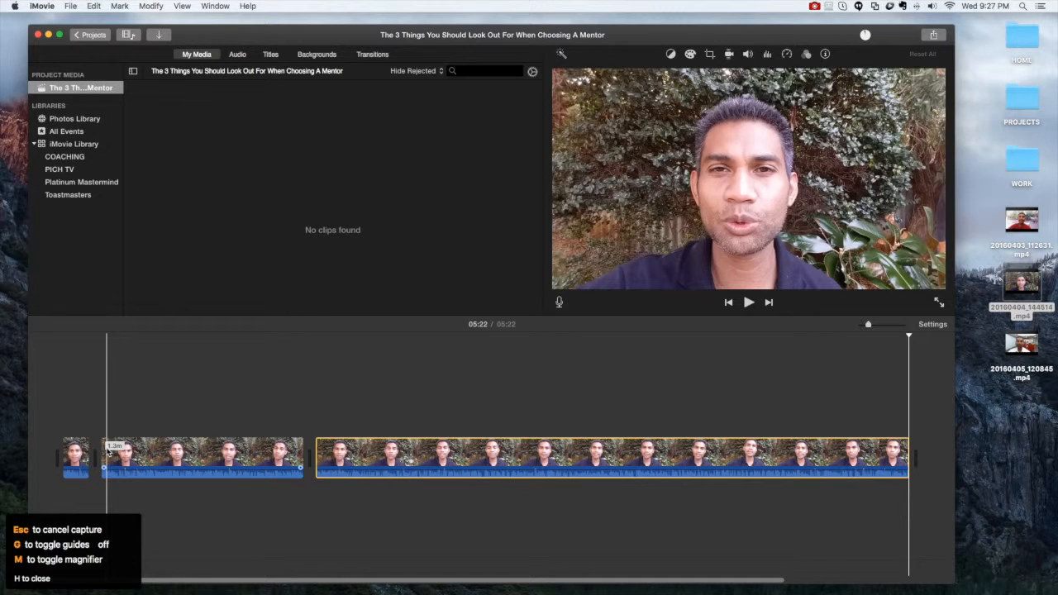
Leave the mentor project, open the PICH TV Intro project and play it
left_click(97, 398)
left_click(98, 398)
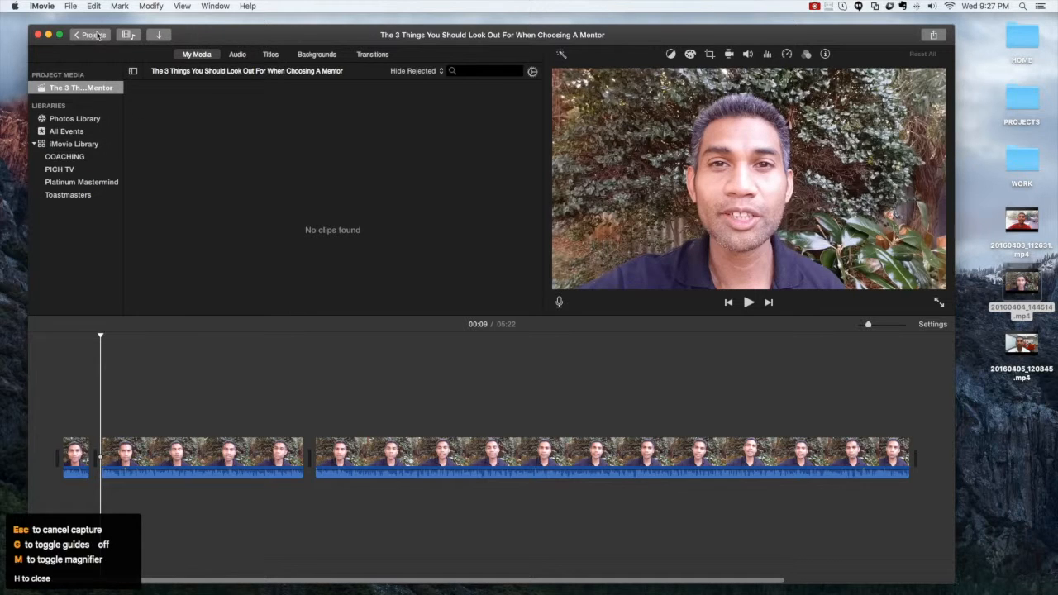
left_click(94, 35)
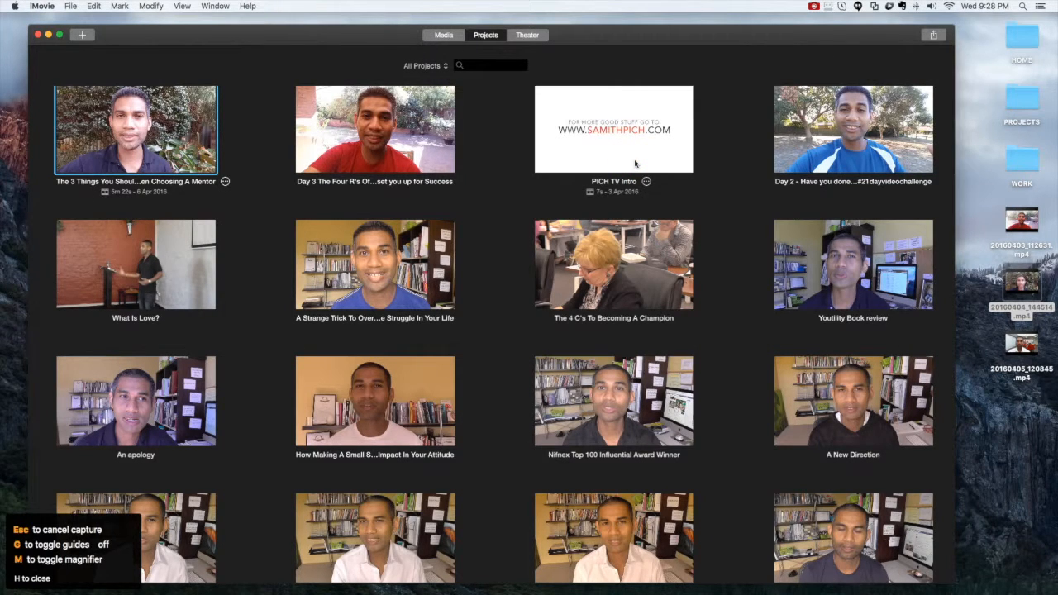
left_click(634, 164)
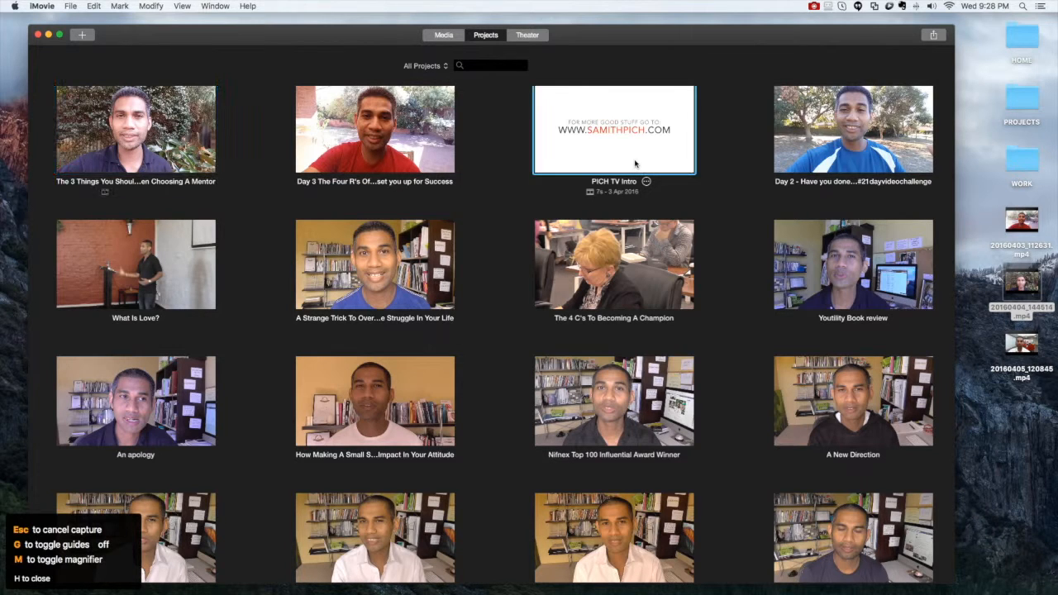
double_click(635, 163)
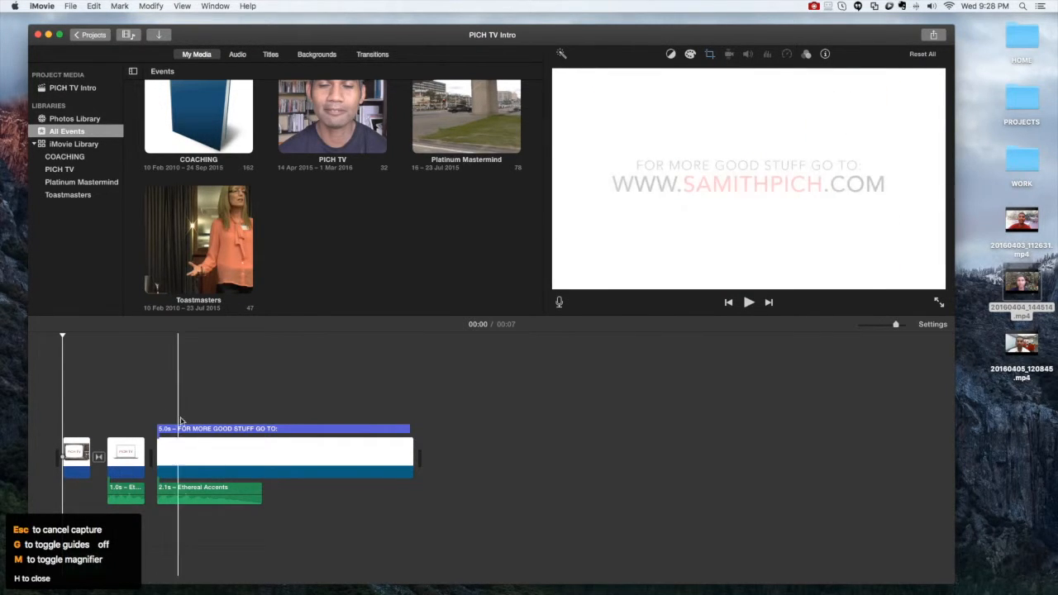
key("space")
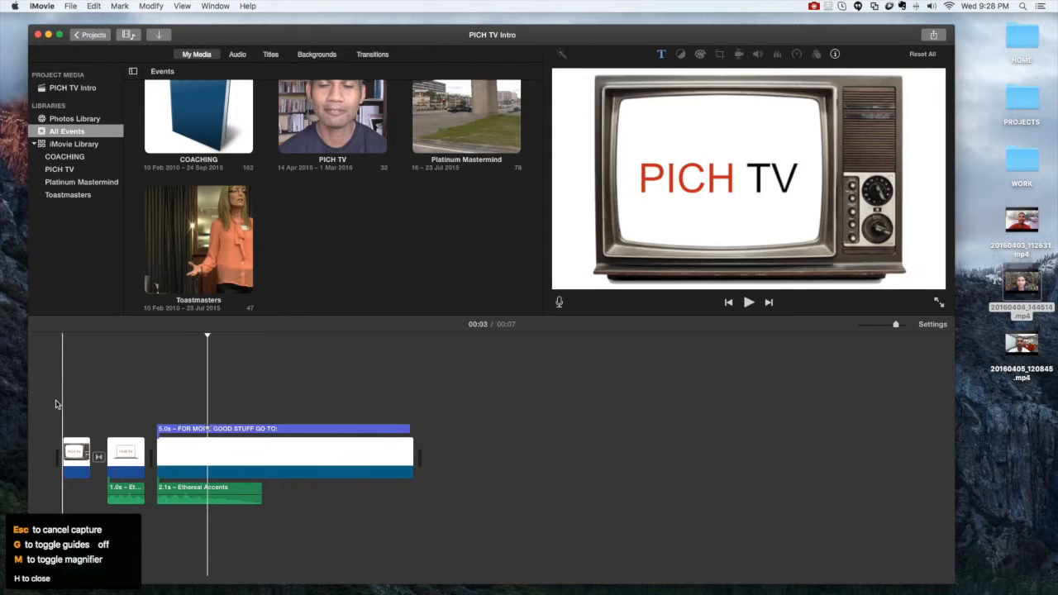
Copy all PICH TV Intro clips, titles and sounds and paste them at the start of the mentor project
left_click_drag(74, 390, 381, 593)
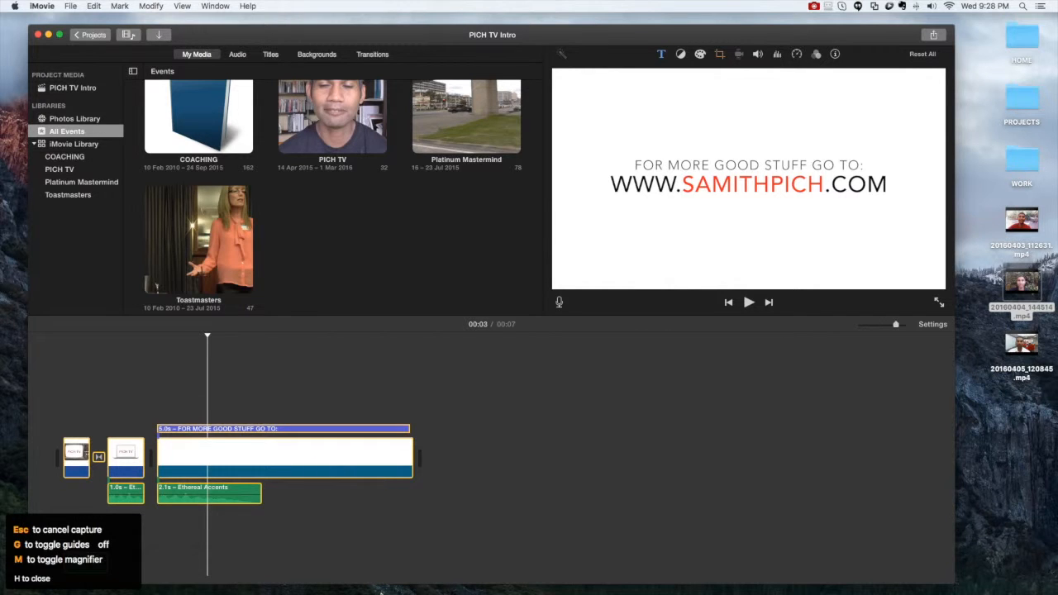
left_click(91, 34)
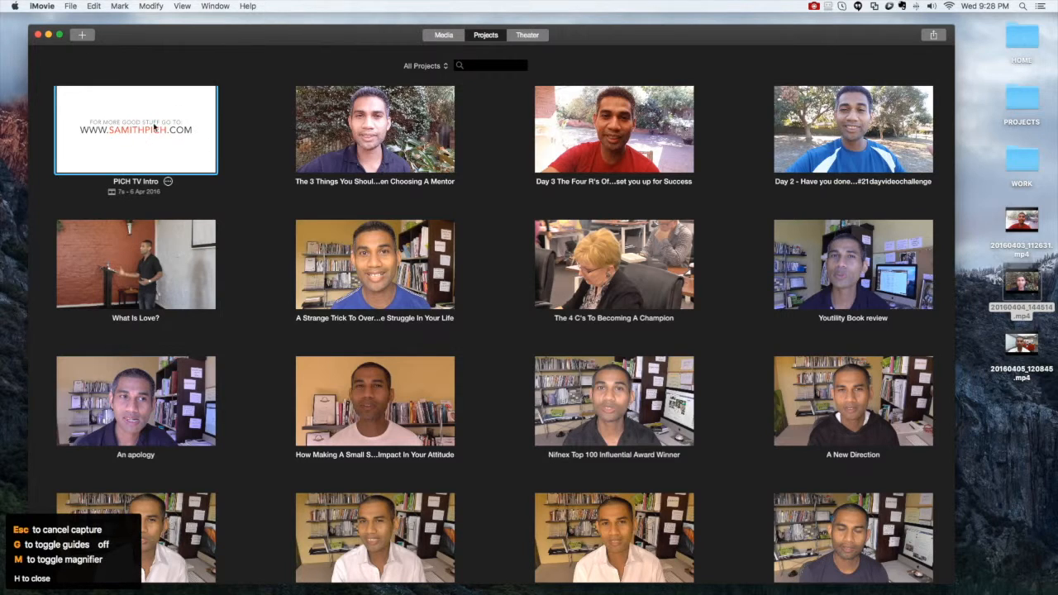
scroll(141, 128, "up", 1)
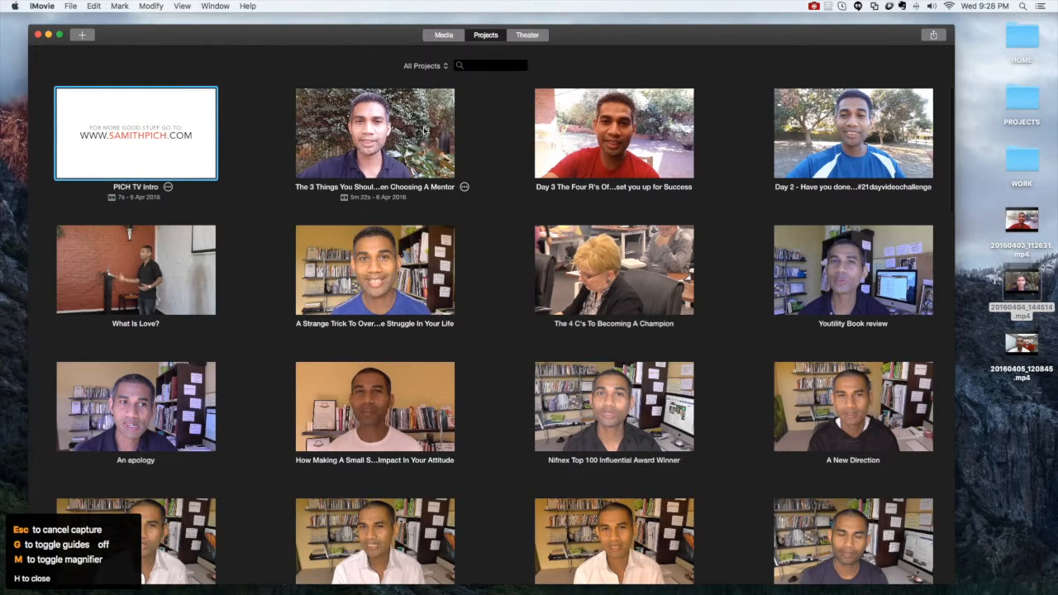
left_click(385, 133)
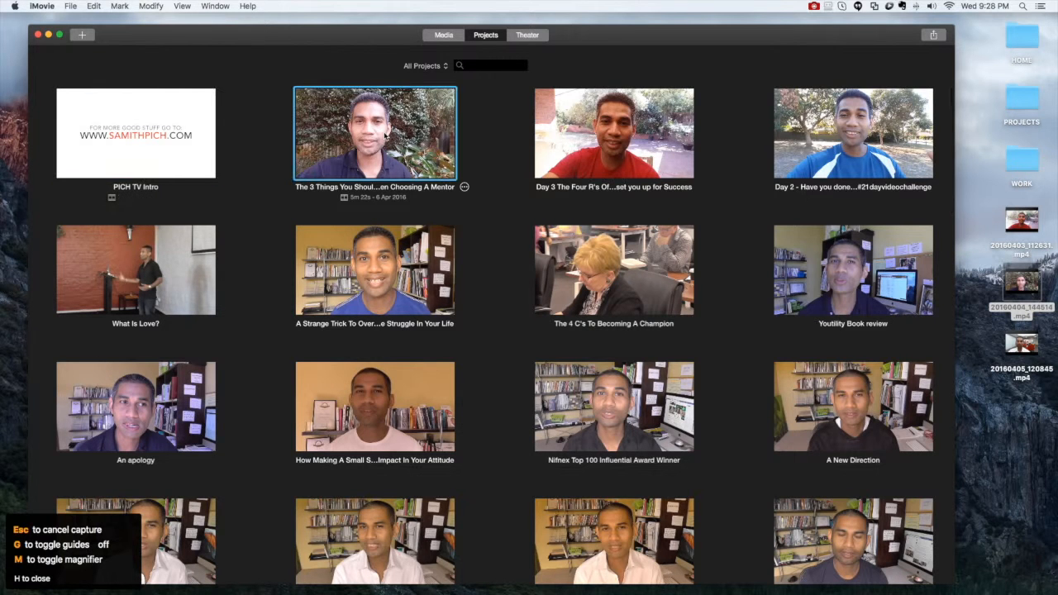
double_click(385, 134)
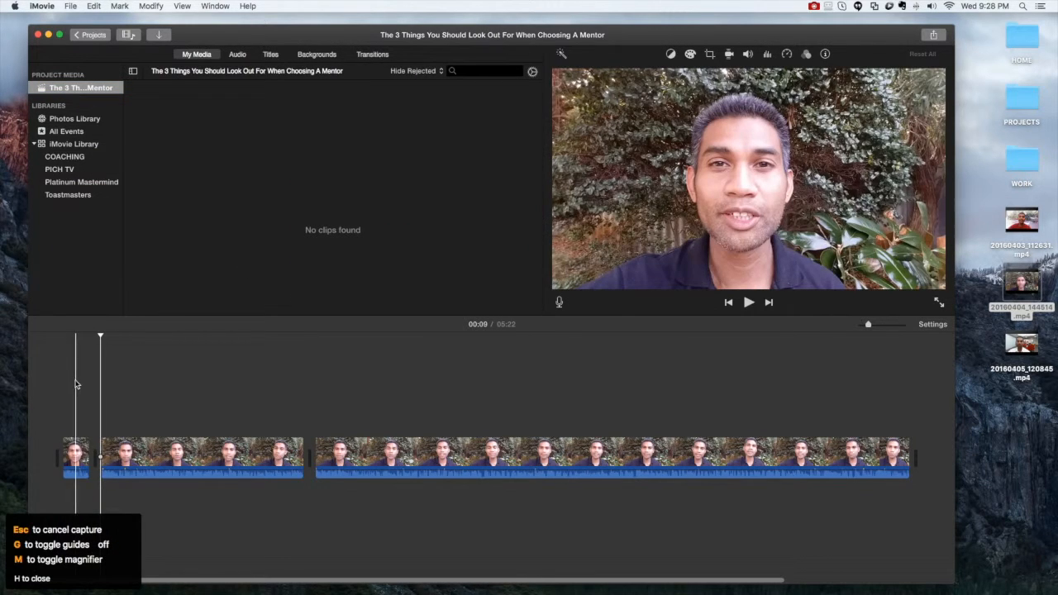
left_click(63, 386)
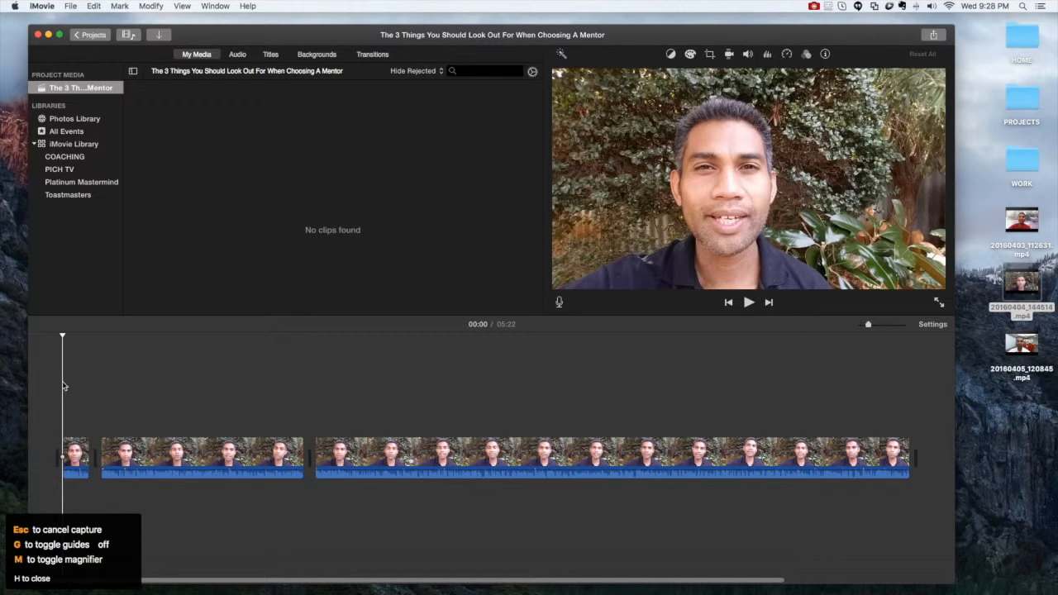
key("super+v")
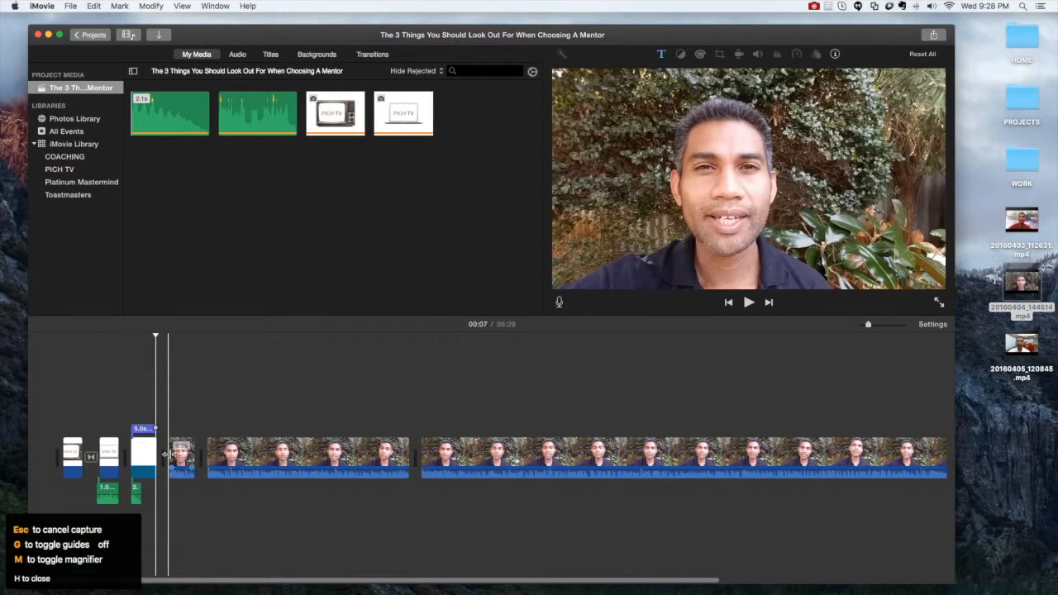
Move the short first talking clip ahead of the pasted intro, and align the 1.8-second sound with the first PICH TV image
left_click(180, 460)
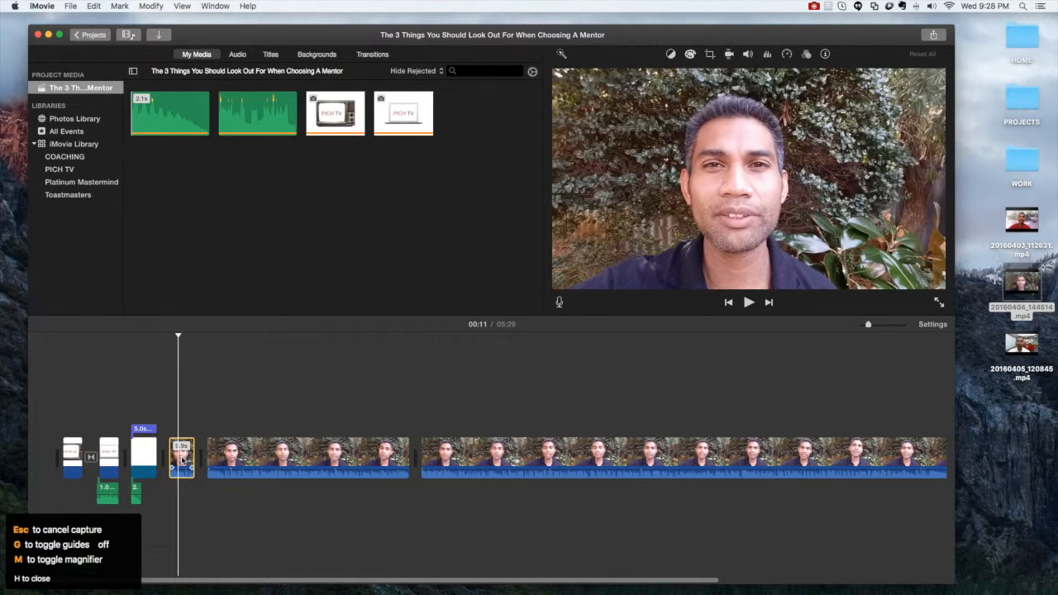
left_click_drag(182, 459, 74, 460)
left_click_drag(277, 37, 368, 15)
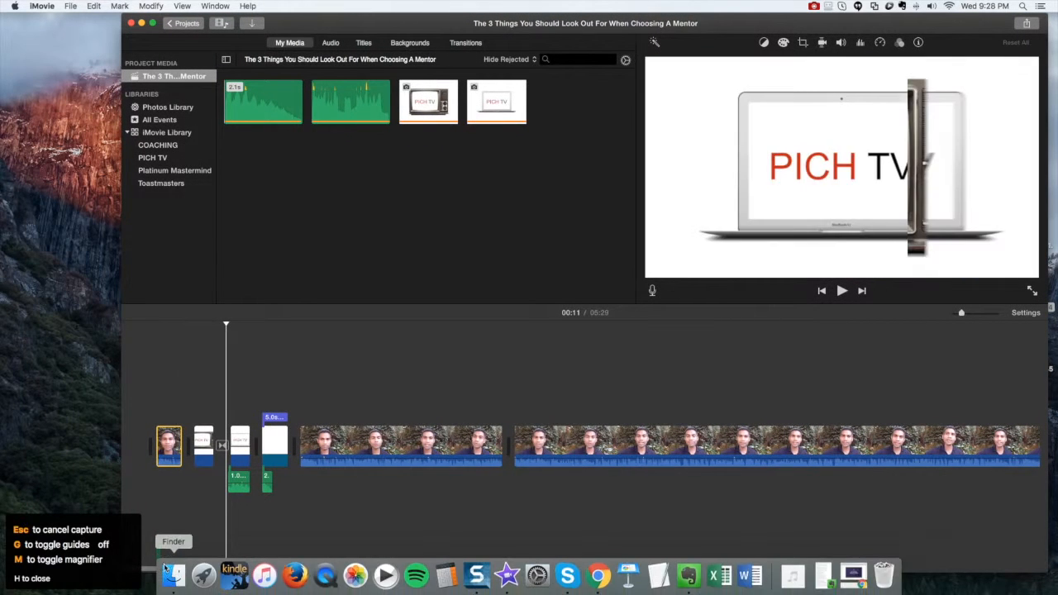
left_click(159, 556)
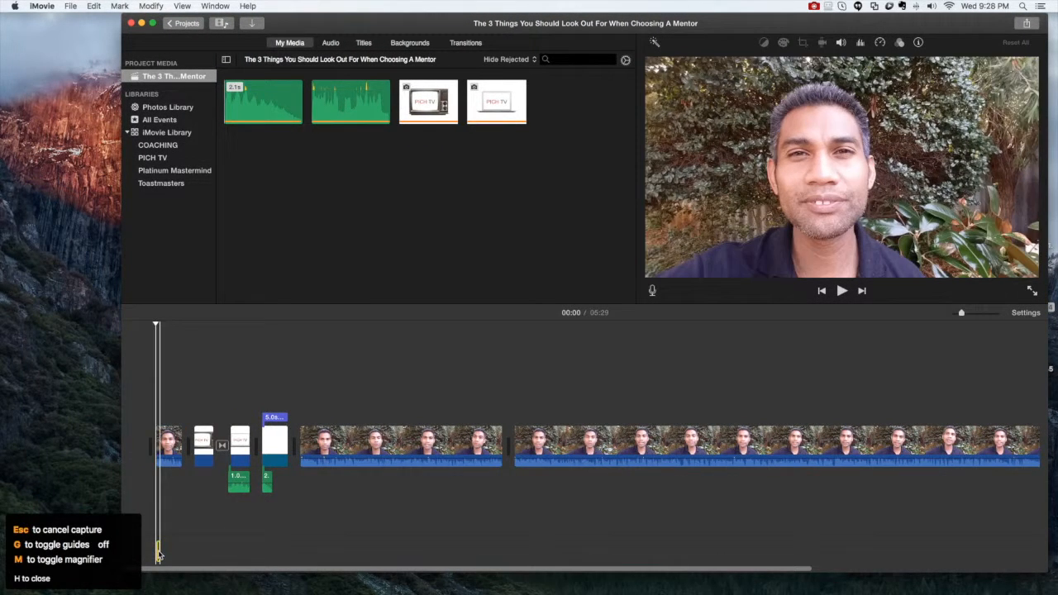
left_click_drag(159, 554, 212, 552)
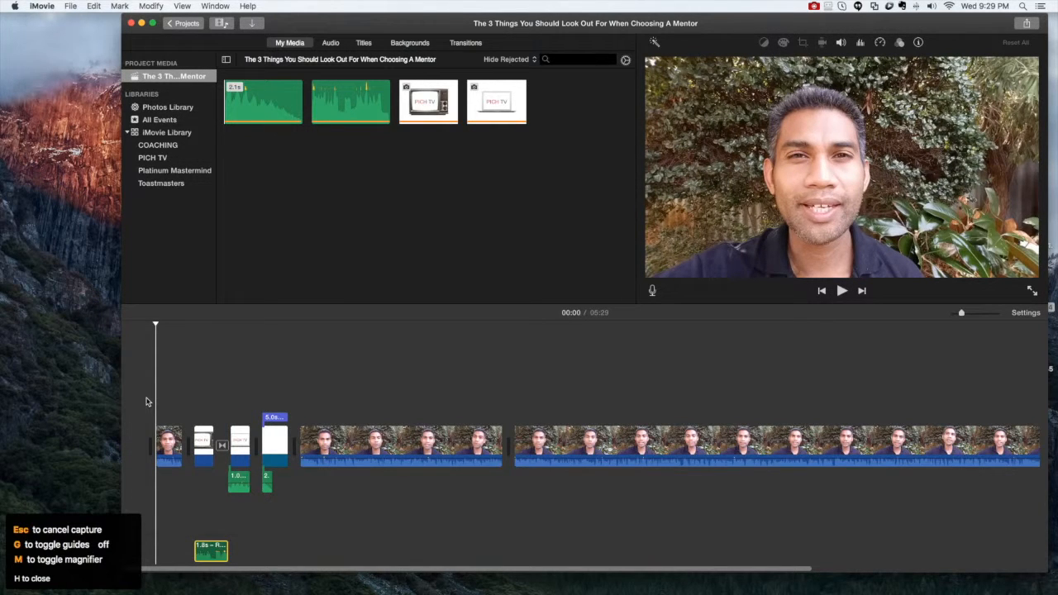
key("space")
key("space")
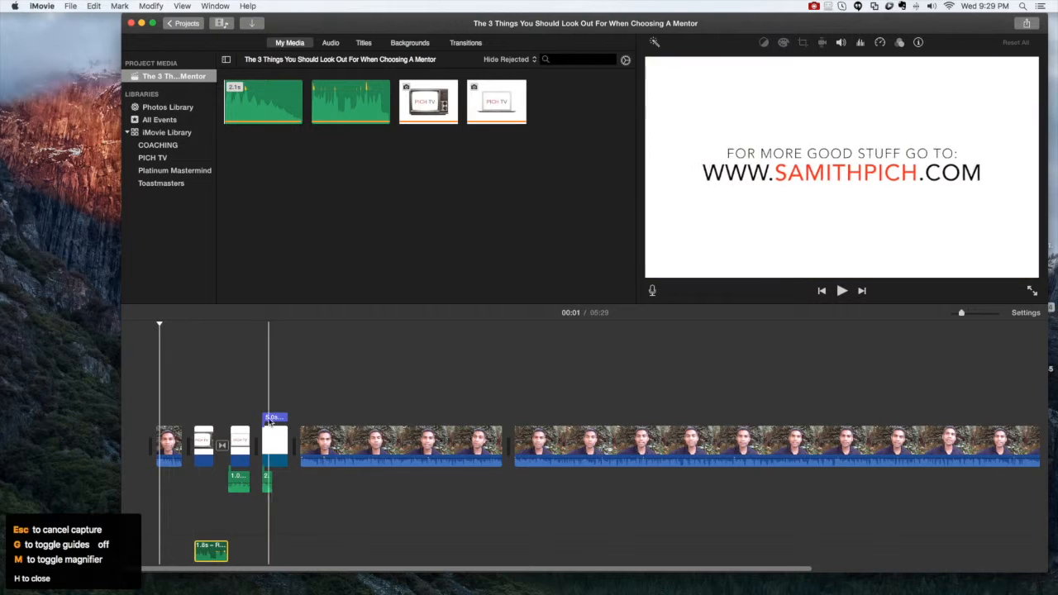
Move the website title card with its attached title and sound from after the intro to the end of the timeline
left_click_drag(279, 400, 273, 512)
key("Delete")
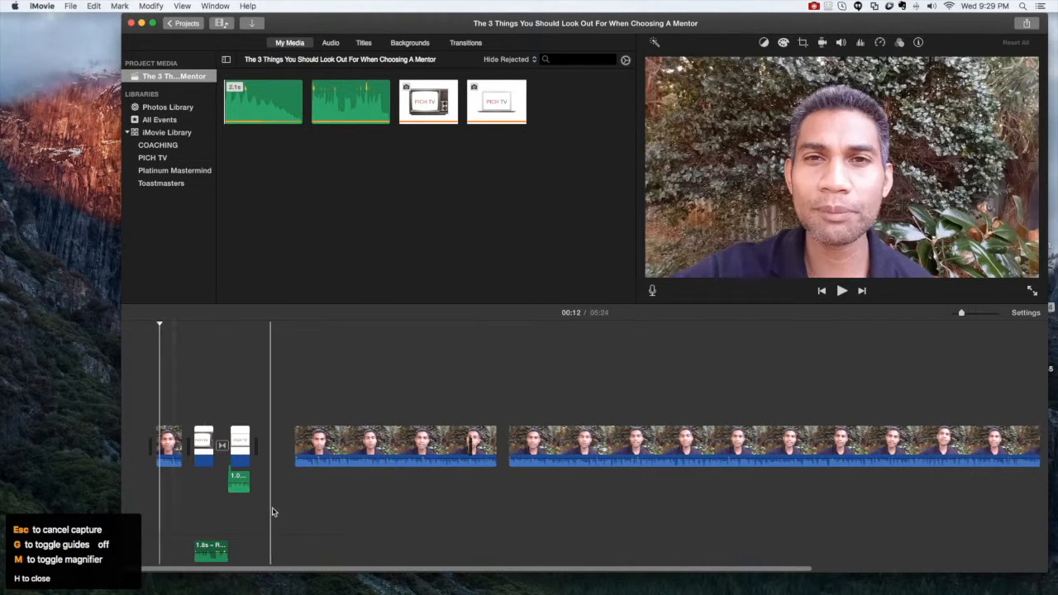
left_click_drag(290, 569, 682, 571)
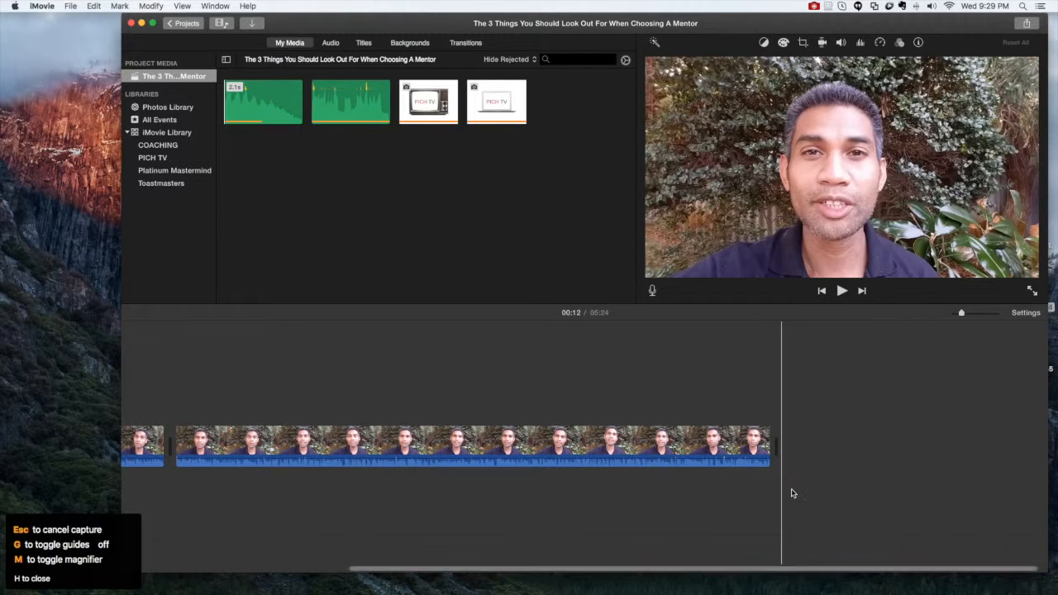
key("super+z")
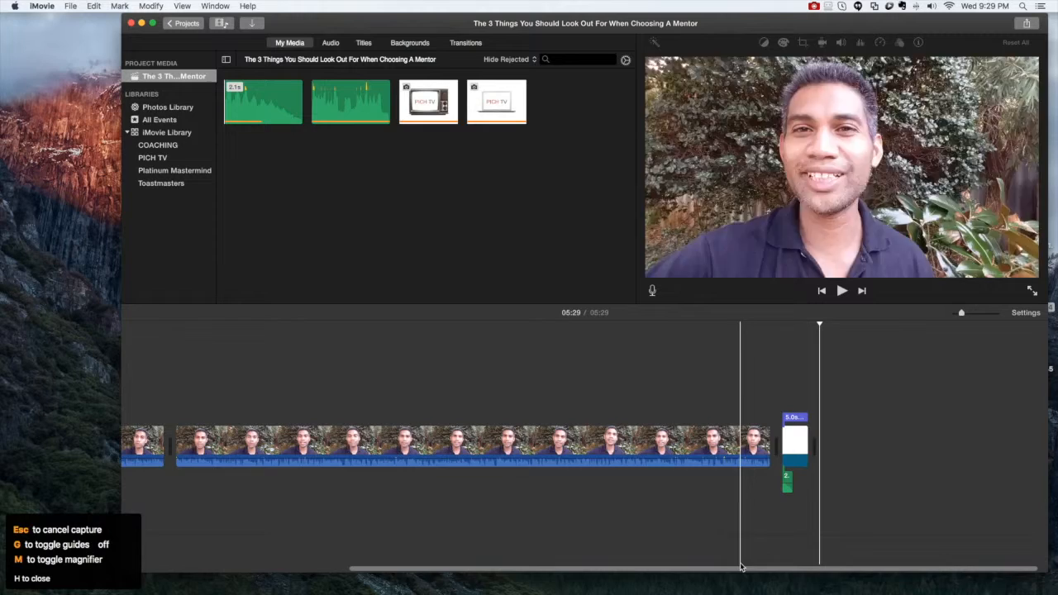
Play the end of the last talking clip through the closing website card
left_click_drag(612, 570, 382, 570)
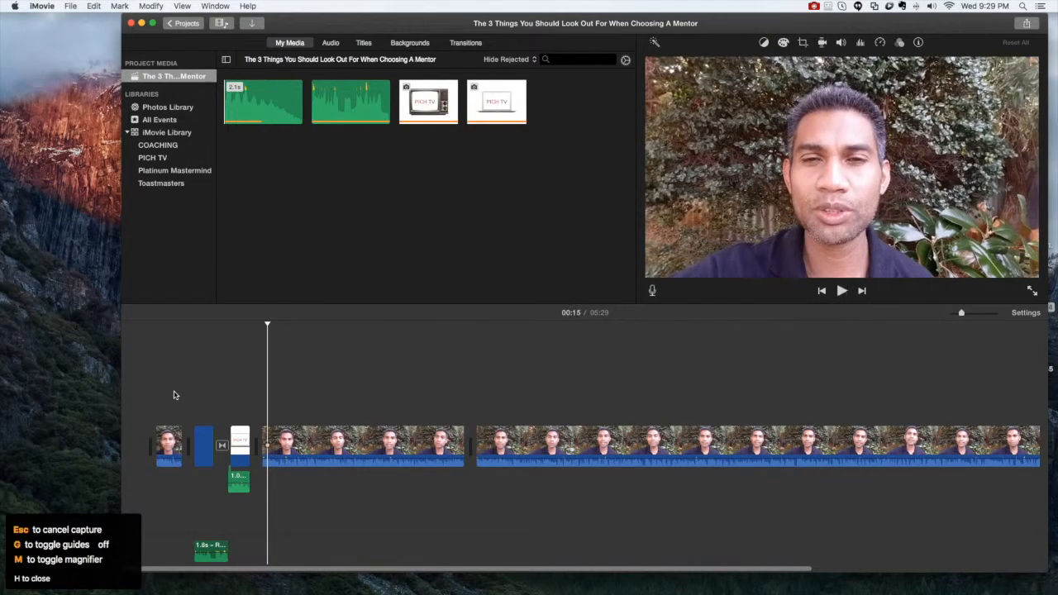
scroll(744, 418, "right", 10)
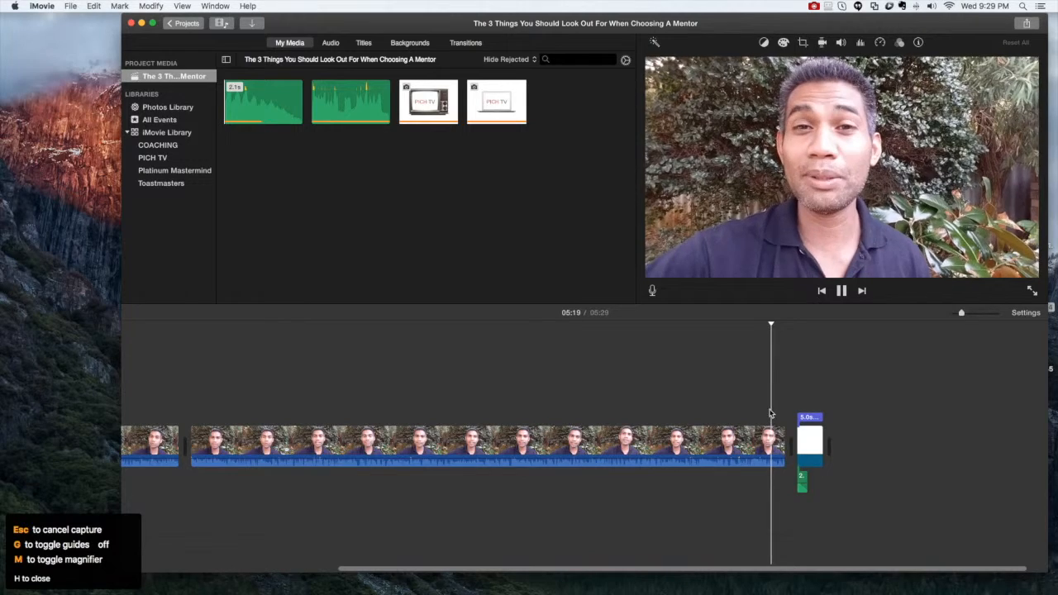
left_click(779, 412)
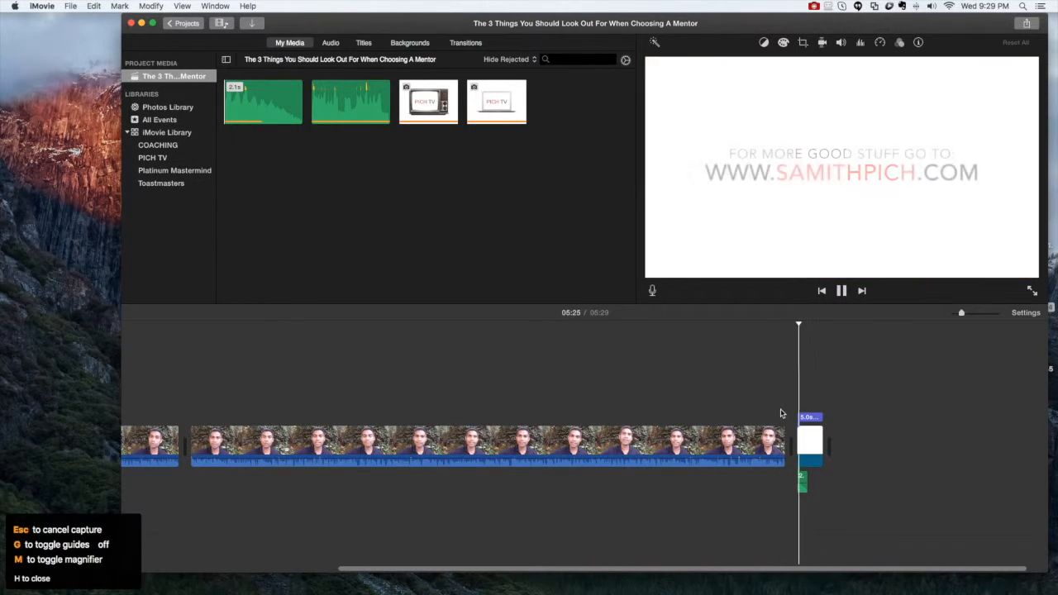
key("space")
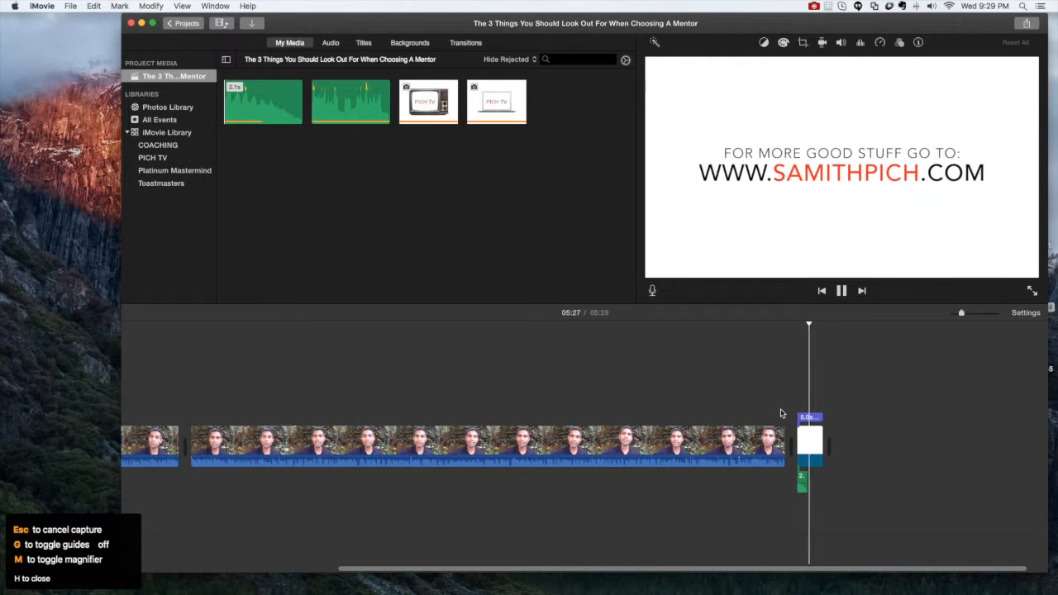
Enlarge the timeline clips, play the first talking clip and raise its volume to about 141%
left_click_drag(746, 570, 402, 564)
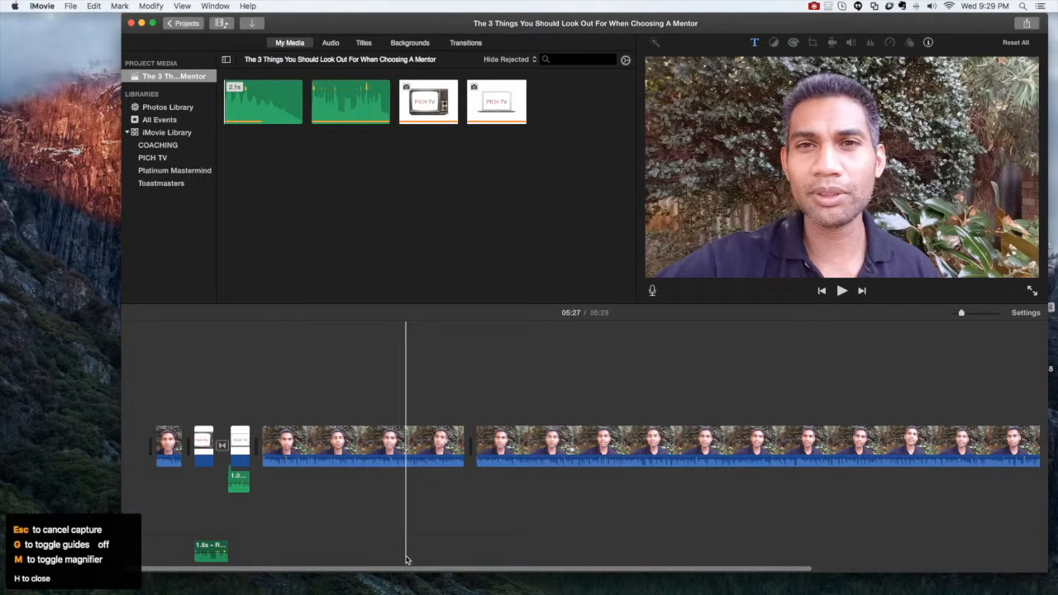
left_click_drag(962, 312, 982, 315)
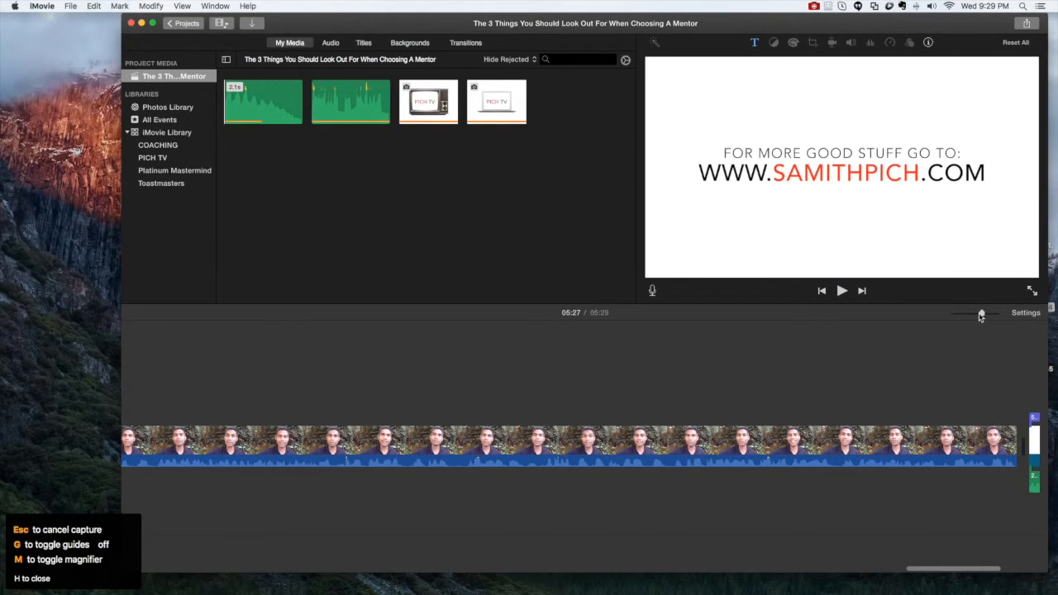
left_click_drag(947, 568, 151, 568)
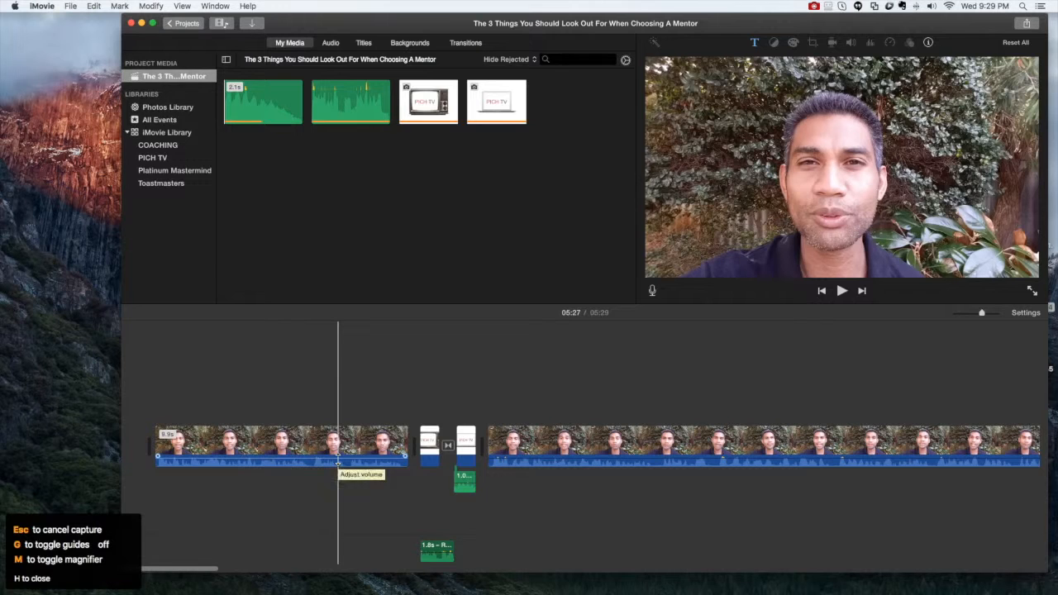
left_click(337, 463)
left_click_drag(339, 463, 338, 463)
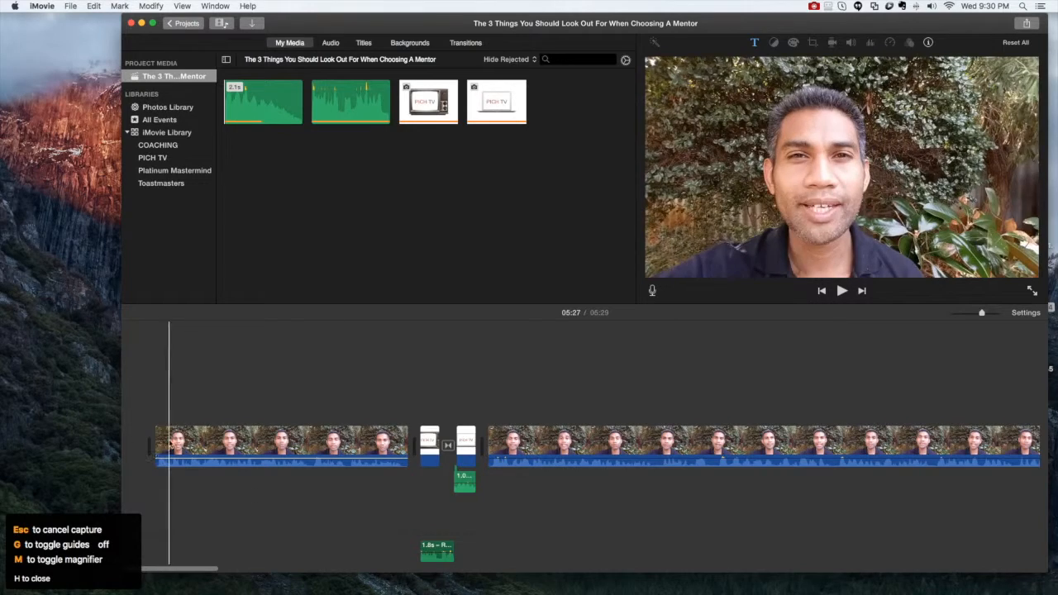
key("space")
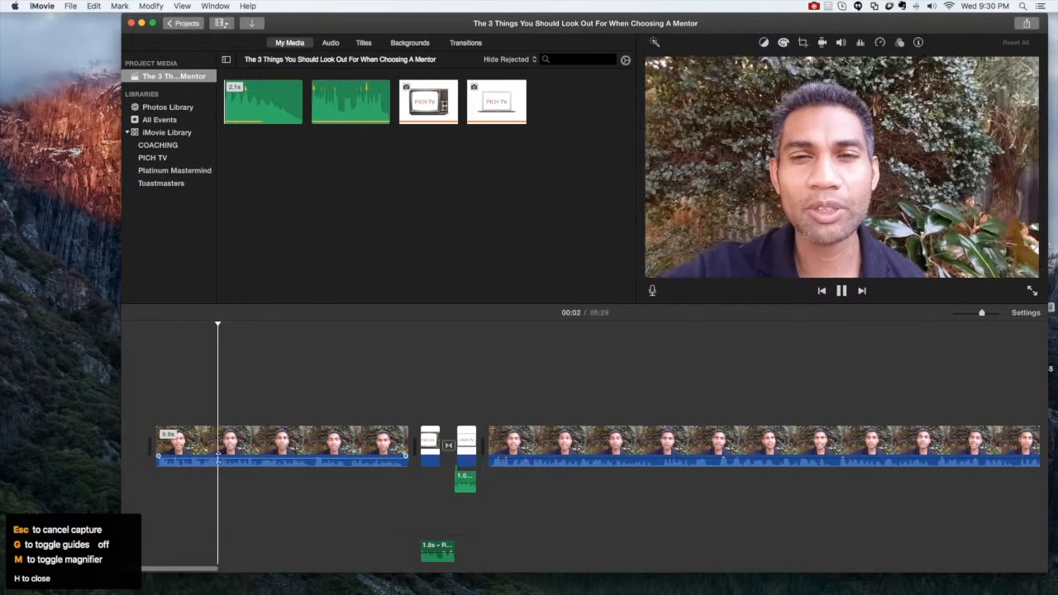
key("space")
left_click_drag(219, 460, 220, 450)
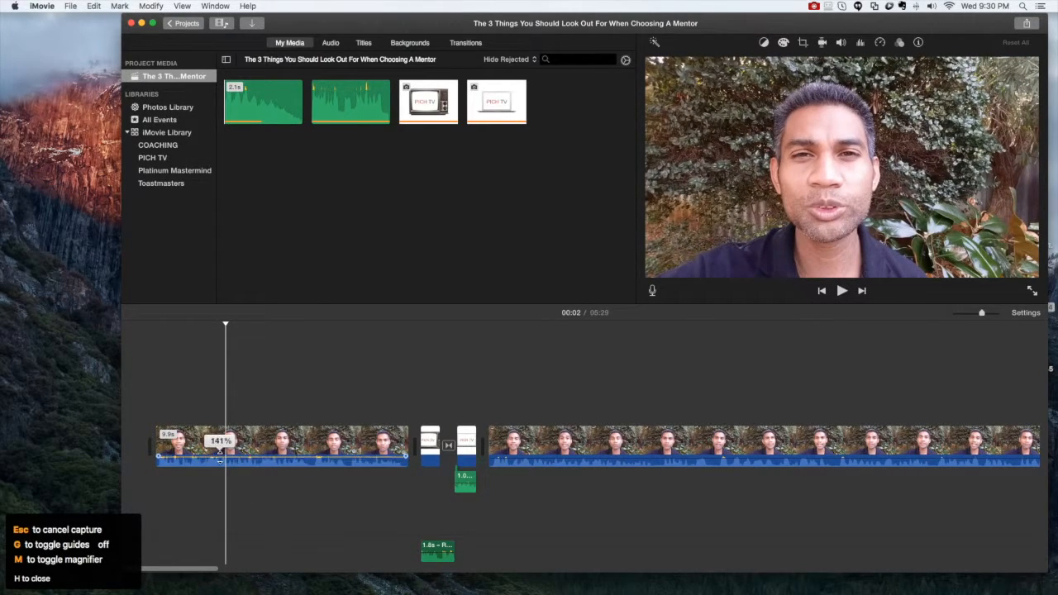
Replay the opening of the first talking clip and lower its volume to about 63%
key("space")
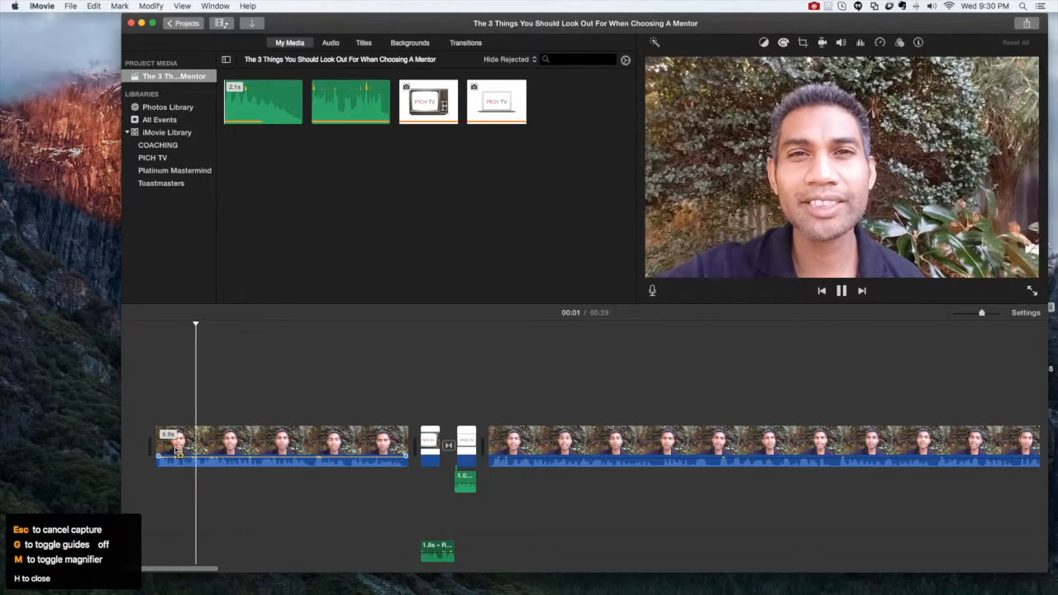
key("space")
left_click_drag(216, 456, 215, 462)
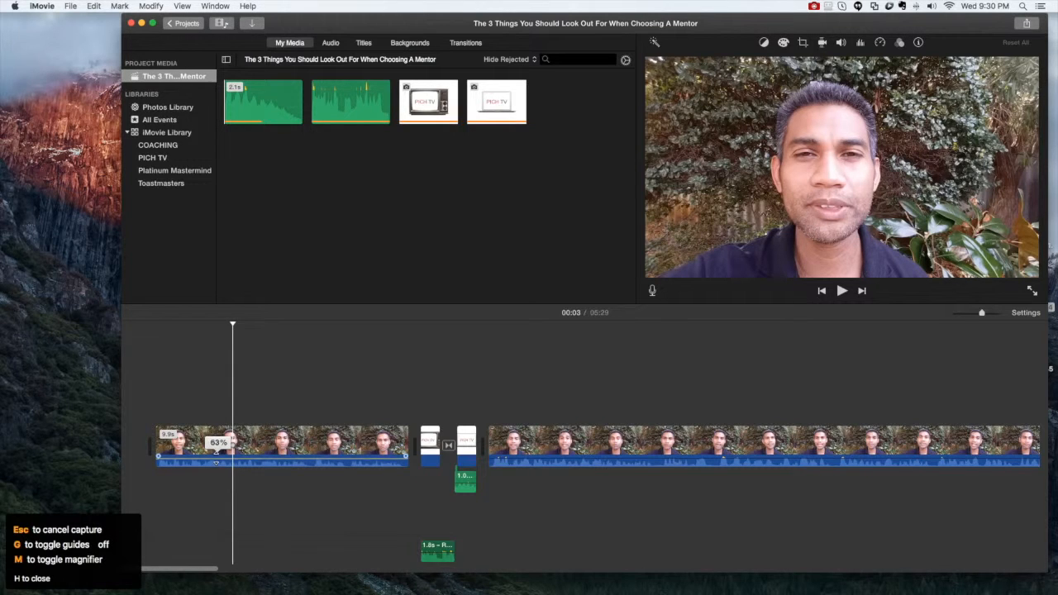
left_click_drag(216, 462, 216, 462)
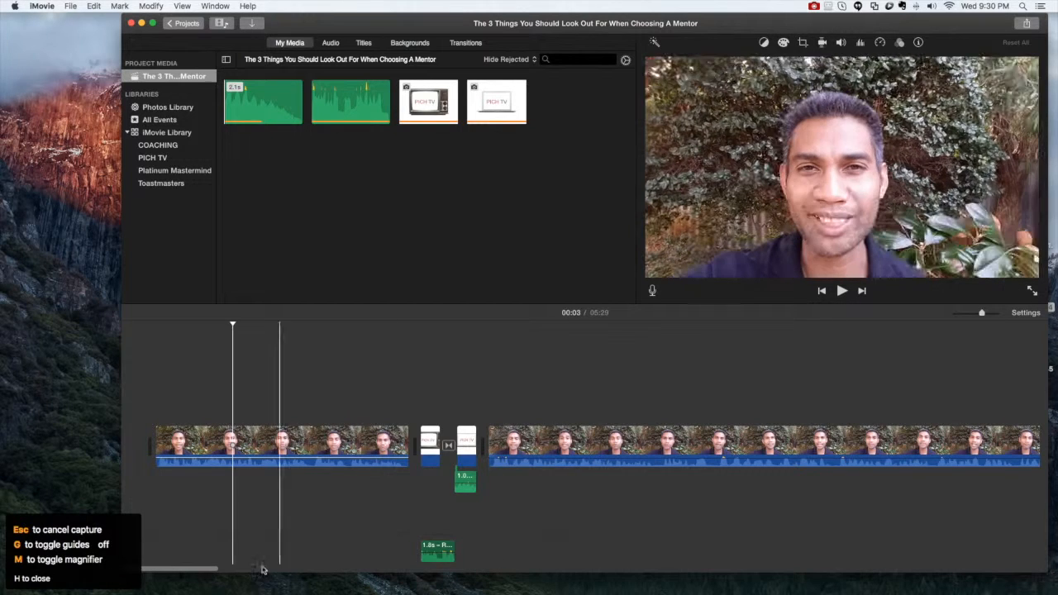
Add the Soft Bar - White title over the first talking clip at the start of the timeline
left_click_drag(211, 570, 212, 570)
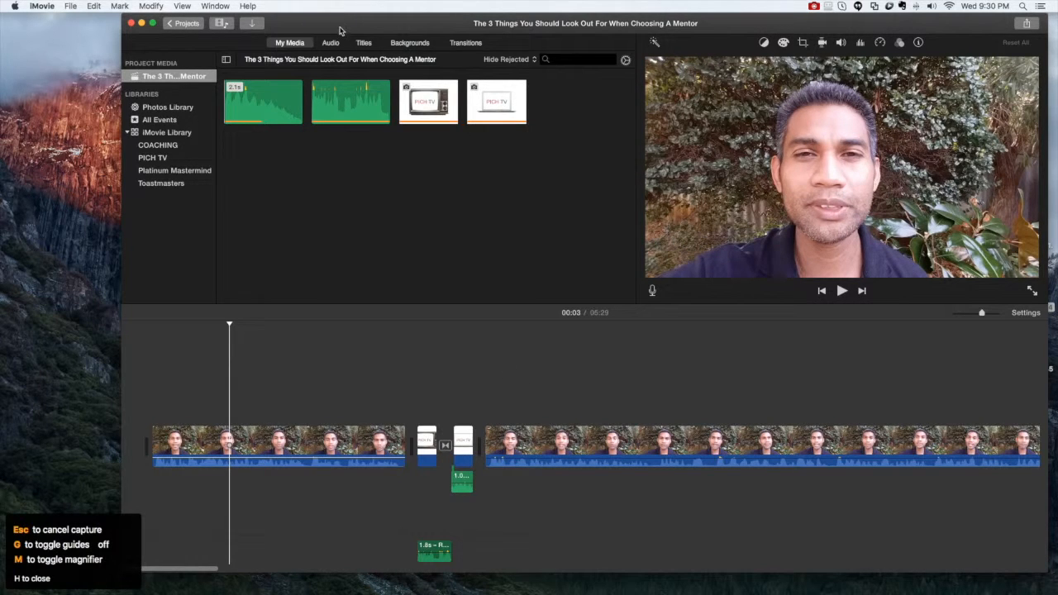
left_click(365, 44)
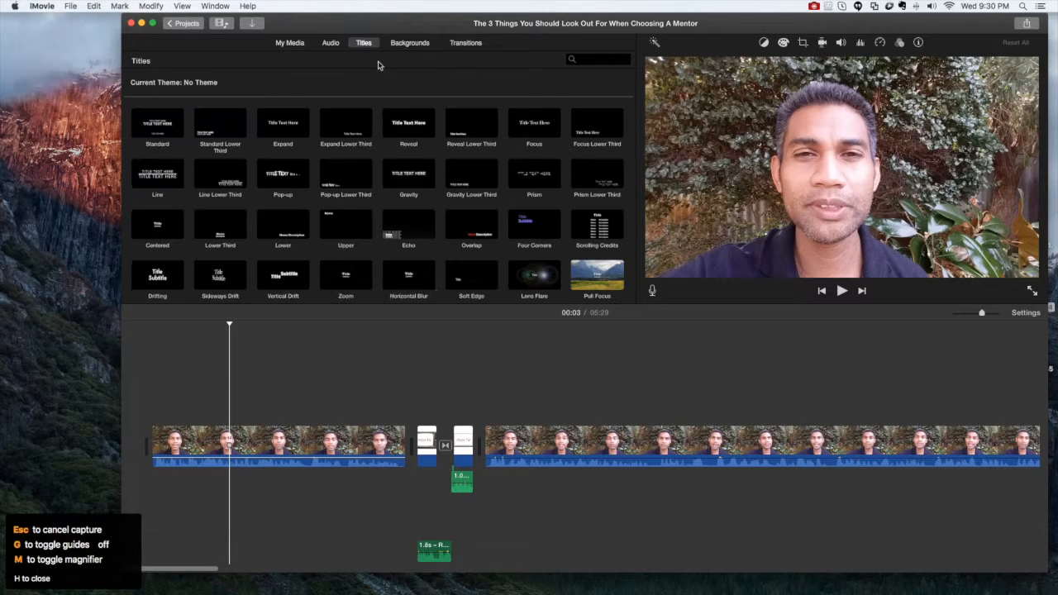
scroll(390, 246, "down", 5)
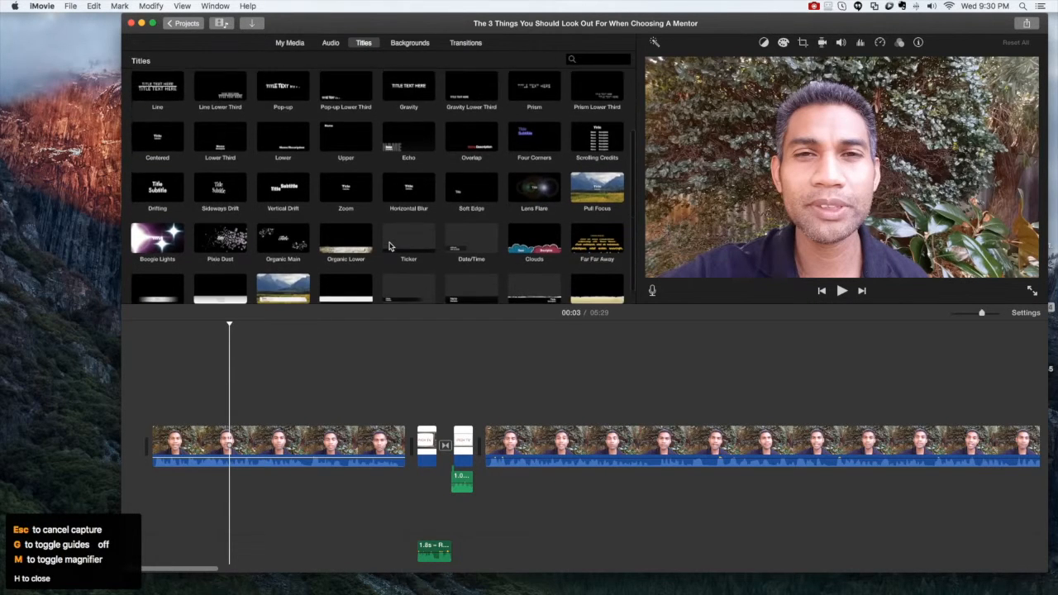
left_click(231, 278)
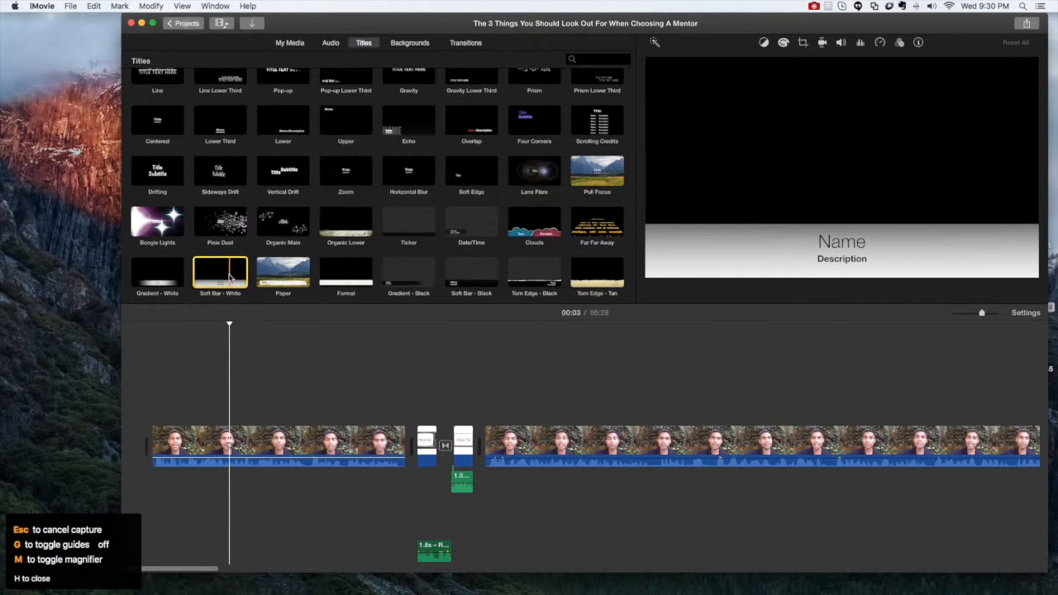
left_click_drag(231, 279, 276, 446)
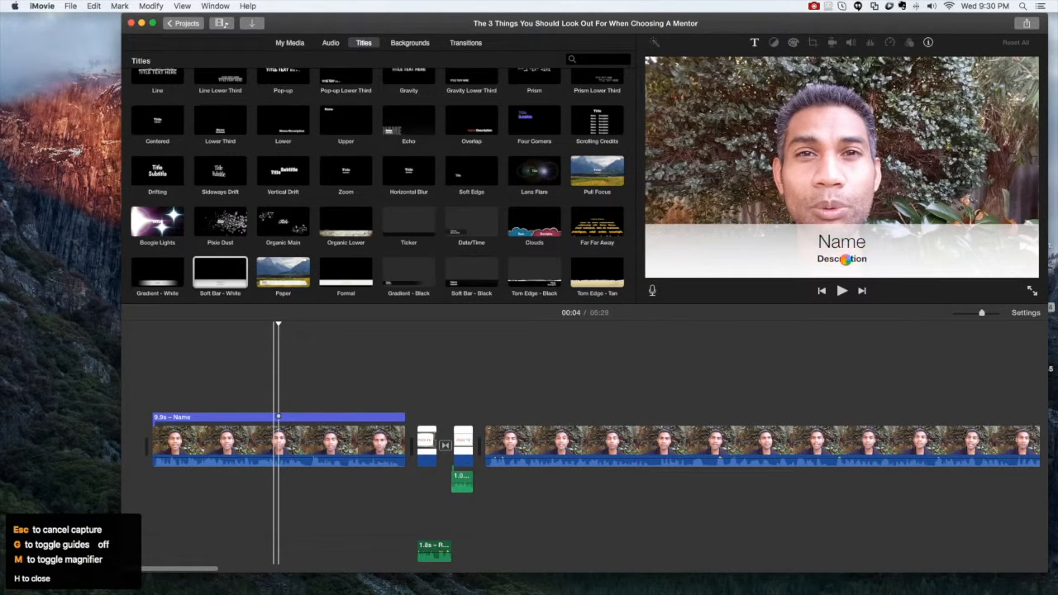
Replace the title's name line with "3 Things You Should Look For In A Mentor" and leave the description line empty
left_click(843, 259)
double_click(845, 262)
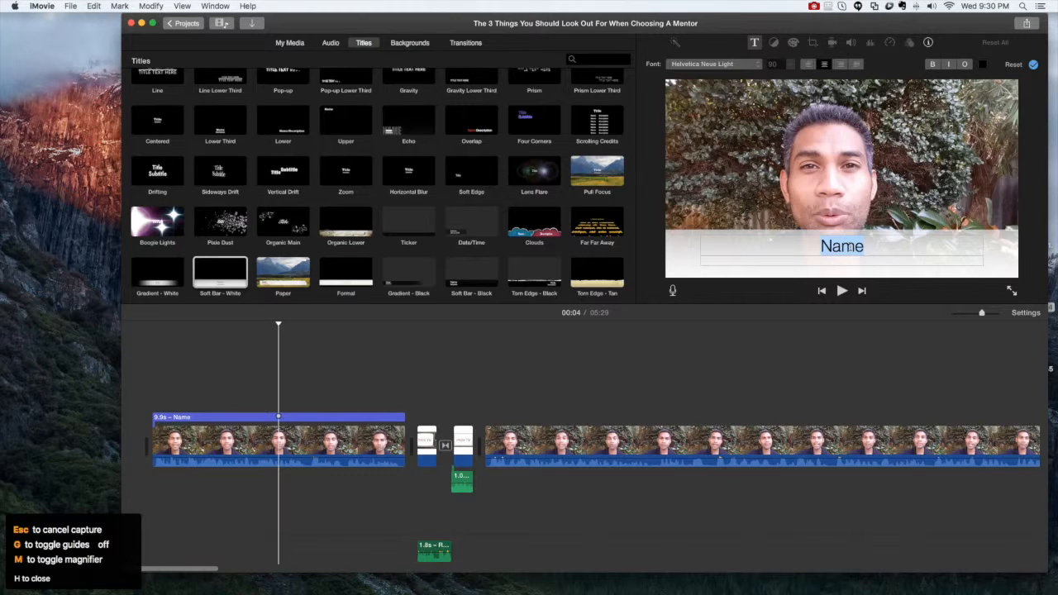
type("3 Things ")
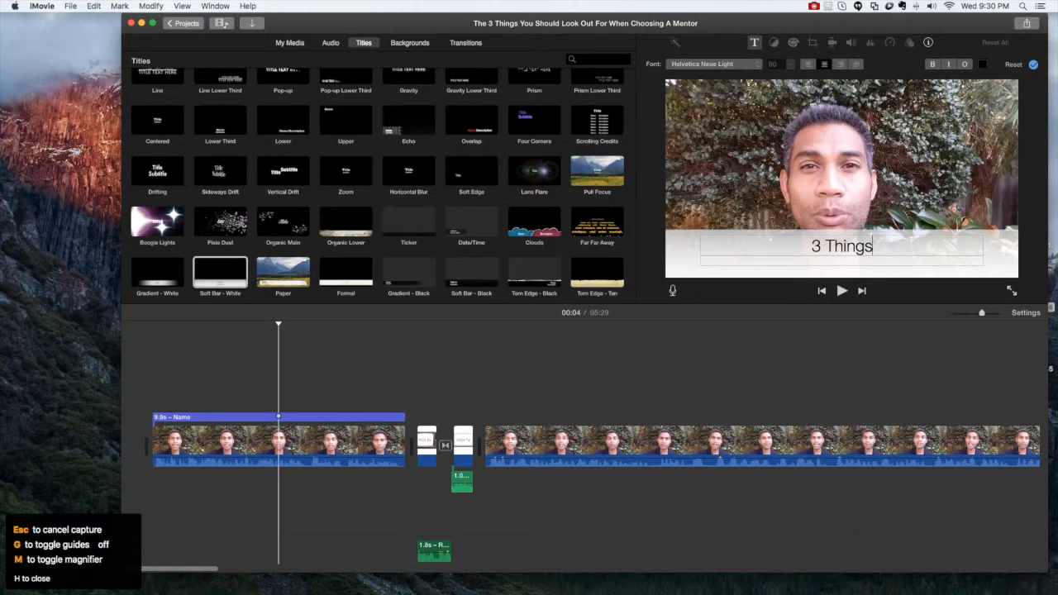
type("You Shou")
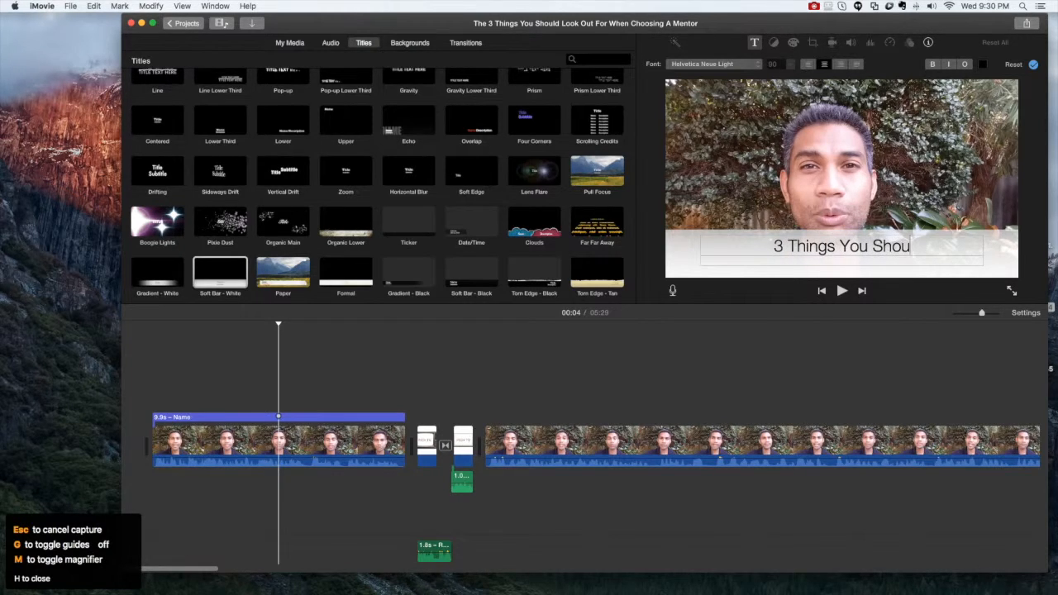
type("ld Look")
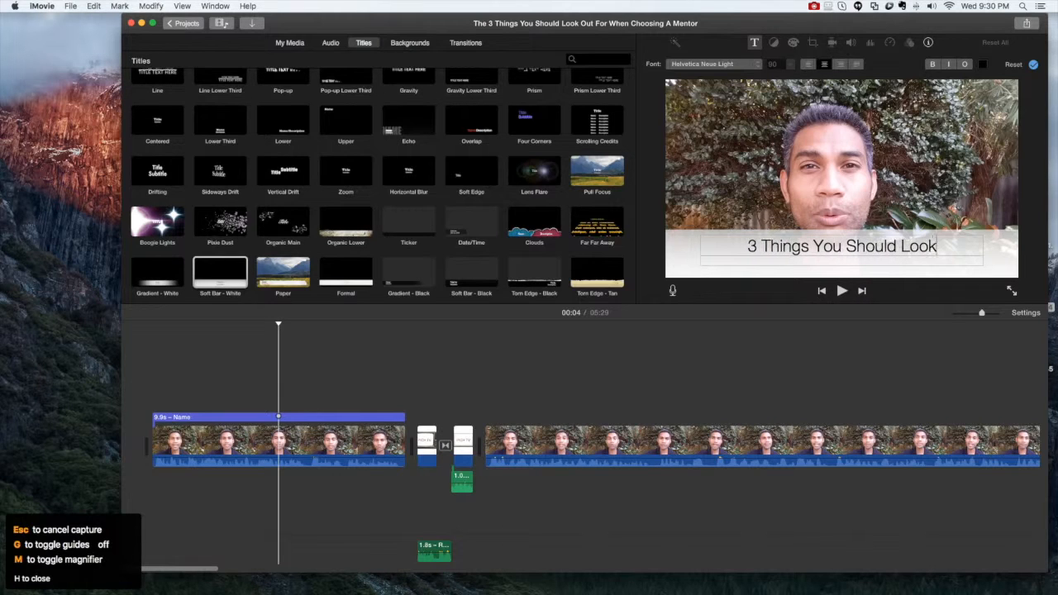
type(" For I")
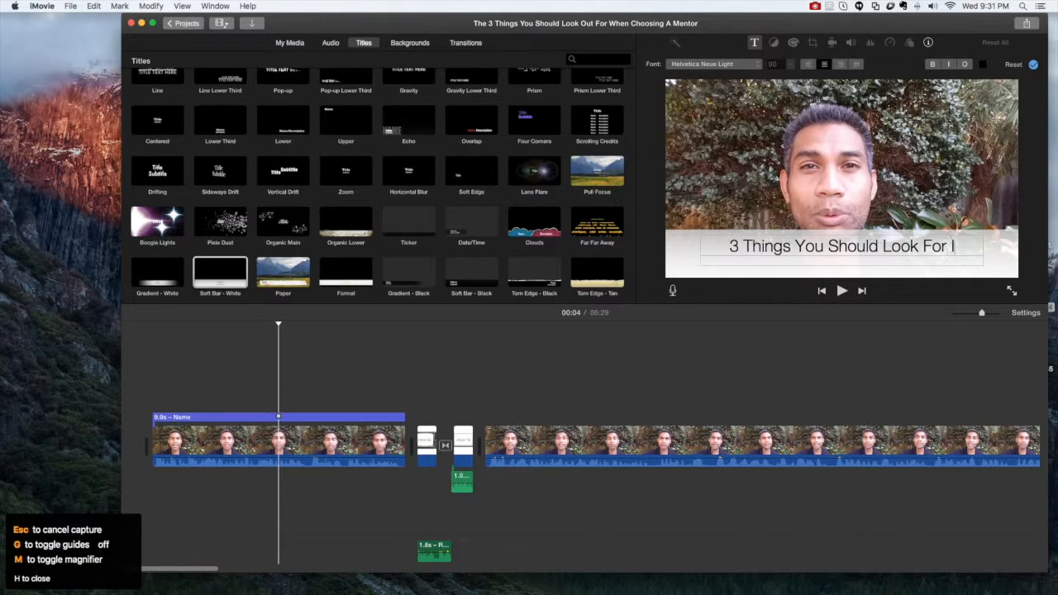
type("n A Mentor")
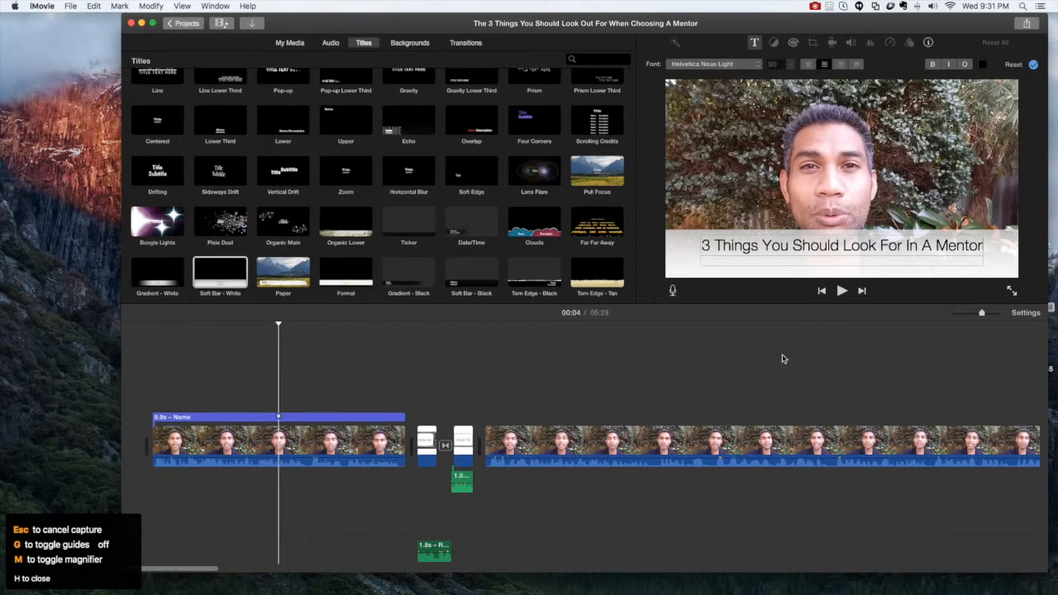
Play the opening seconds of the first talking clip to preview the new title
left_click(151, 387)
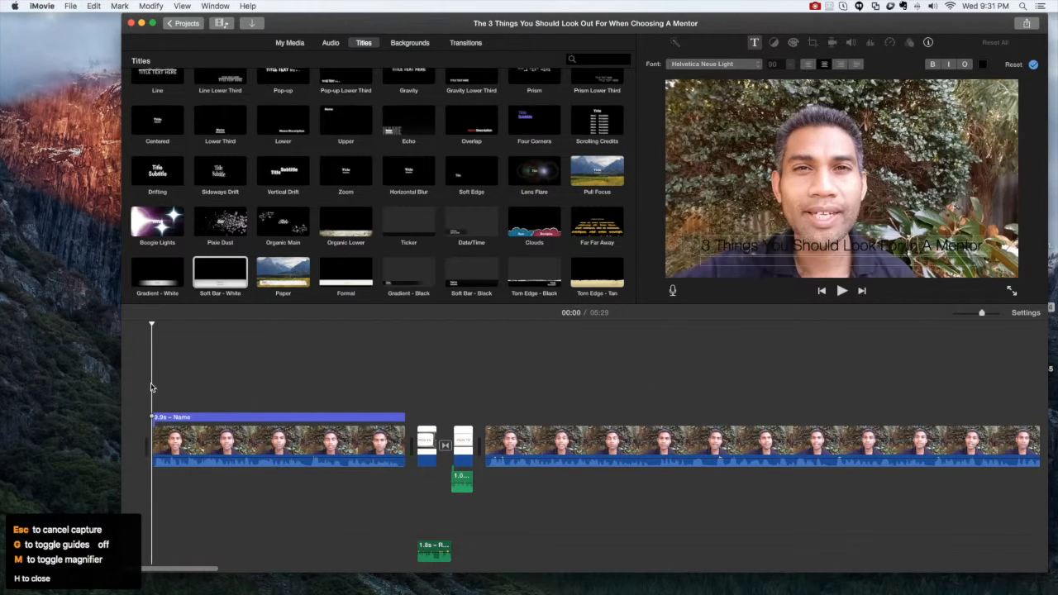
key("space")
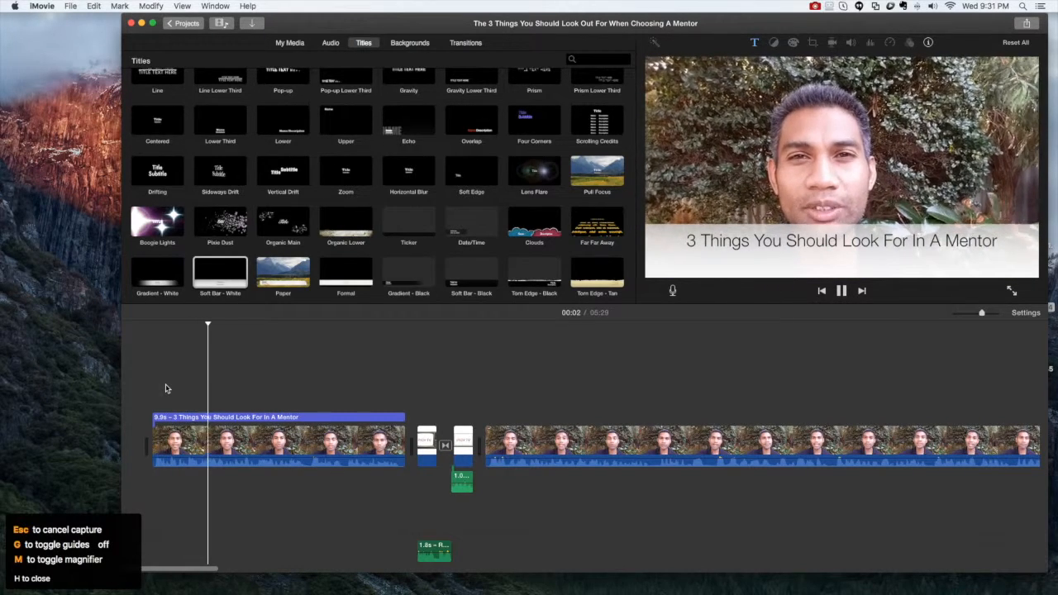
key("space")
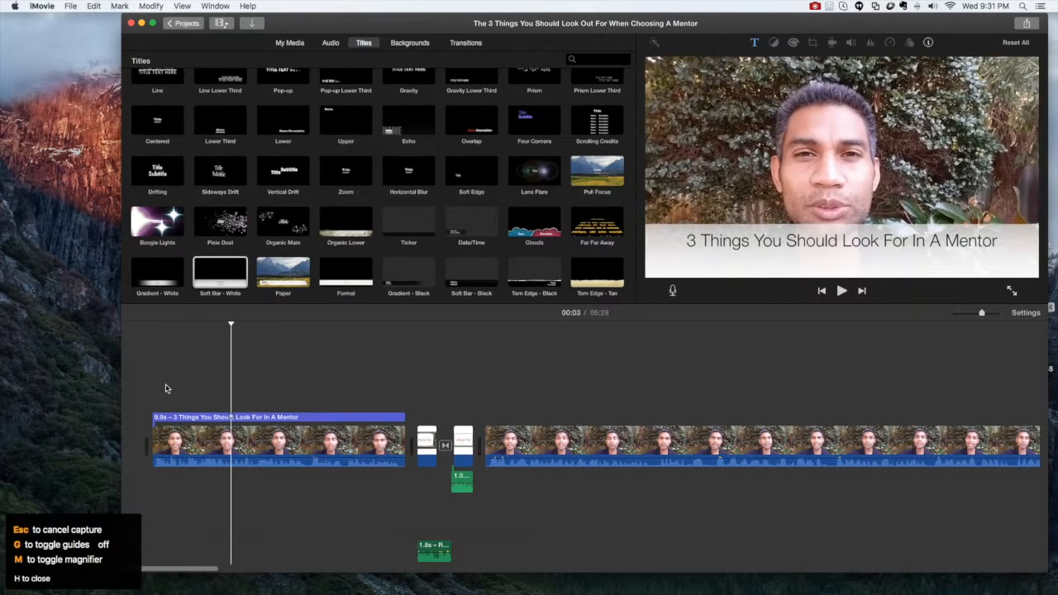
Move the mentor title to the start of the talking clip after the intro and play through it
left_click(202, 419)
left_click_drag(202, 419, 534, 418)
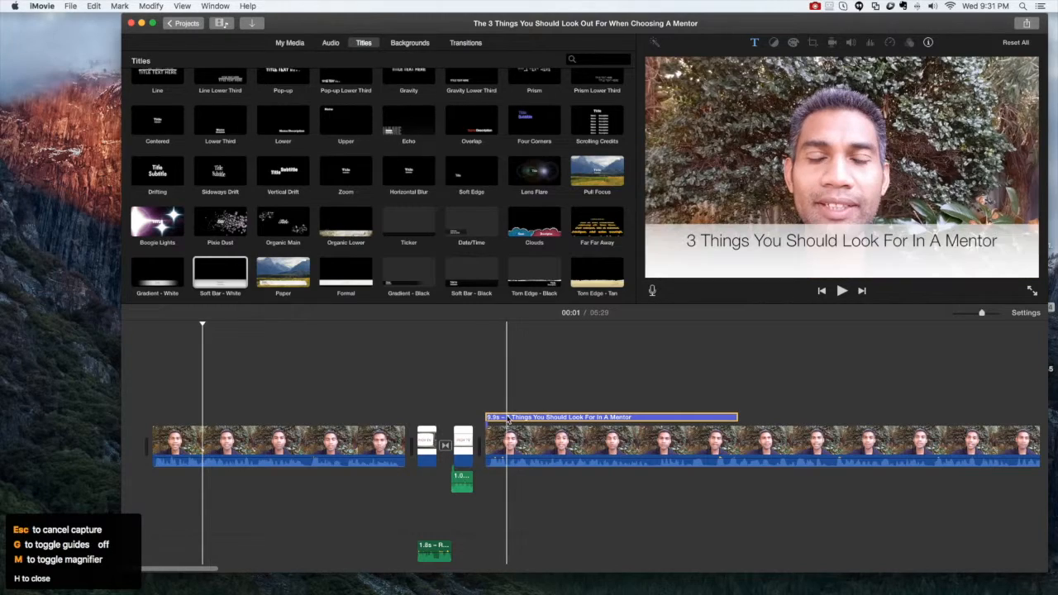
left_click(347, 399)
key("space")
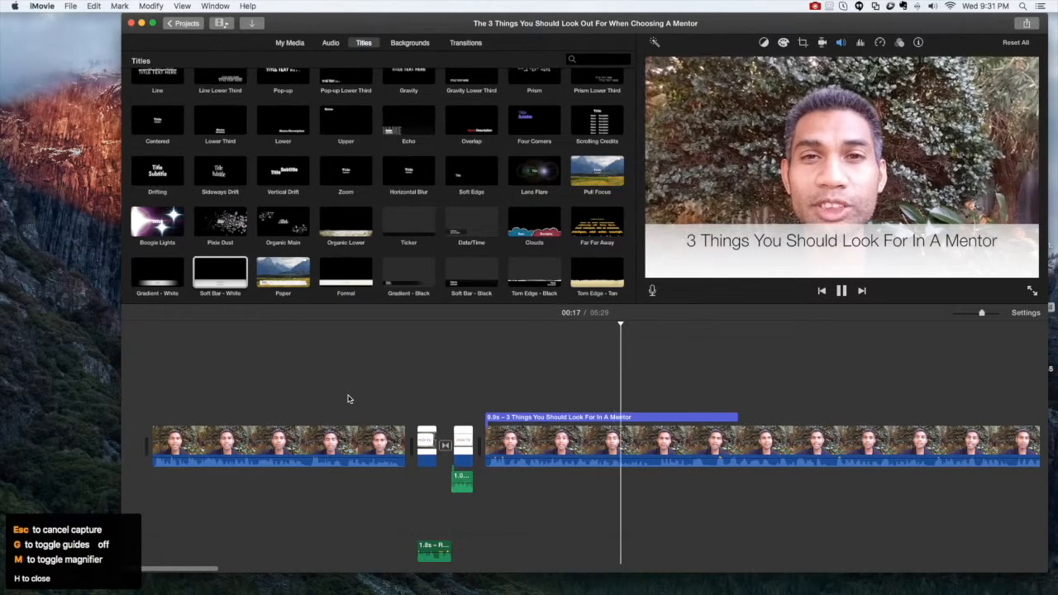
Shorten the mentor title over the second talking clip to 3.9 seconds
left_click(685, 418)
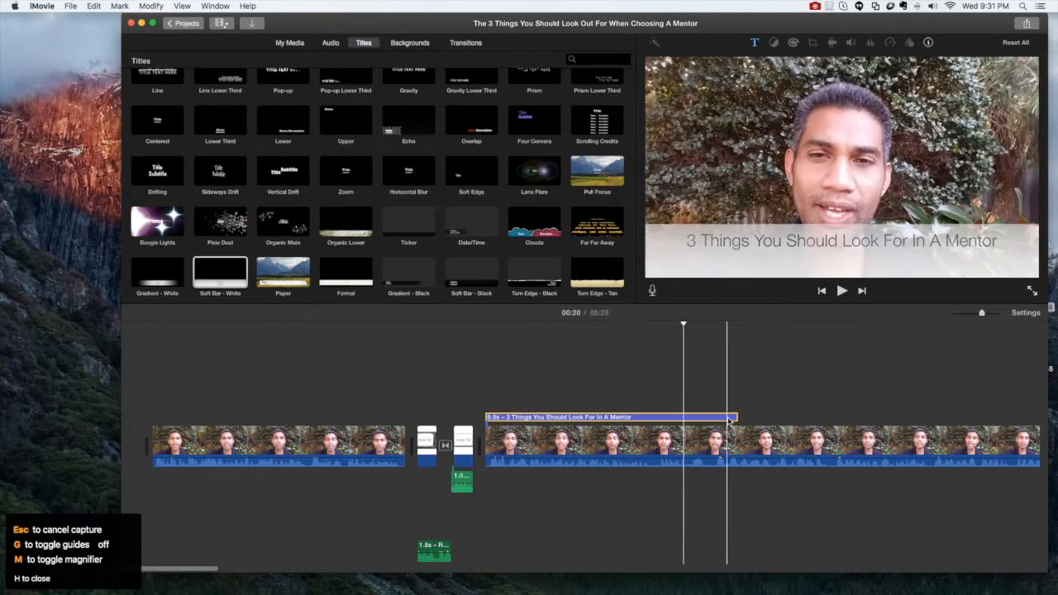
left_click_drag(734, 417, 614, 417)
left_click_drag(601, 417, 583, 418)
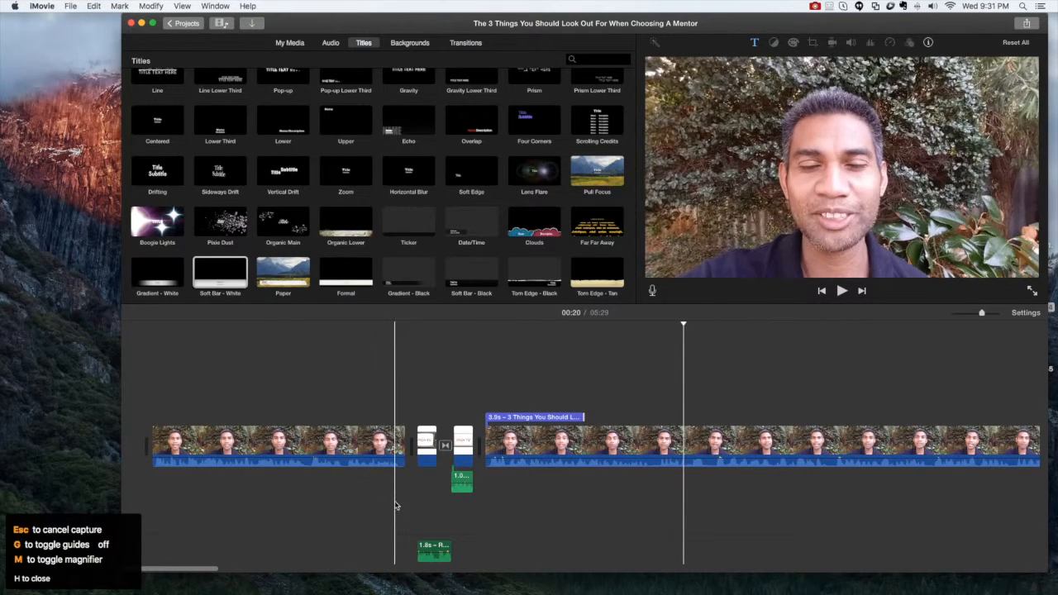
Look over the start of the timeline, view the project list and reopen the mentor video project
left_click_drag(210, 570, 224, 569)
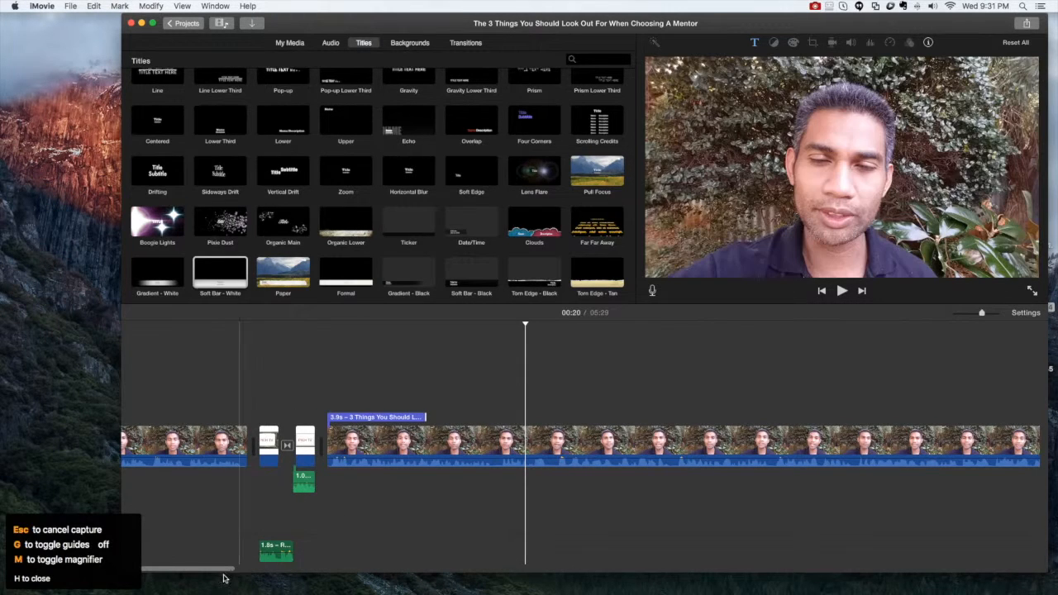
left_click_drag(222, 572, 191, 569)
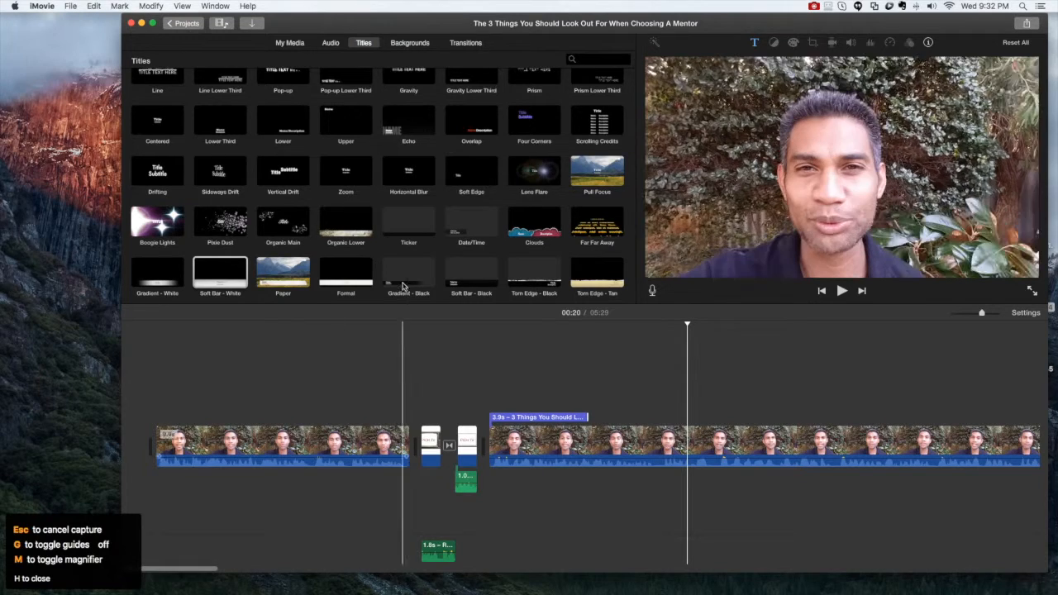
left_click(186, 27)
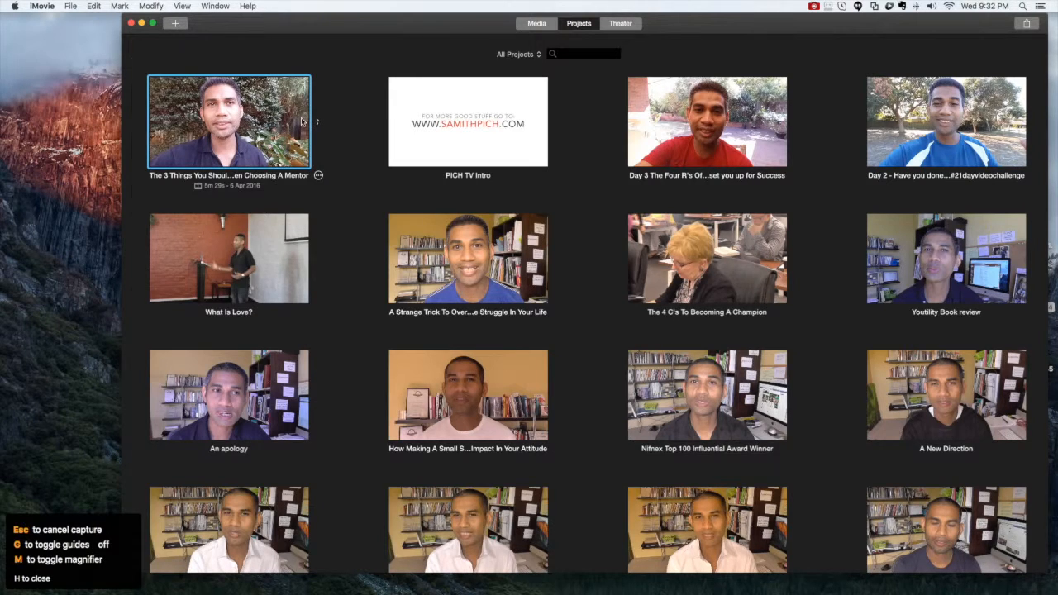
double_click(302, 123)
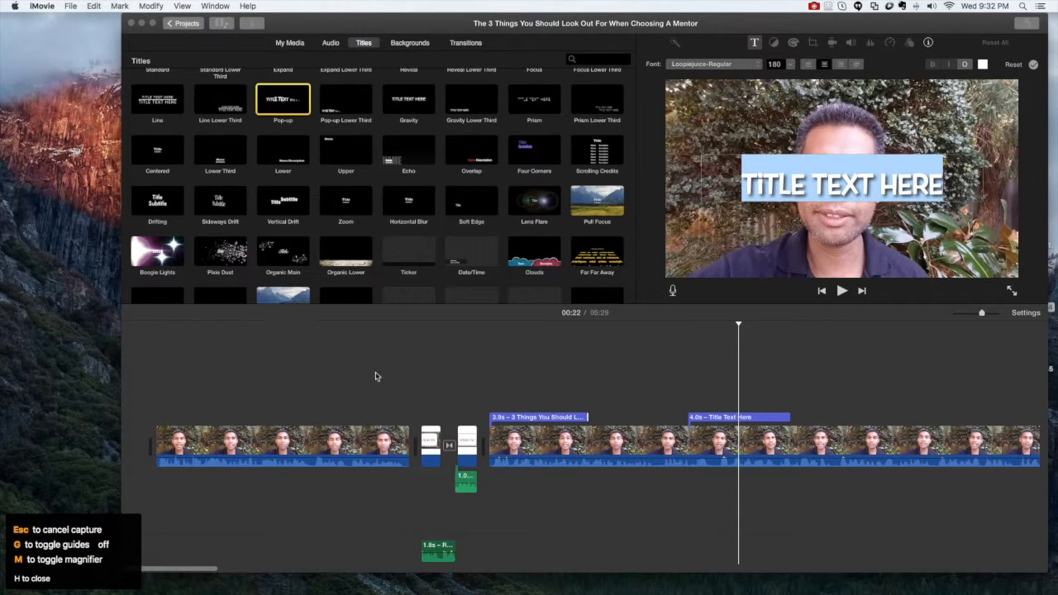
Delete the placeholder Pop-up title from above the second talking clip
left_click(753, 419)
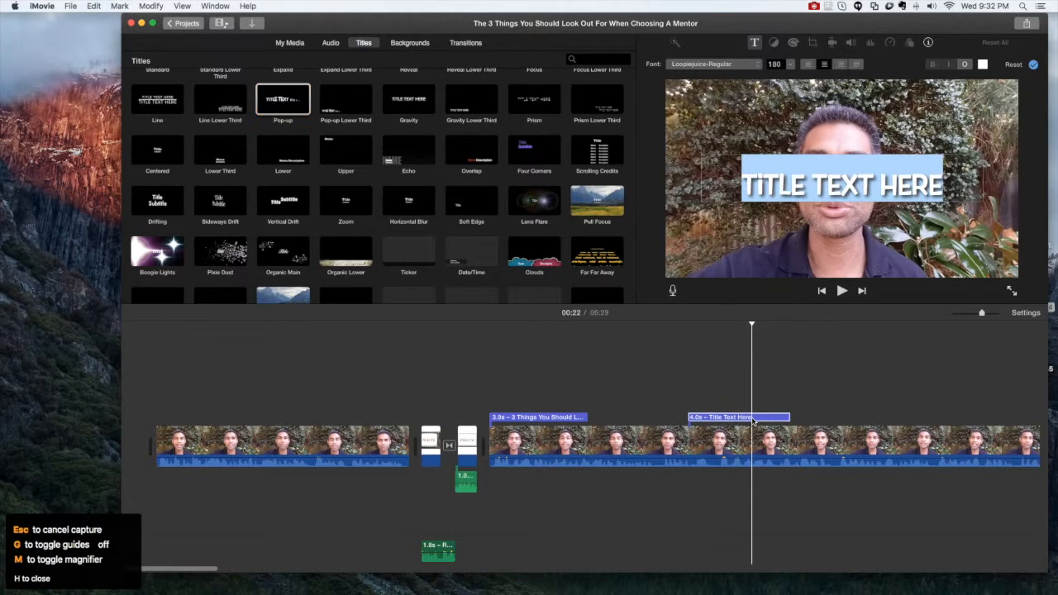
key("BackSpace")
left_click(758, 415)
key("Delete")
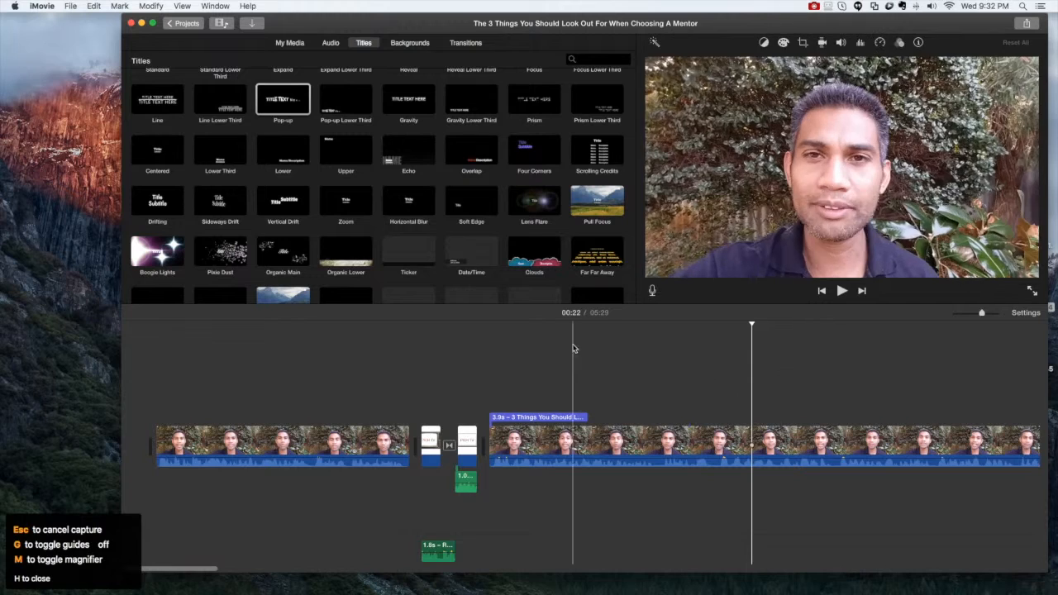
Export the movie as a Video and Audio file to the Desktop, keeping the suggested file name
left_click(70, 6)
mouse_move(100, 166)
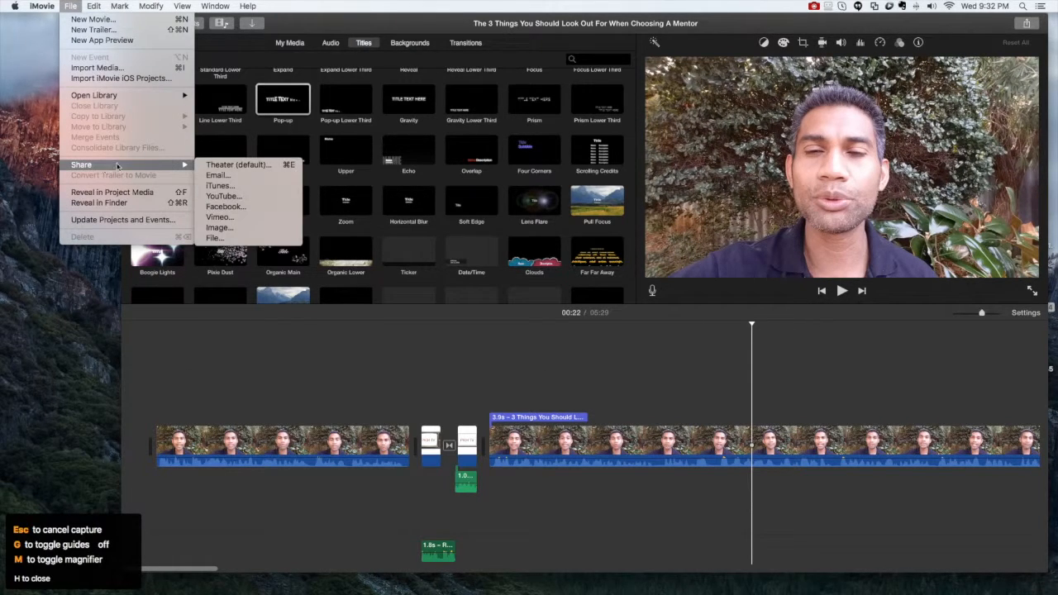
left_click(214, 238)
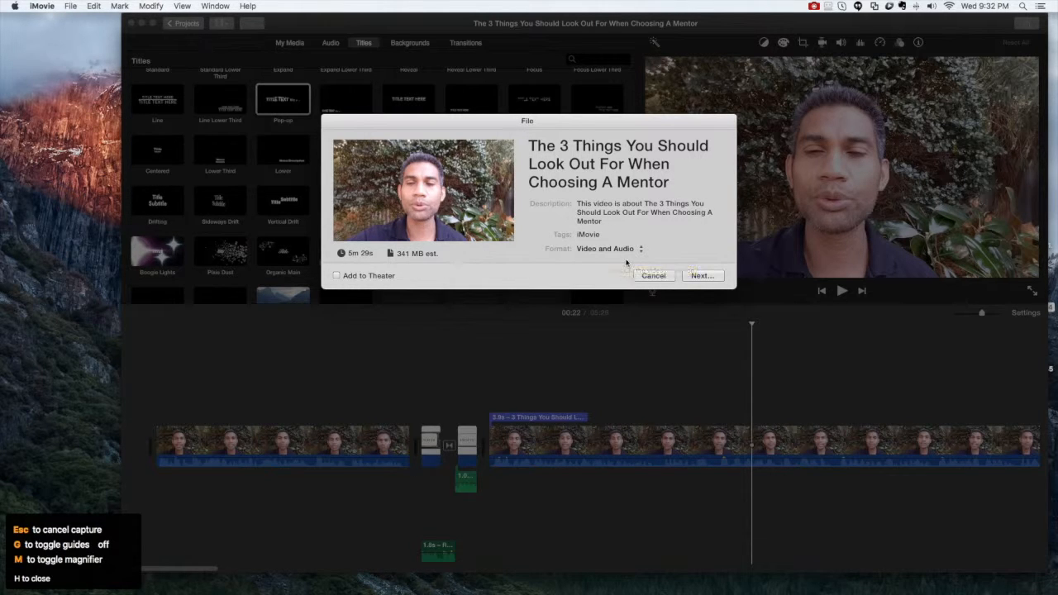
left_click(634, 250)
left_click(634, 250)
left_click(705, 277)
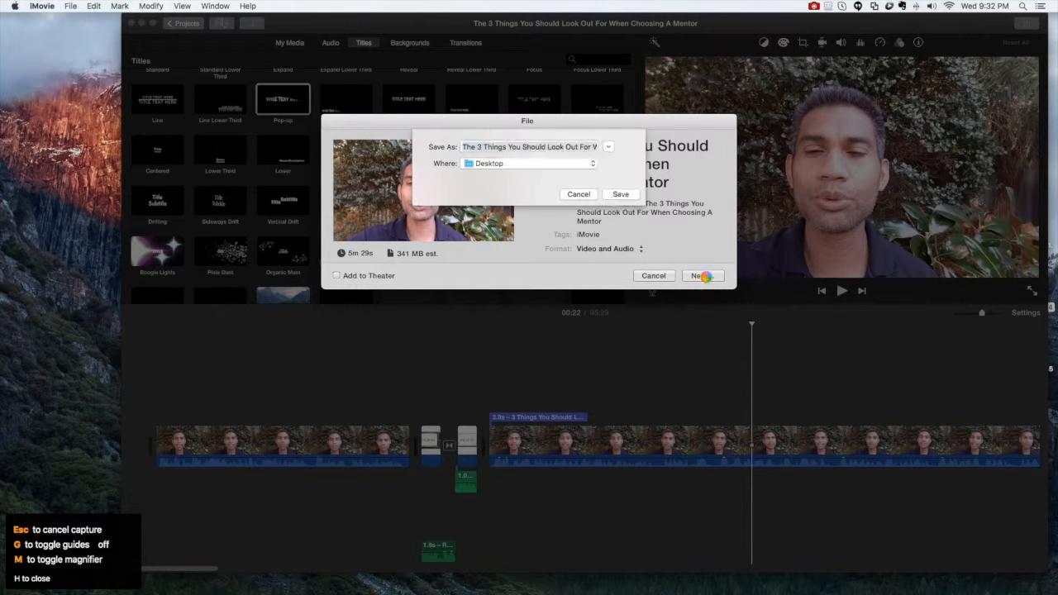
left_click(621, 196)
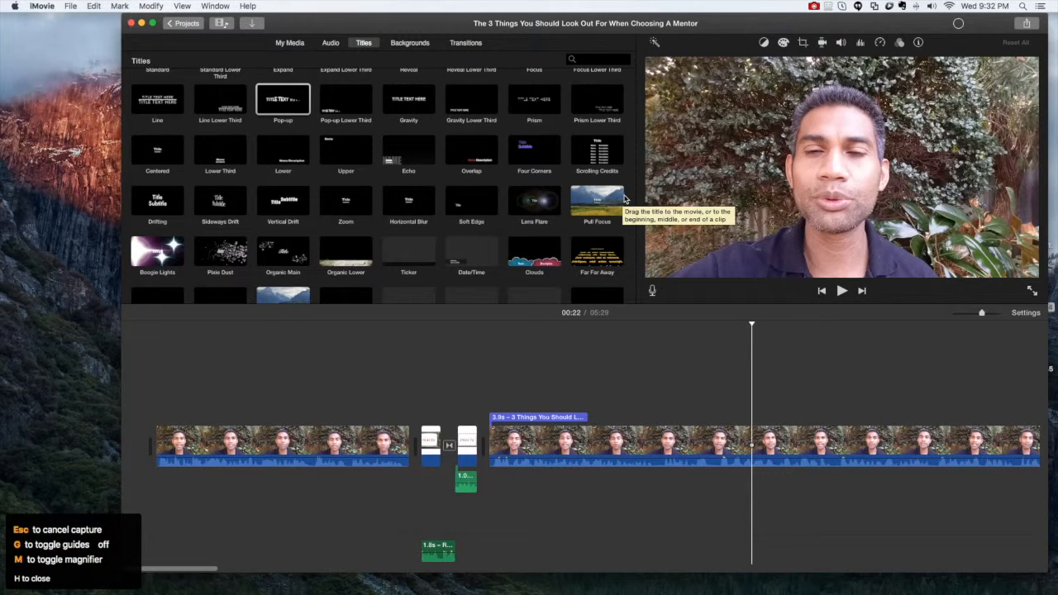
Move the editor window aside to look at the desktop files, and bring it back
left_click_drag(775, 38, 587, 43)
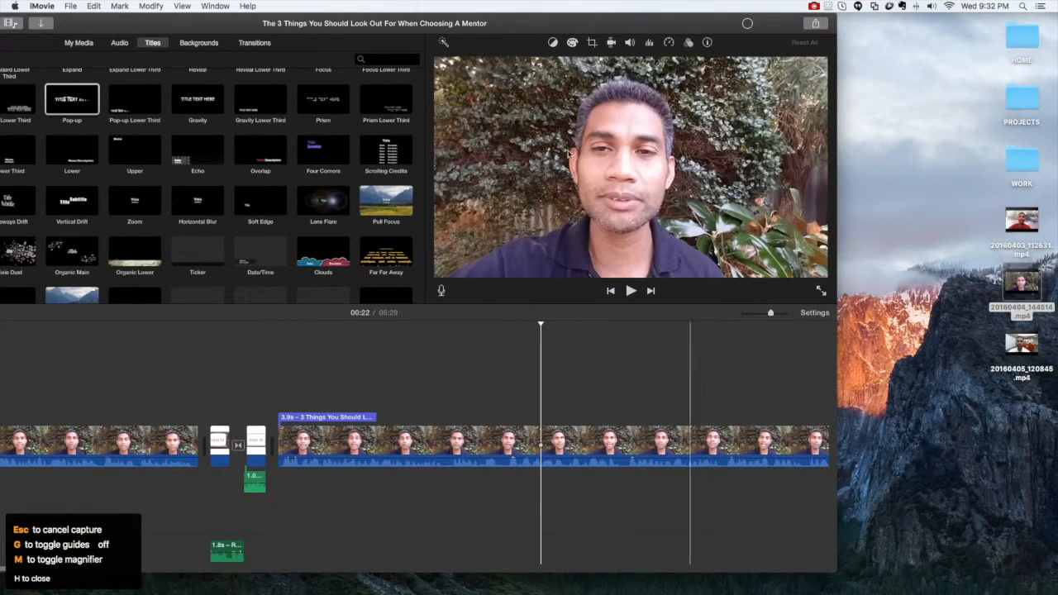
left_click_drag(503, 28, 671, 39)
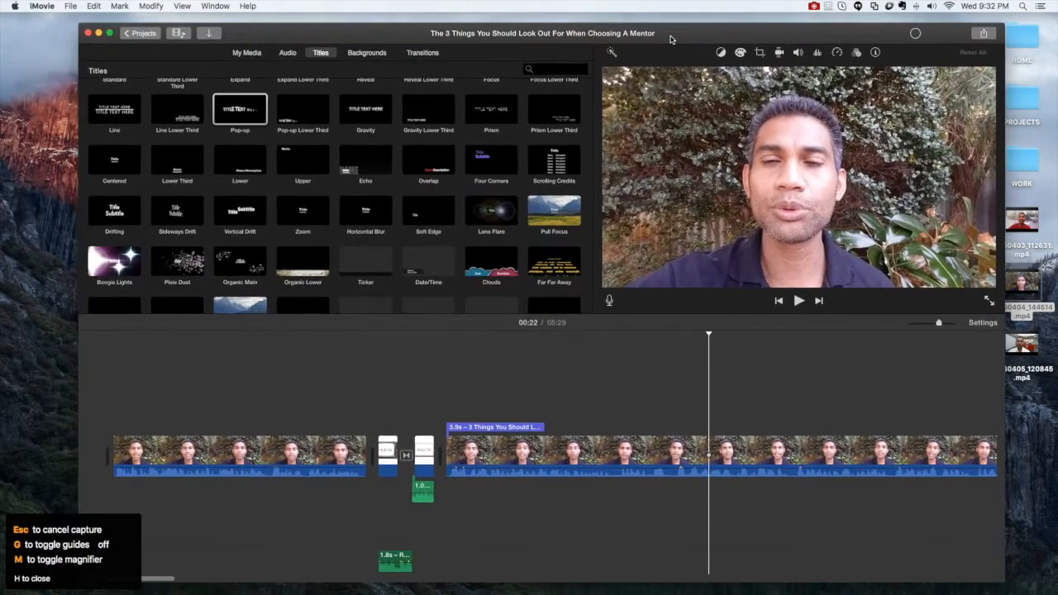